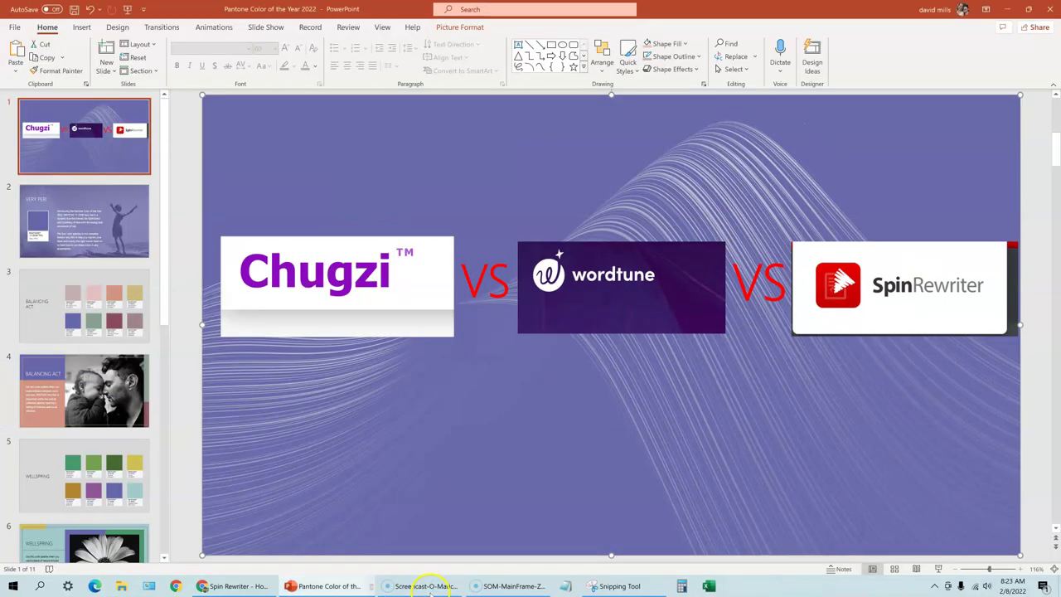
# Switch to the economy article in the browser, select its opening paragraph and count the words in it.
pyautogui.hotkey('alt', 'Tab')
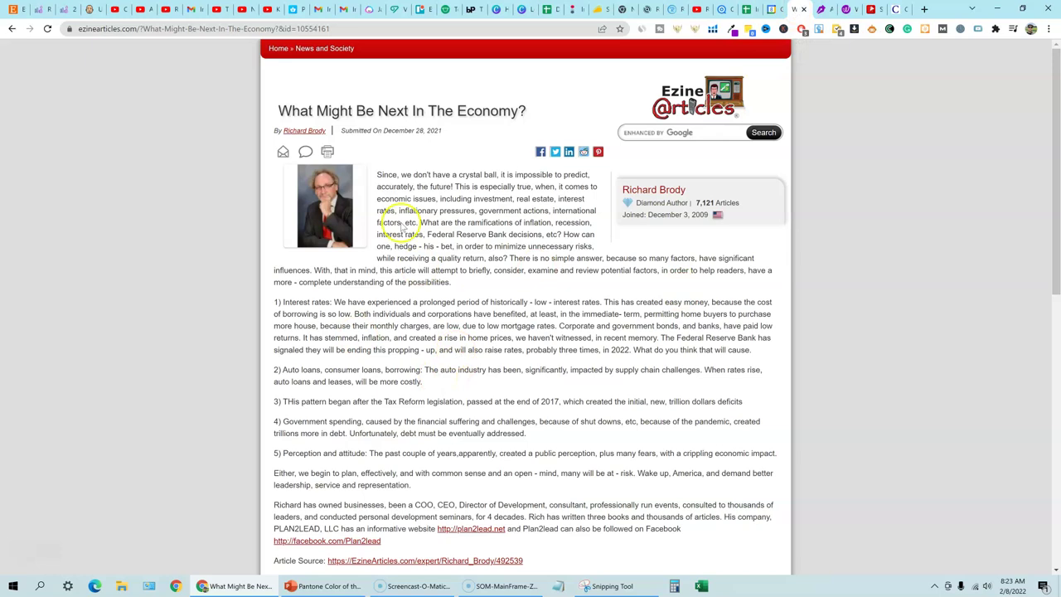
pyautogui.moveTo(377, 174); pyautogui.dragTo(489, 287)
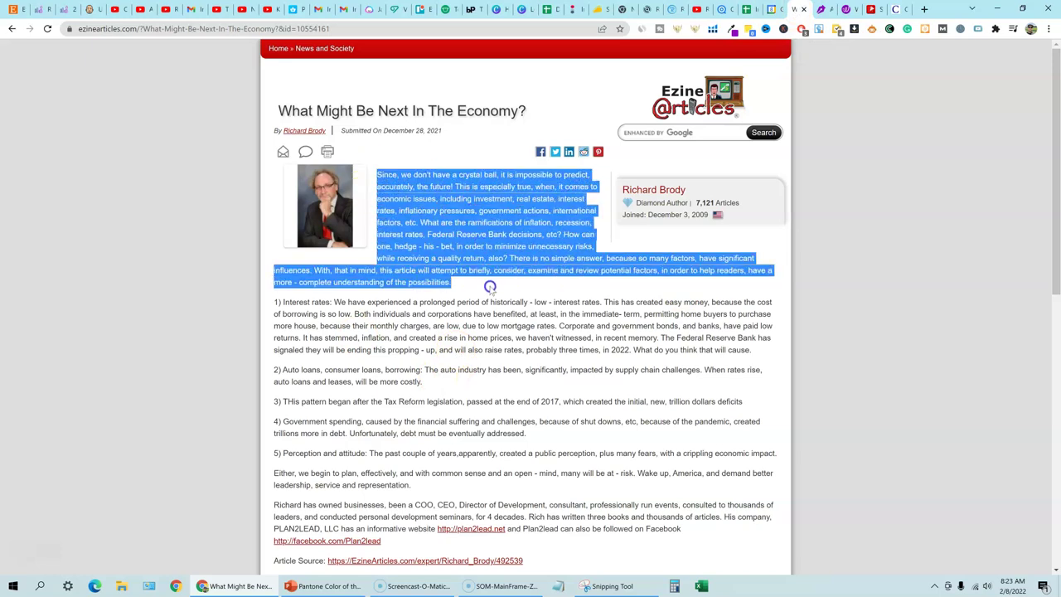
pyautogui.rightClick(490, 238)
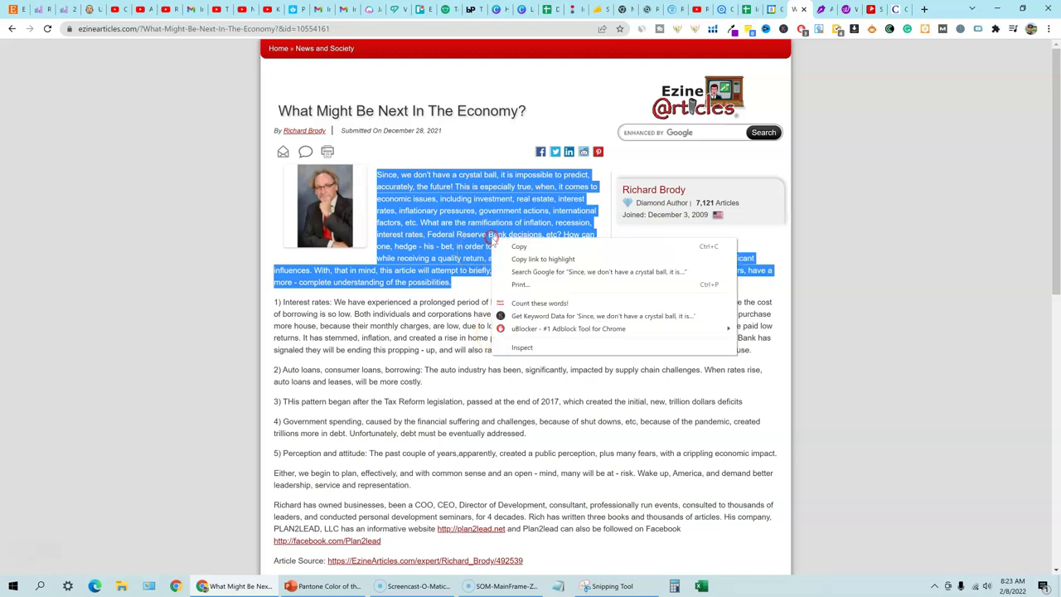
pyautogui.click(525, 302)
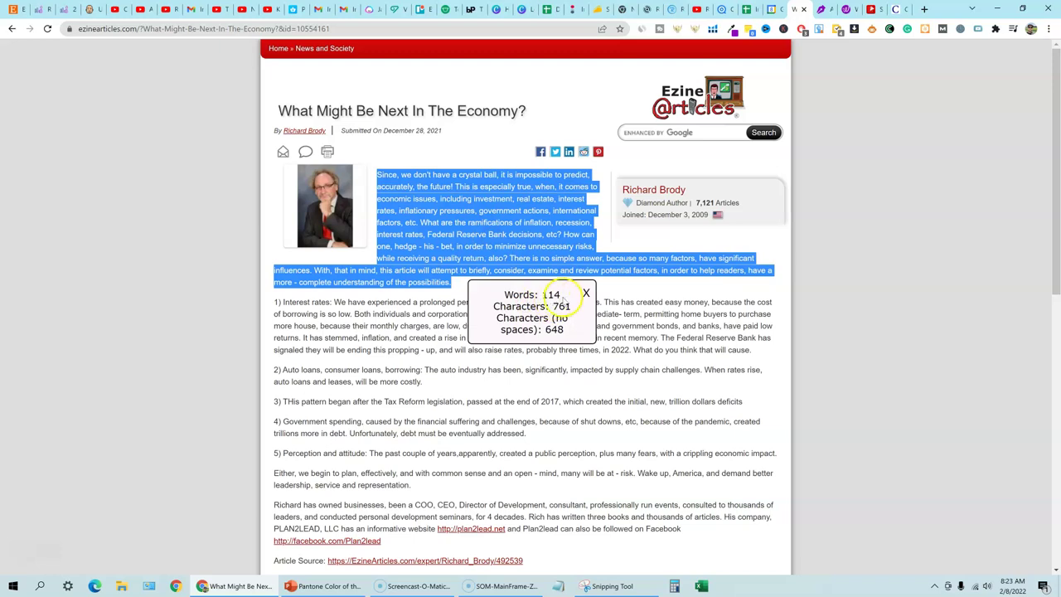
pyautogui.click(585, 294)
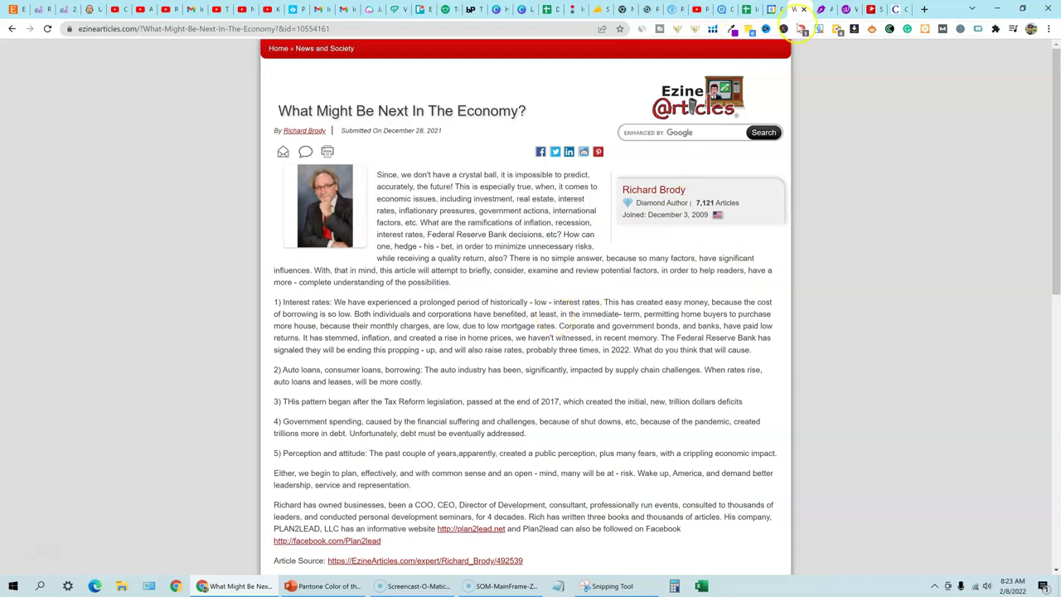
# Go to the Chugzi paraphrasing tool and review its Difference and Input Mode options.
pyautogui.click(821, 10)
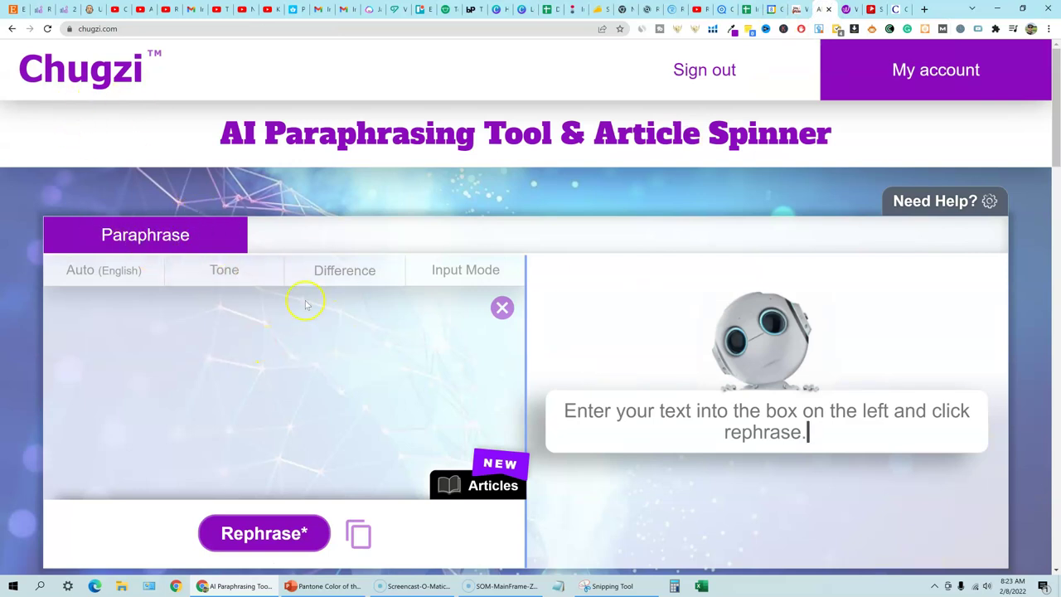
pyautogui.click(336, 273)
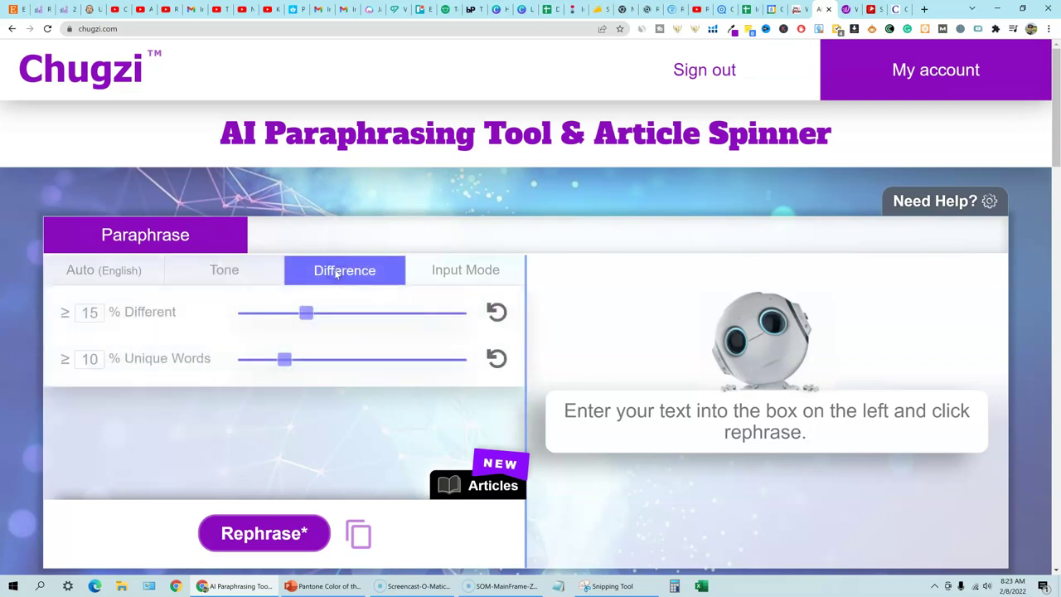
pyautogui.click(157, 311)
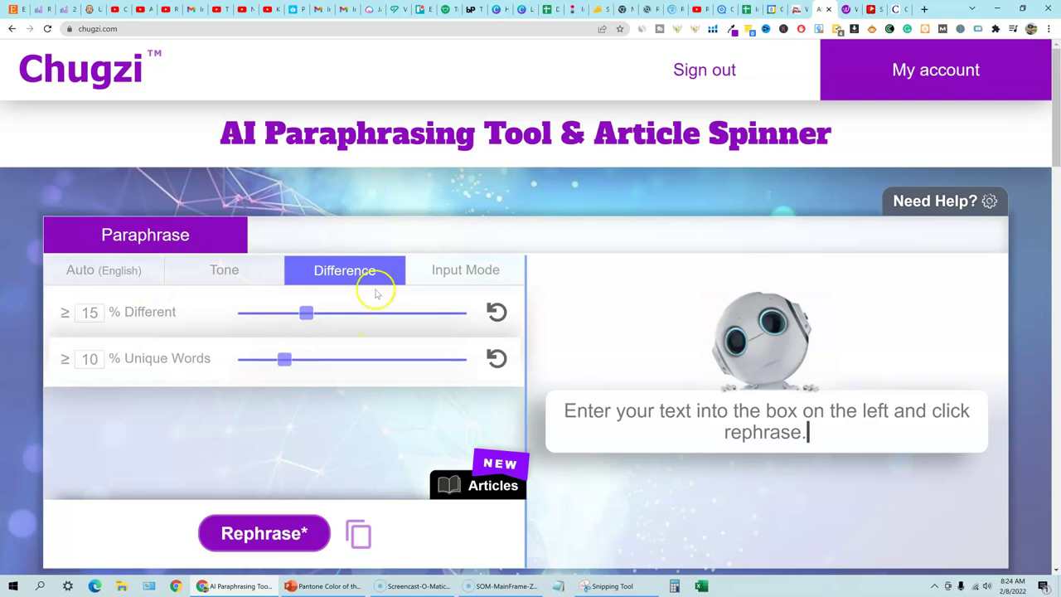
pyautogui.click(466, 270)
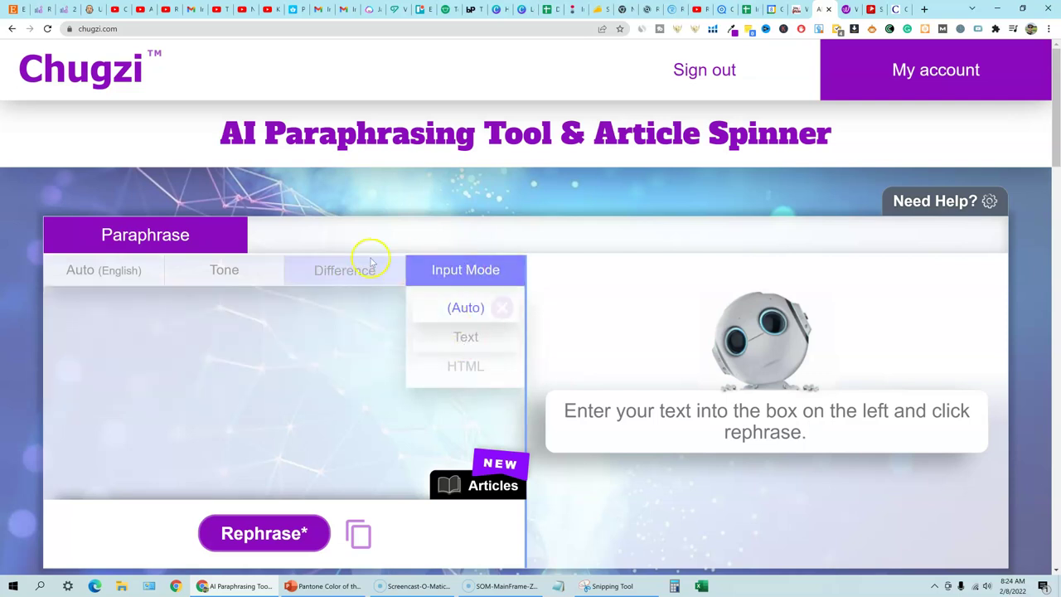
# Paste the article's opening paragraph into Chugzi's empty text box and rephrase it.
pyautogui.click(161, 262)
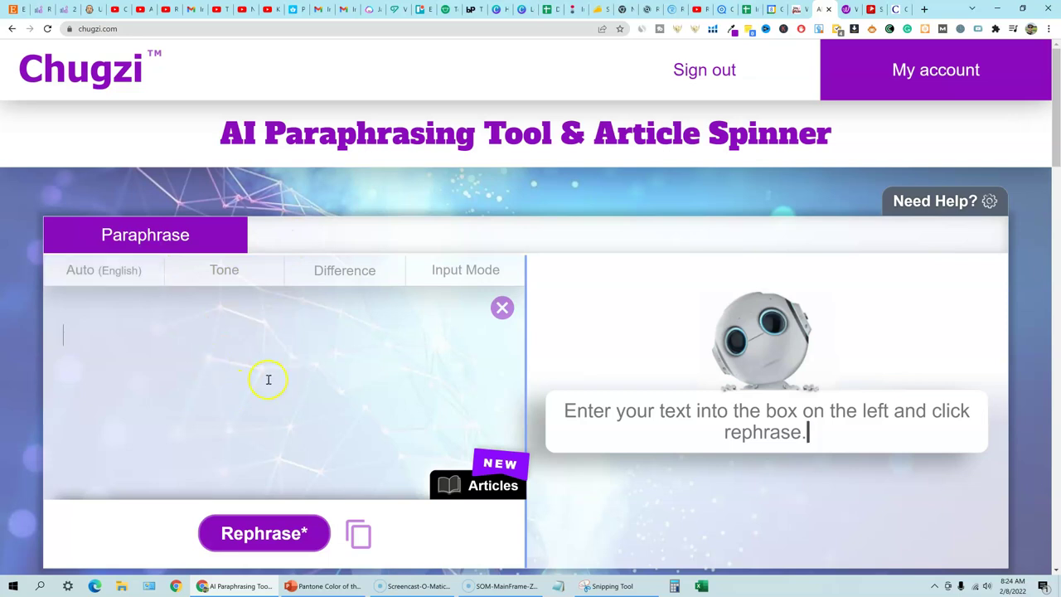
pyautogui.hotkey('ctrl', 'v')
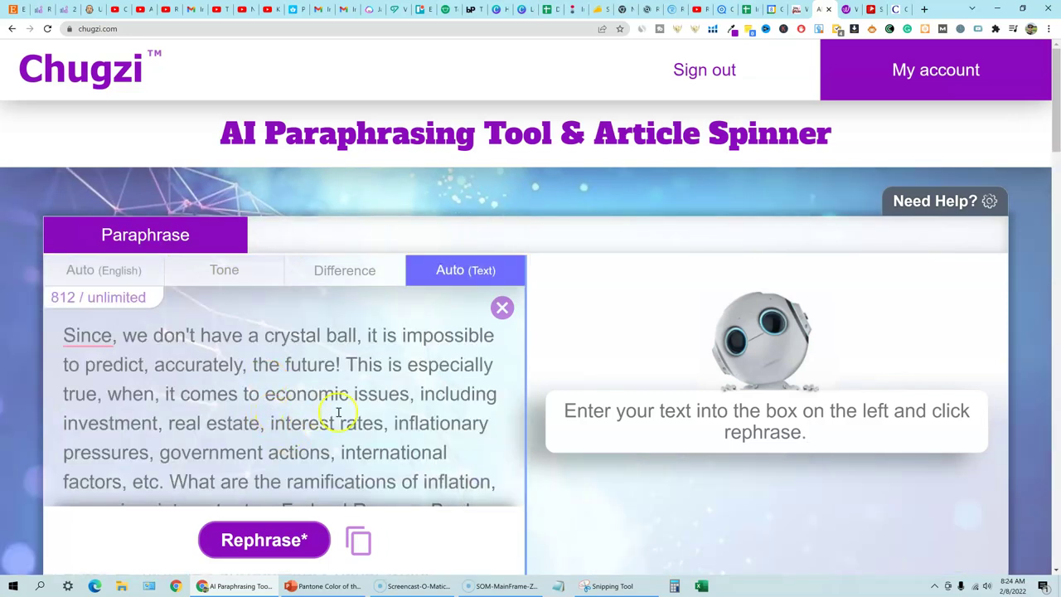
pyautogui.click(296, 540)
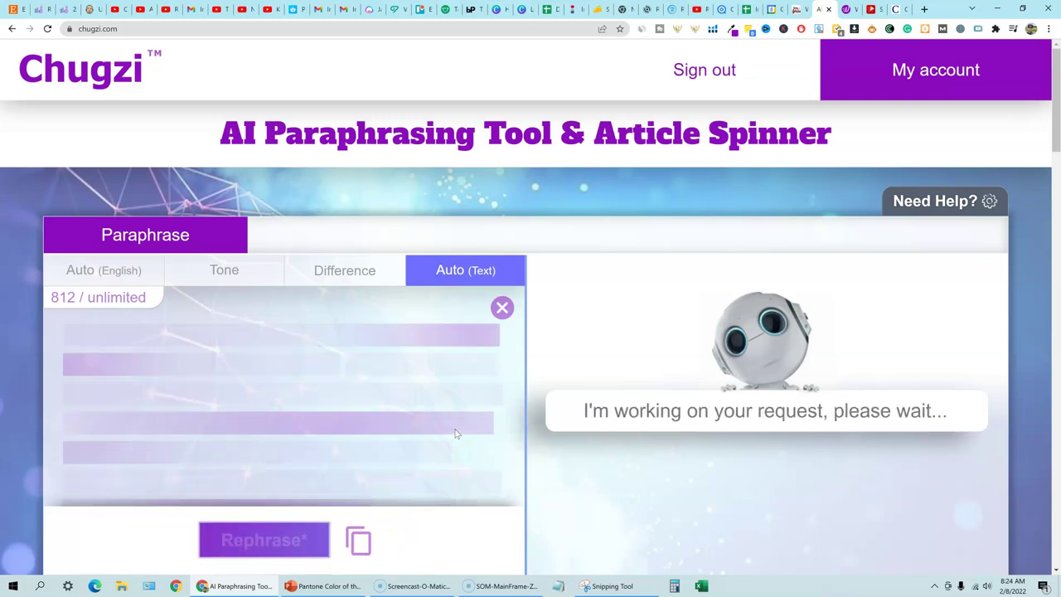
# Show the original and alternative wordings for the first sentence of the rephrased text.
pyautogui.click(309, 364)
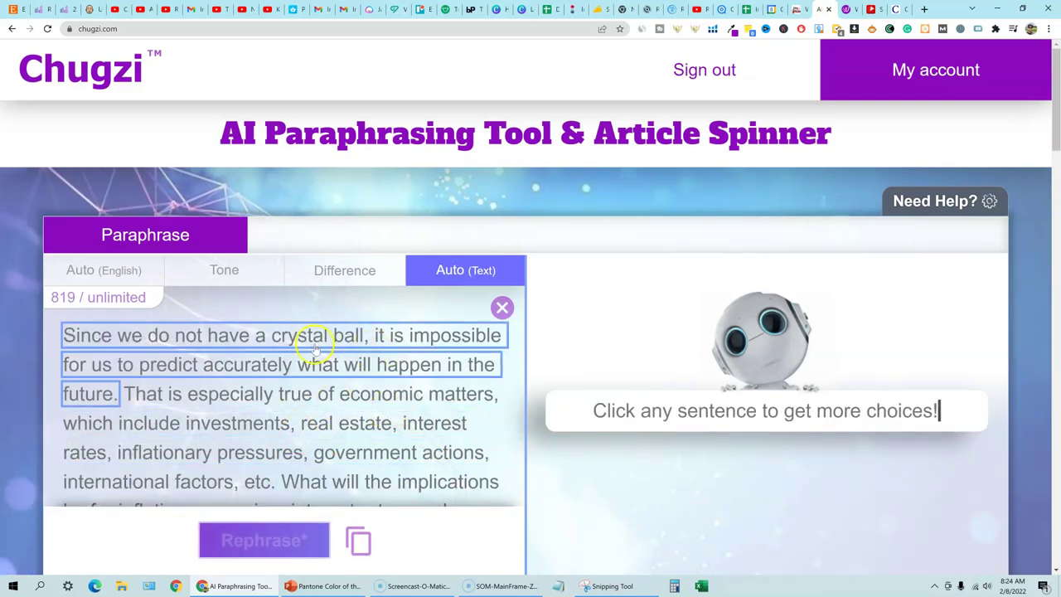
pyautogui.click(295, 406)
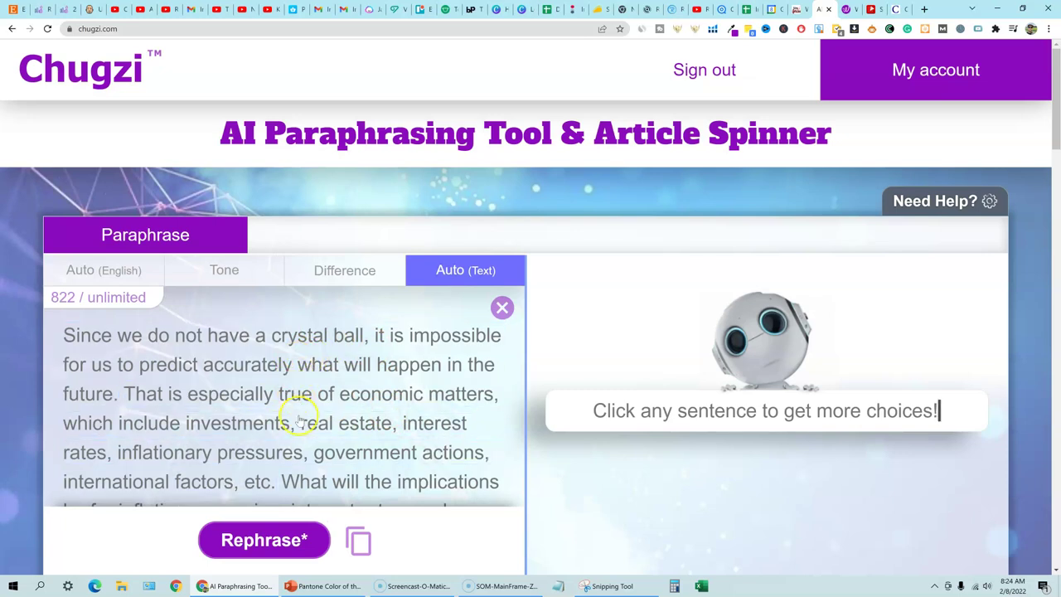
pyautogui.click(331, 485)
pyautogui.click(318, 431)
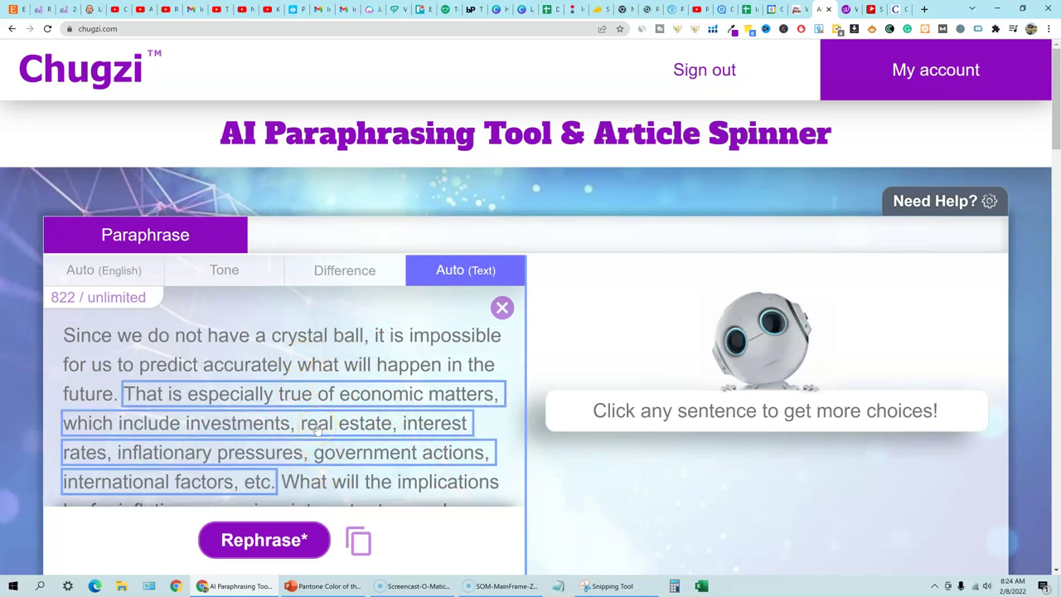
pyautogui.click(344, 373)
pyautogui.click(314, 335)
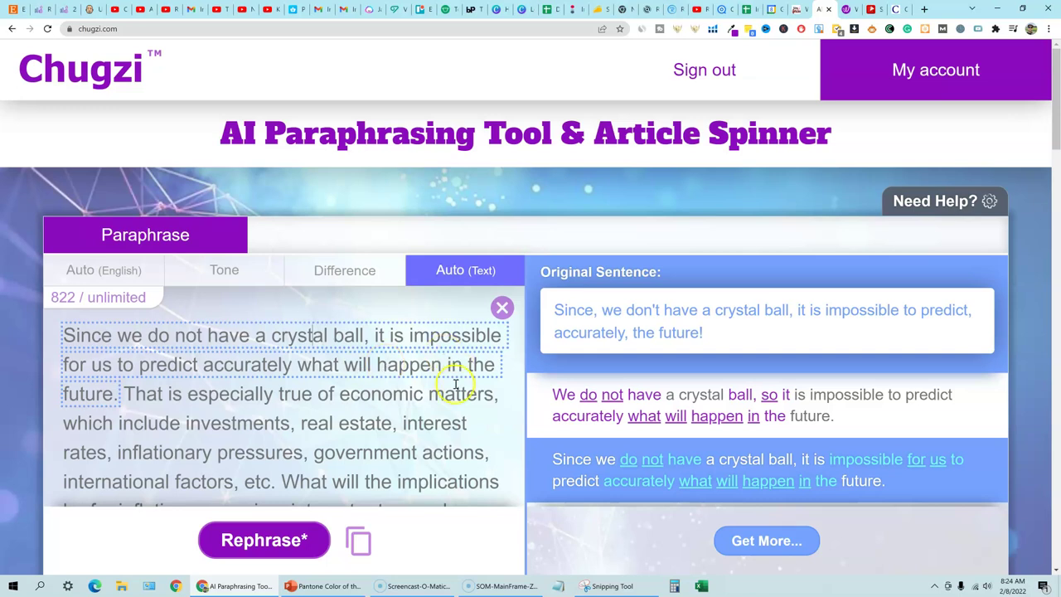
# Delete the article source line with its URL from the end of the rephrased text.
pyautogui.scroll(-5, 369, 472)
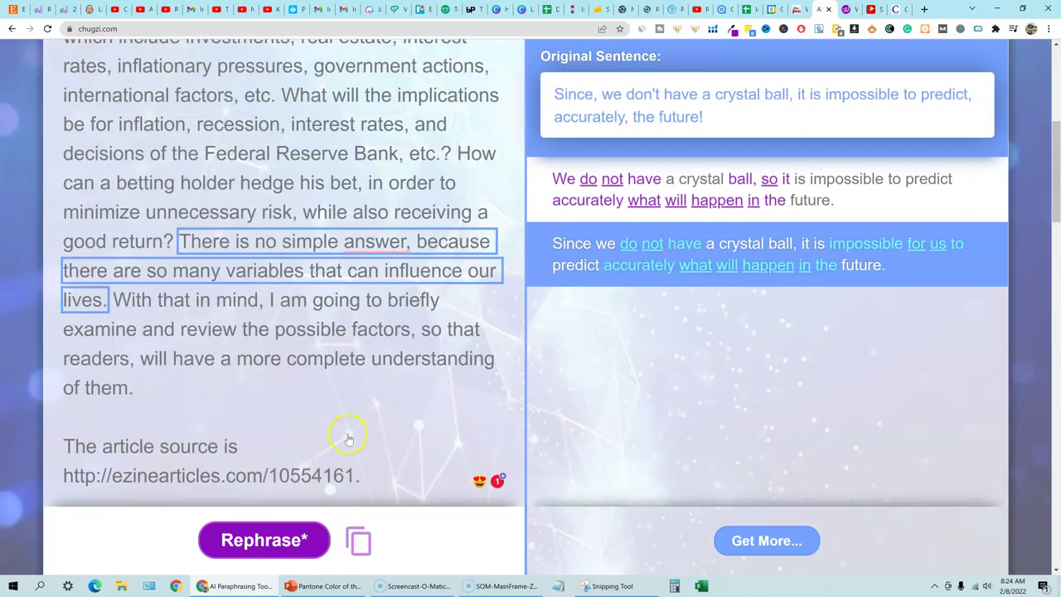
pyautogui.scroll(-2, 343, 315)
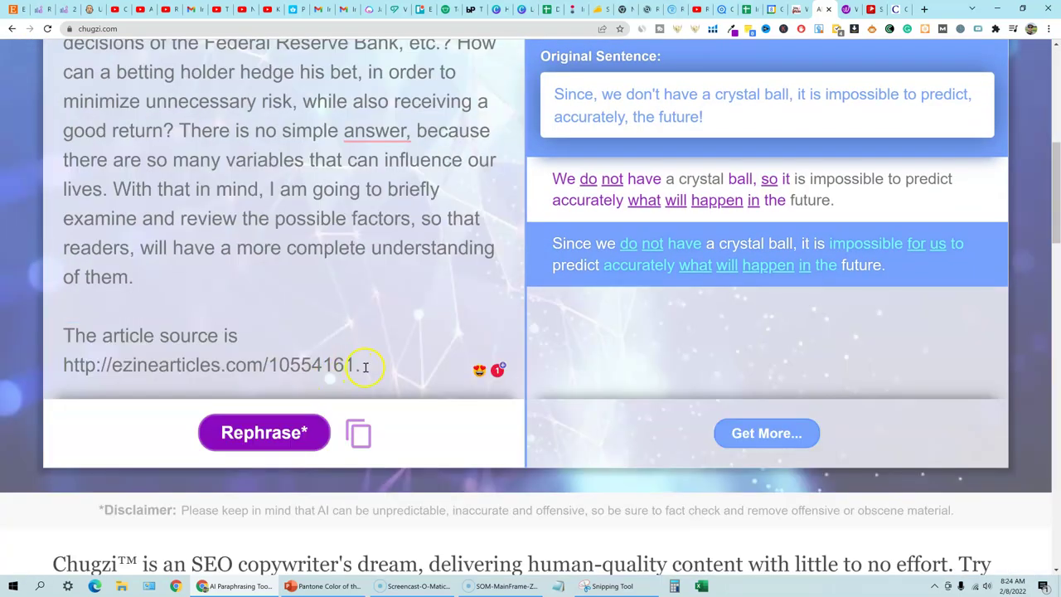
pyautogui.moveTo(365, 366); pyautogui.dragTo(59, 335)
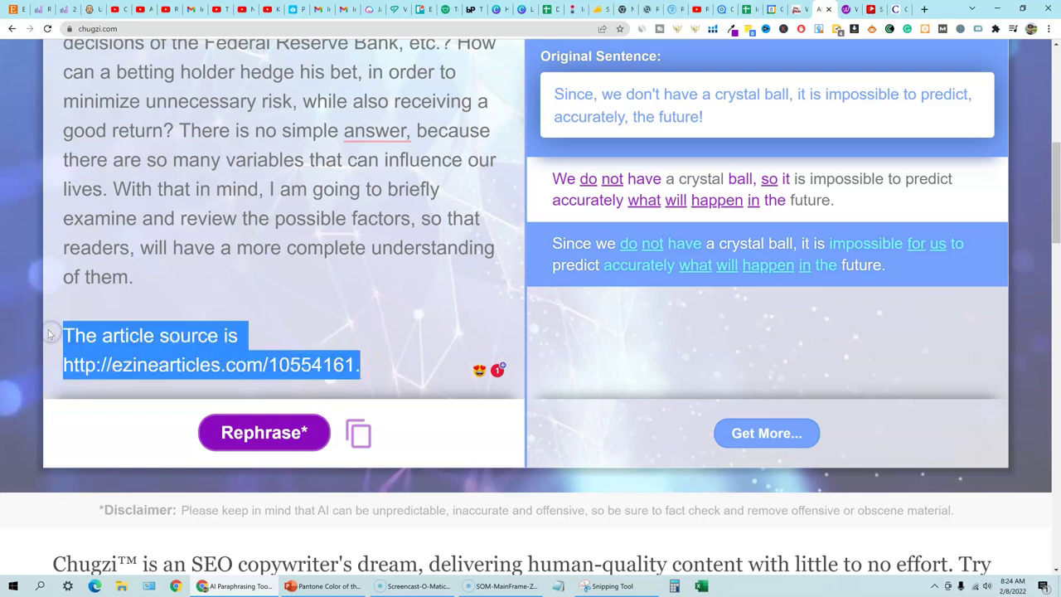
pyautogui.press('BackSpace')
pyautogui.scroll(5, 166, 307)
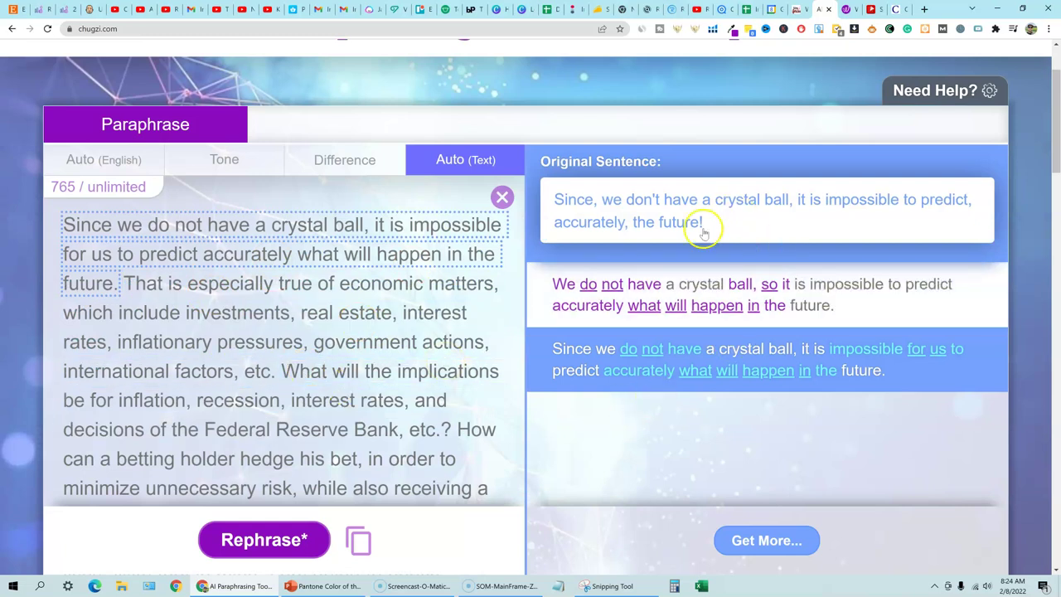
# Go to the Wordtune website and clear the existing text from its trial rewriting box.
pyautogui.click(846, 9)
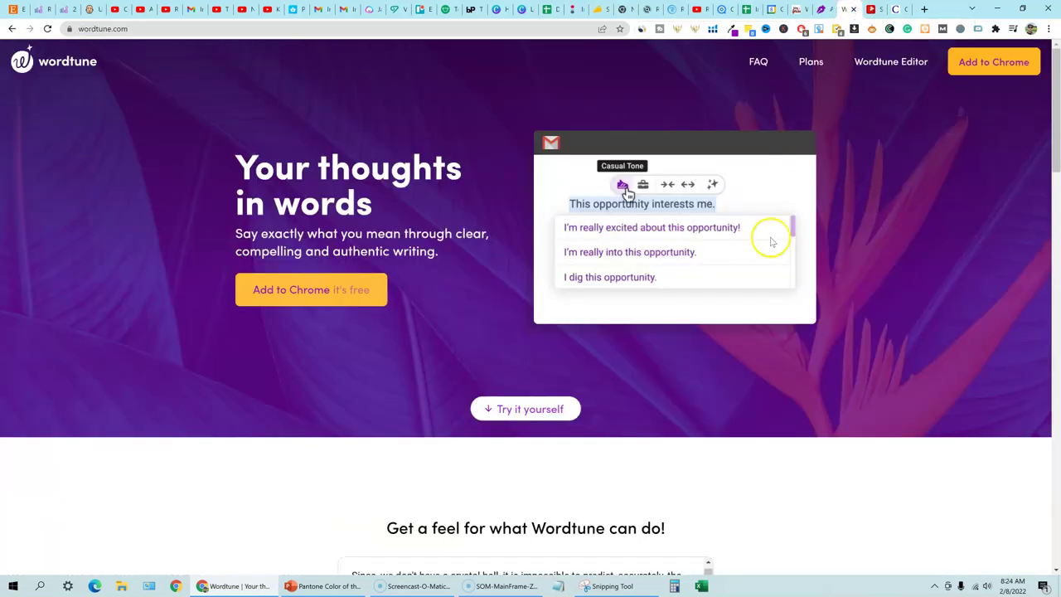
pyautogui.scroll(-3, 389, 339)
pyautogui.scroll(3, 300, 332)
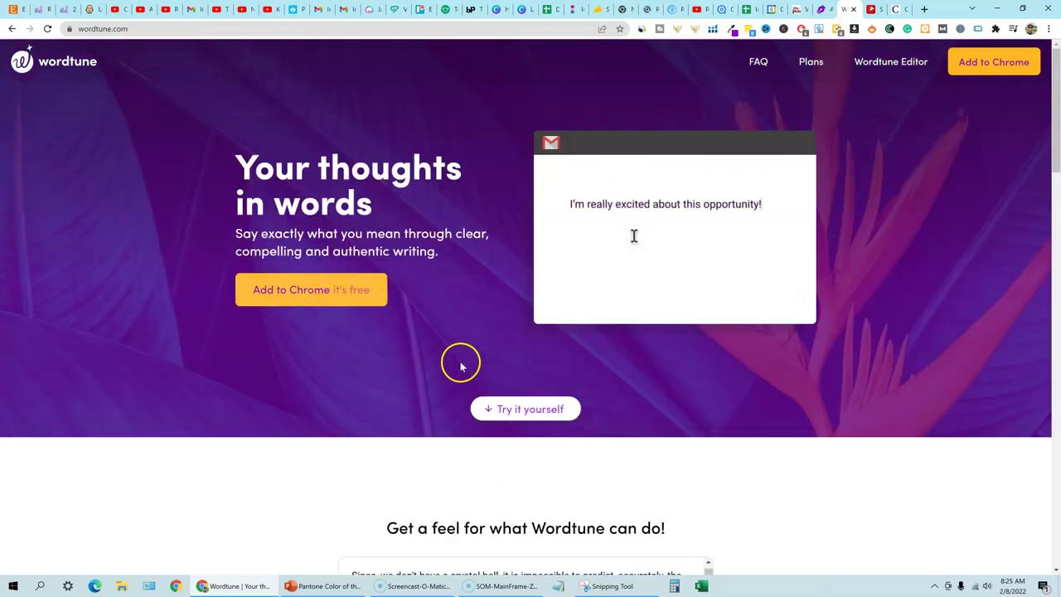
pyautogui.scroll(-5, 462, 361)
pyautogui.scroll(1, 481, 329)
pyautogui.moveTo(522, 296); pyautogui.dragTo(307, 244)
pyautogui.hotkey('ctrl', 'c')
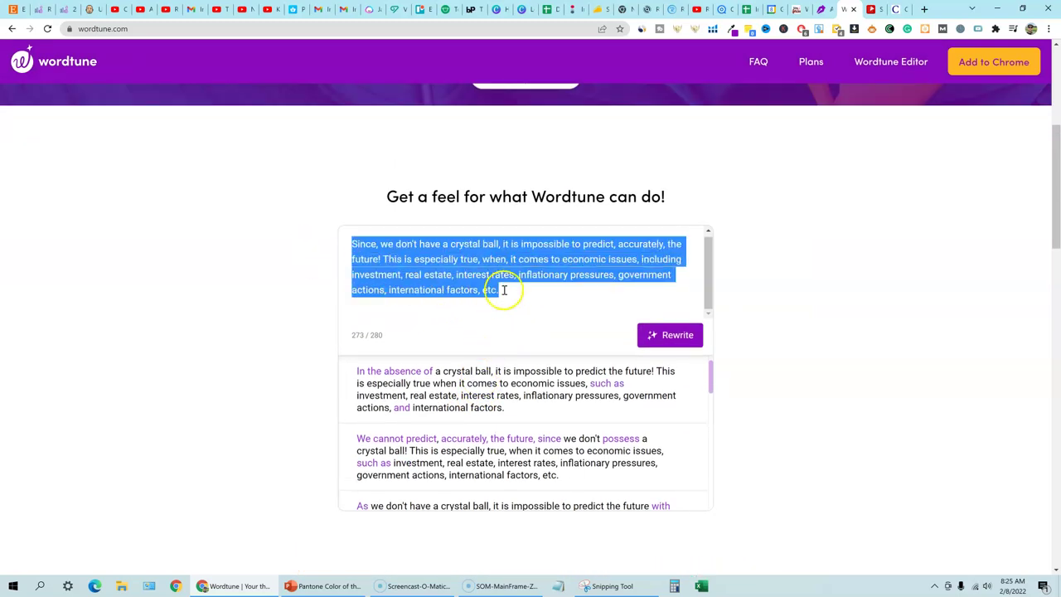
pyautogui.press('BackSpace')
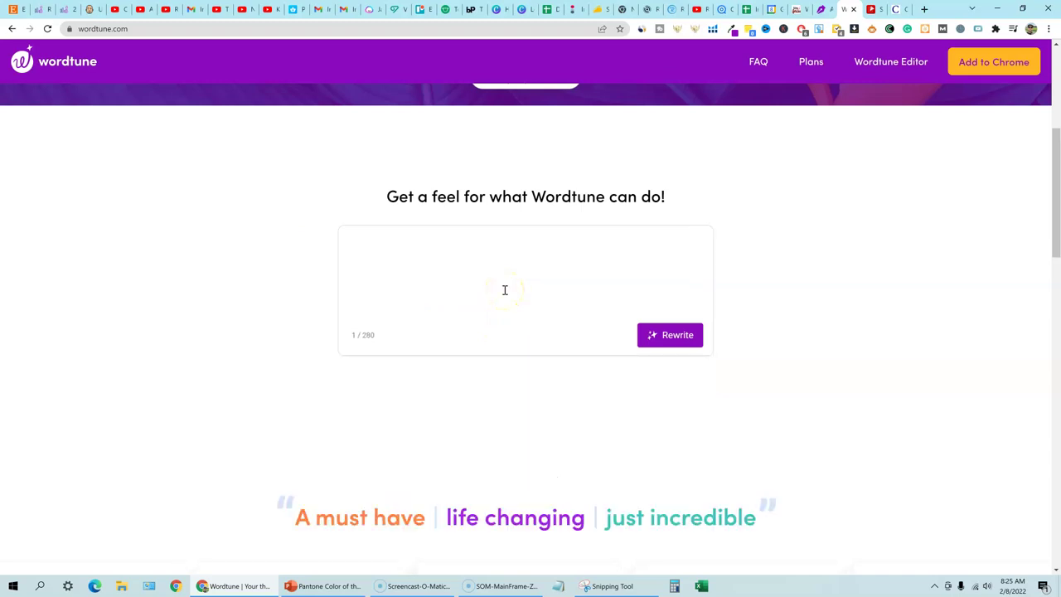
# Paste the article paragraph into Wordtune's trial box, remove the cut-off words "What a", and generate rewrites.
pyautogui.hotkey('ctrl', 'v')
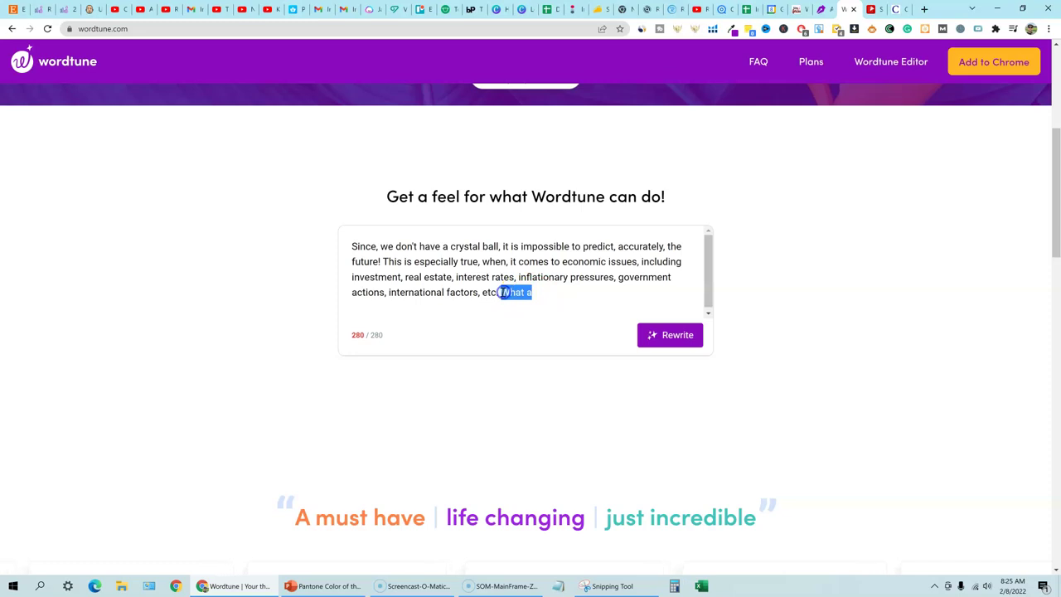
pyautogui.press('BackSpace')
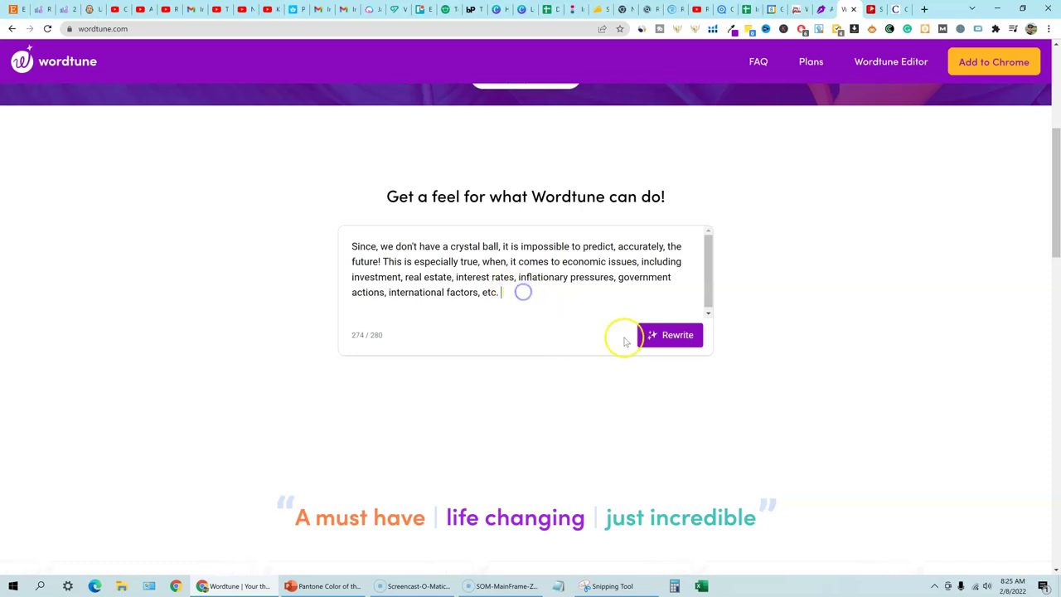
pyautogui.click(673, 335)
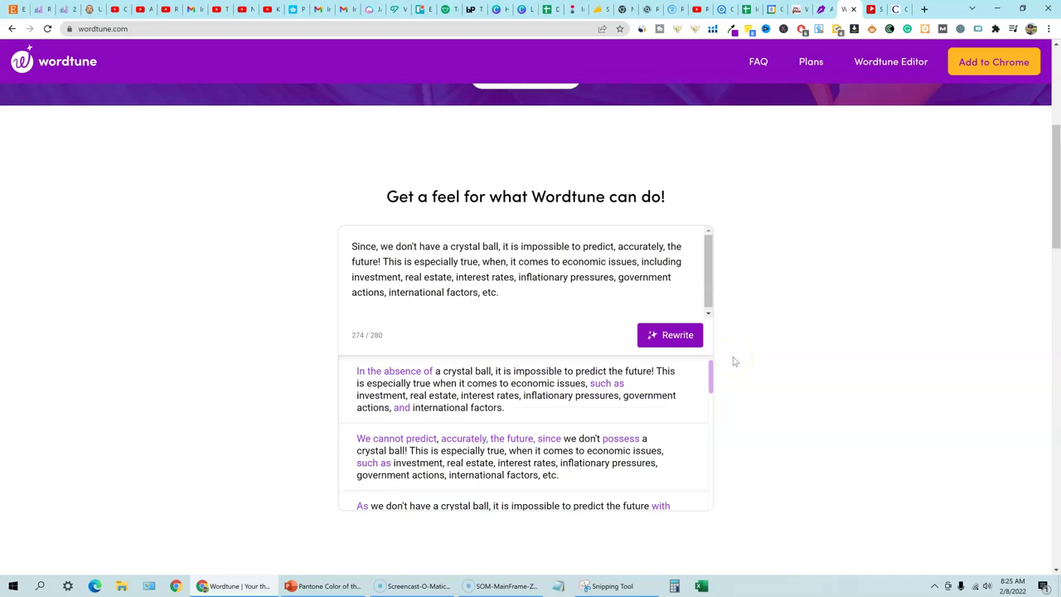
pyautogui.scroll(-1, 667, 379)
pyautogui.scroll(1, 580, 390)
# Return to the economy article and count the words from its beginning through "international factors," in the opening paragraph.
pyautogui.click(797, 10)
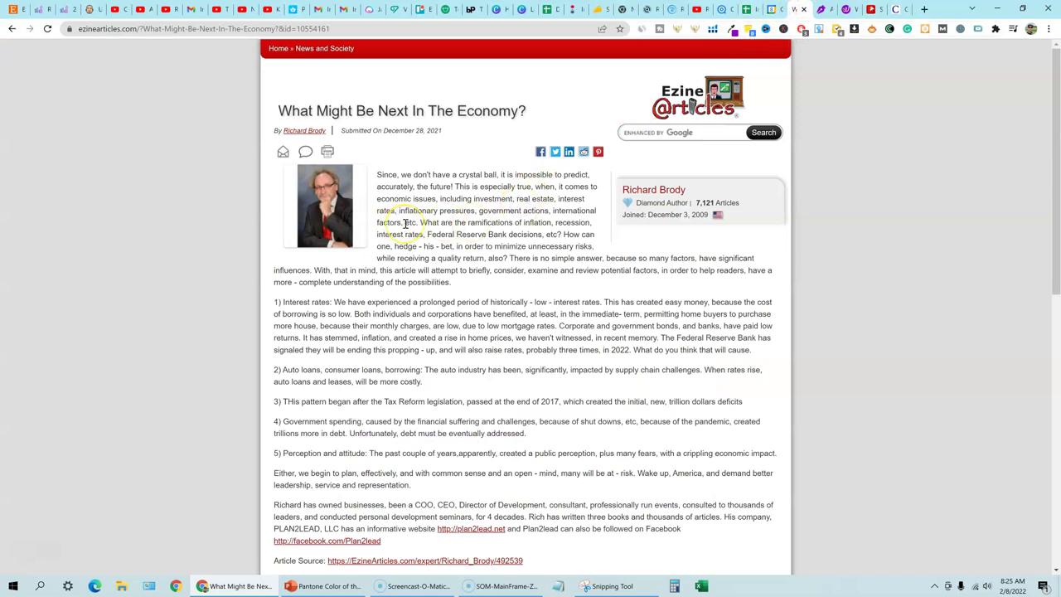
pyautogui.moveTo(402, 223); pyautogui.dragTo(375, 176)
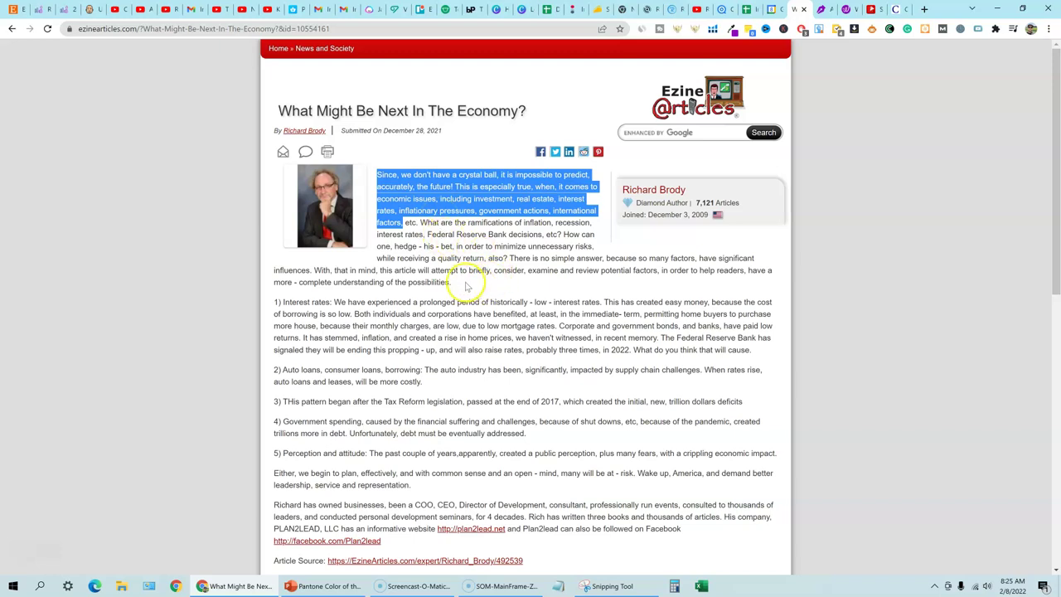
pyautogui.moveTo(452, 283); pyautogui.dragTo(420, 229)
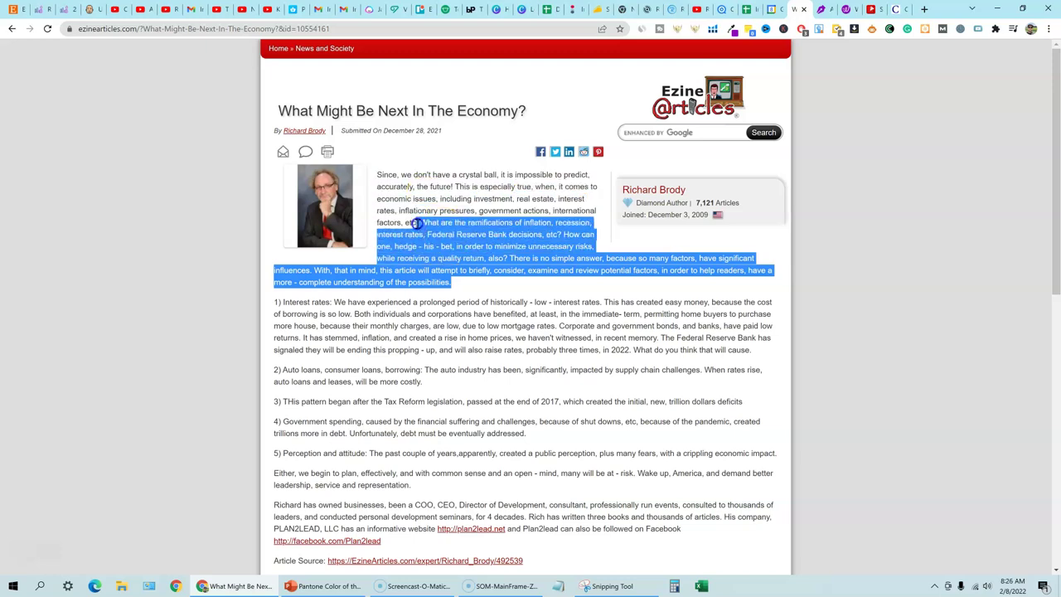
pyautogui.moveTo(404, 222); pyautogui.dragTo(375, 172)
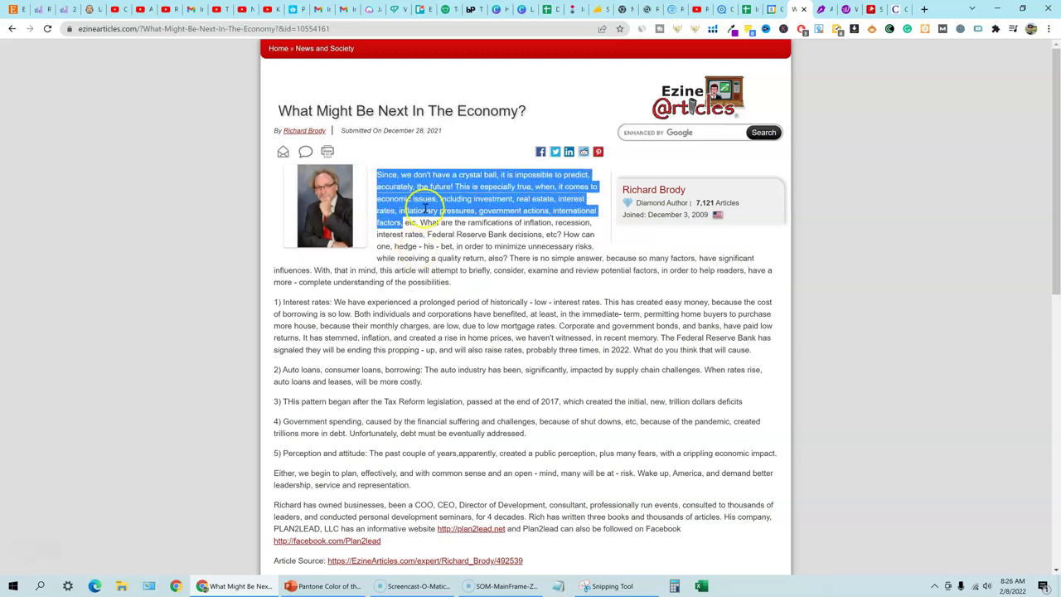
pyautogui.rightClick(425, 208)
pyautogui.click(467, 274)
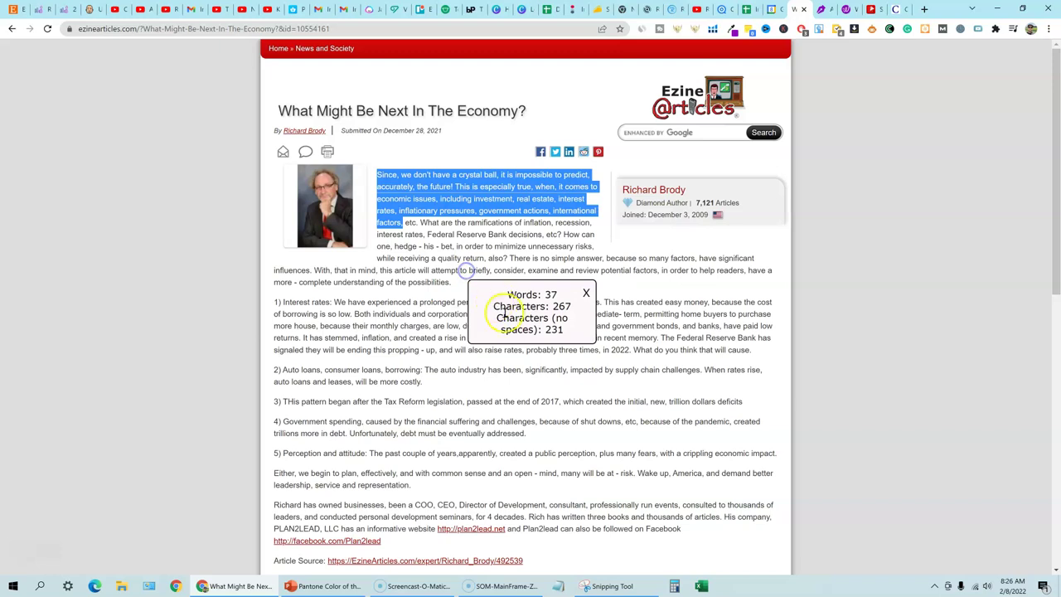
pyautogui.click(586, 293)
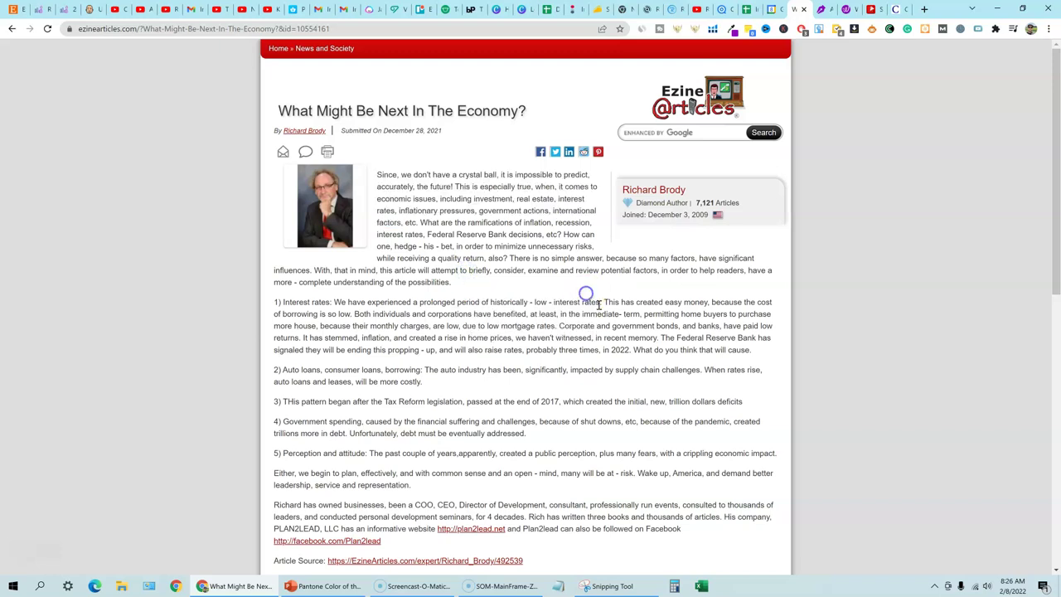
# Revisit Chugzi's rephrased text and look through Wordtune's rewrite suggestions for comparison.
pyautogui.click(821, 9)
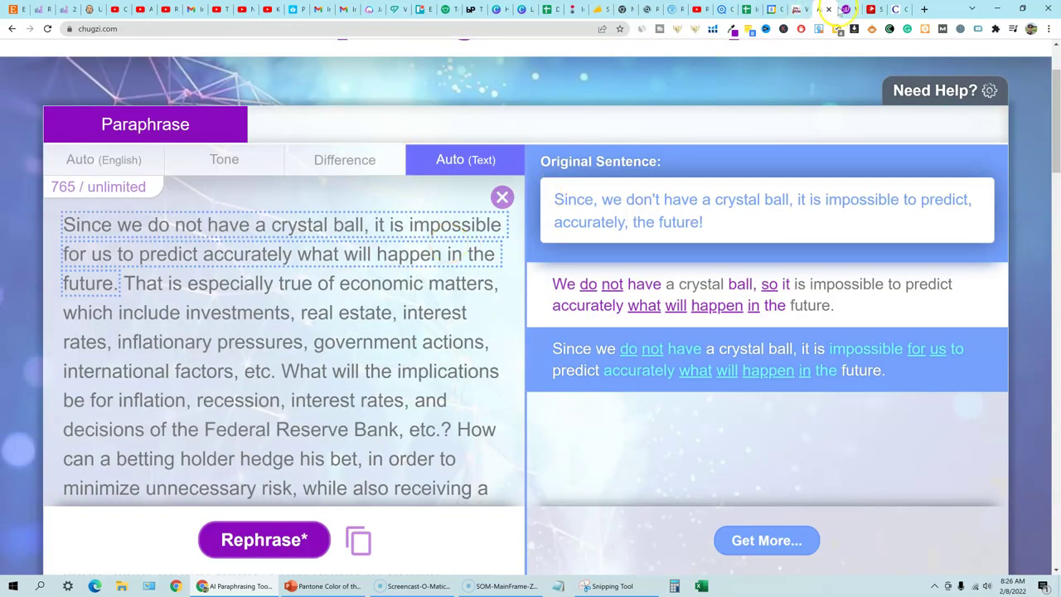
pyautogui.click(842, 9)
pyautogui.scroll(-3, 597, 385)
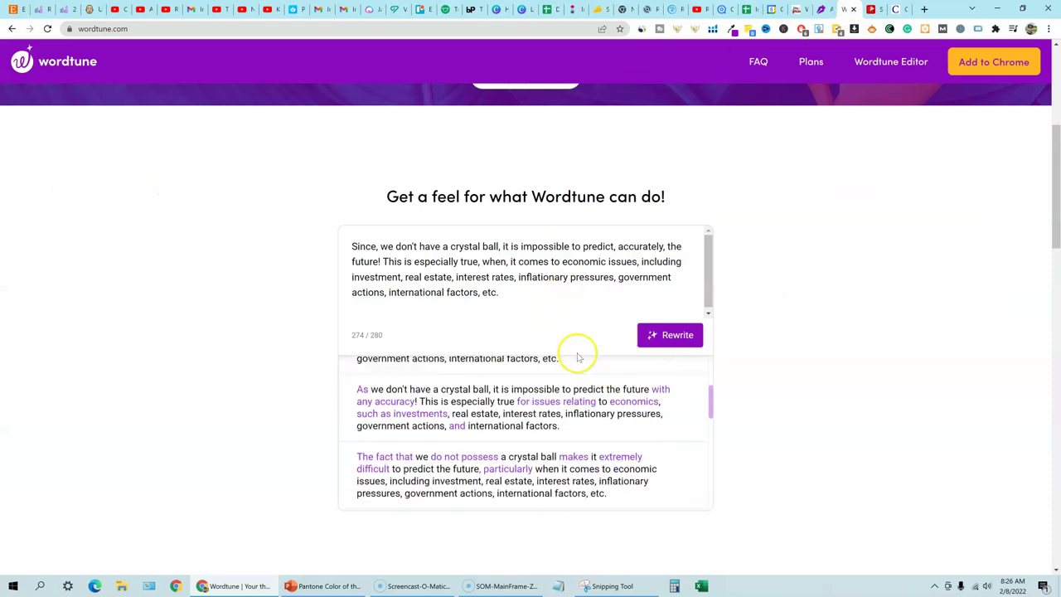
# Look through Wordtune's rewrite suggestions for the article paragraph and return to the first one.
pyautogui.scroll(-1, 579, 356)
pyautogui.scroll(4, 556, 353)
pyautogui.scroll(-4, 769, 443)
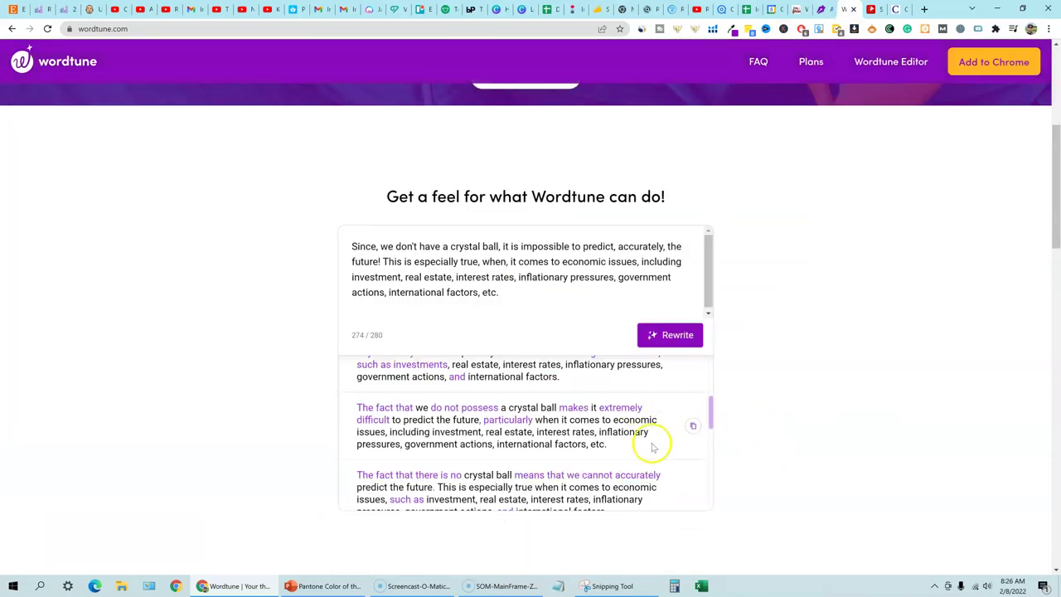
pyautogui.scroll(-2, 561, 374)
pyautogui.scroll(-3, 610, 445)
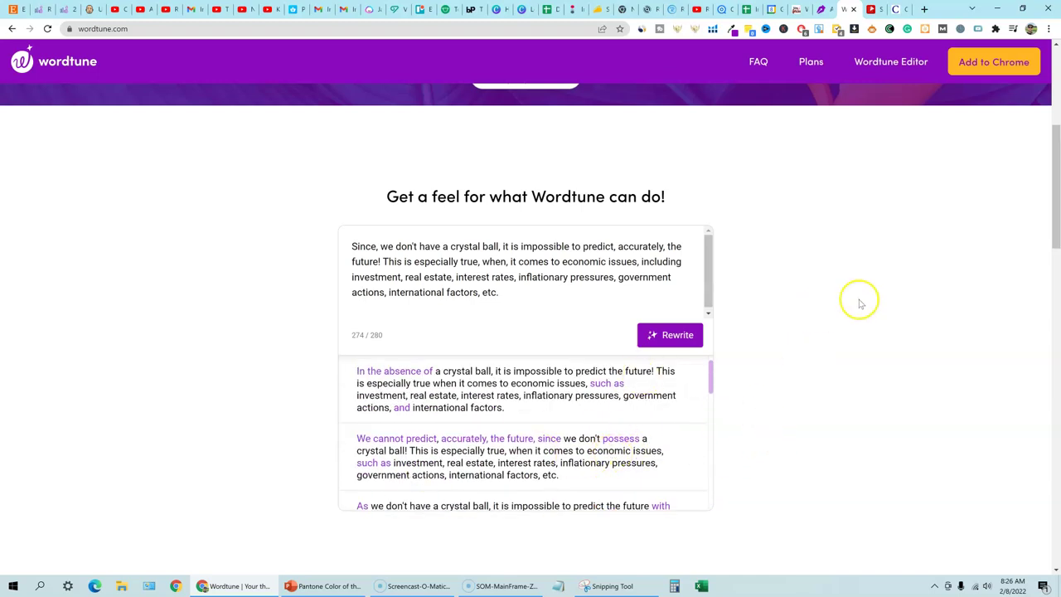
# Switch to SpinRewriter, start a single-article rewrite, paste the article excerpt and delete its "Article Source" line.
pyautogui.click(870, 9)
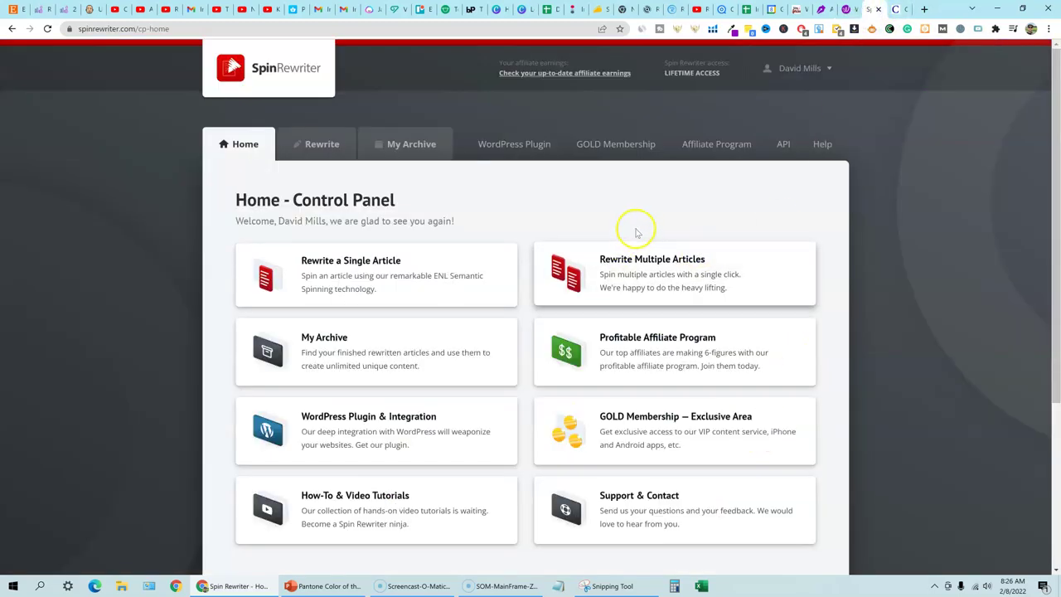
pyautogui.click(317, 144)
pyautogui.click(360, 334)
pyautogui.hotkey('ctrl', 'v')
pyautogui.moveTo(515, 386); pyautogui.dragTo(265, 388)
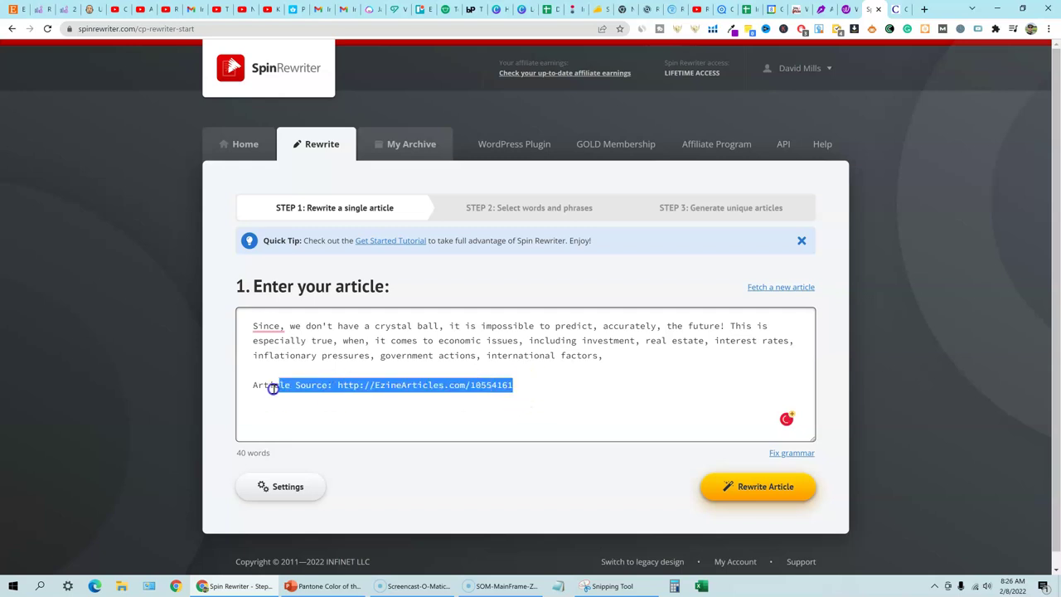
pyautogui.press('BackSpace')
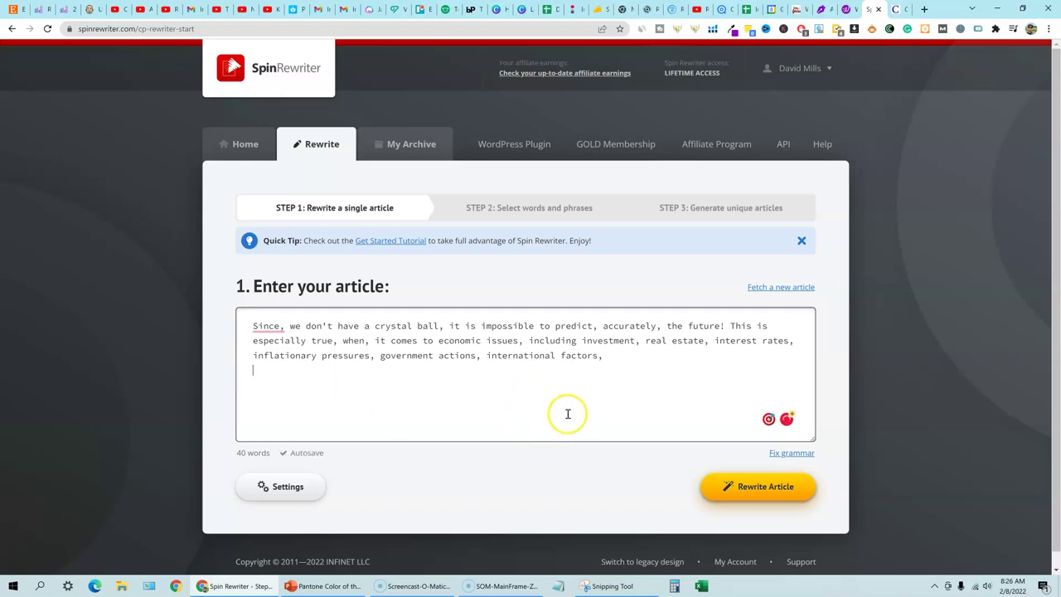
pyautogui.moveTo(609, 356); pyautogui.dragTo(234, 325)
pyautogui.click(601, 357)
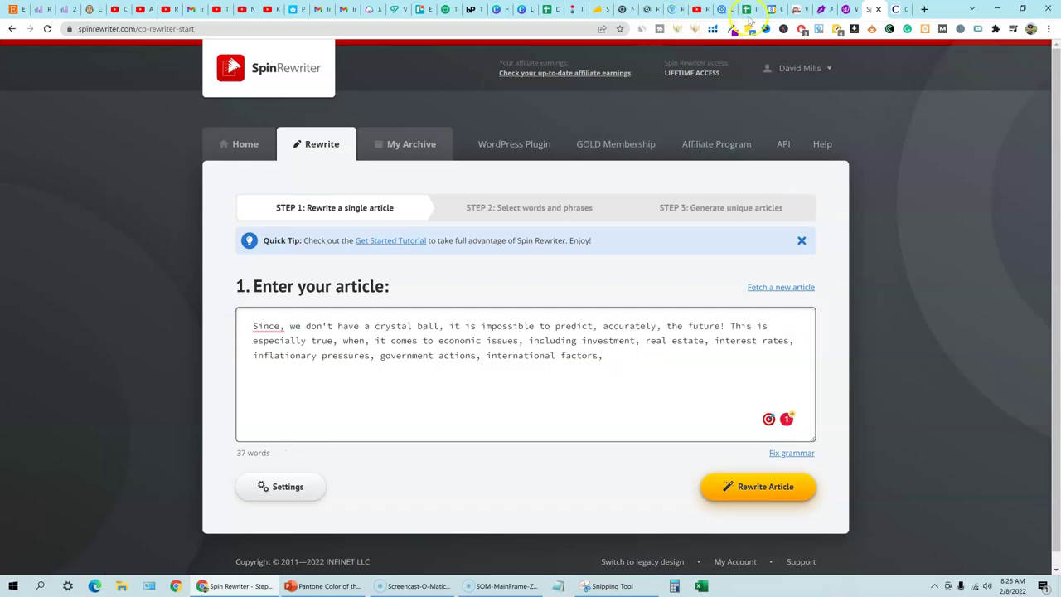
# Check the original article's opening passage, and trim Chugzi's rephrased text so it ends at "international factors, etc.".
pyautogui.click(796, 9)
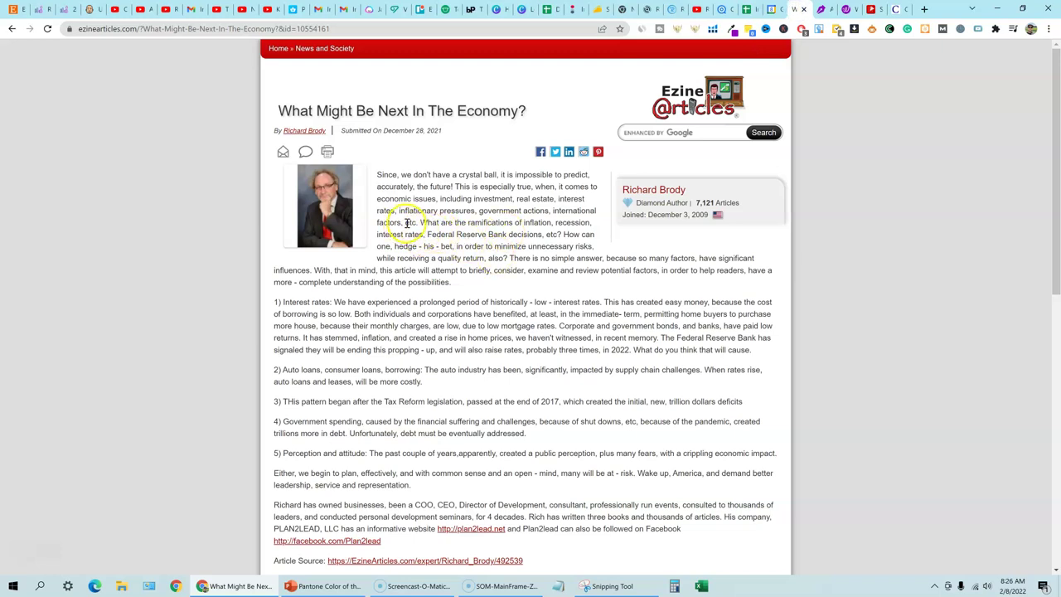
pyautogui.moveTo(401, 222); pyautogui.dragTo(376, 181)
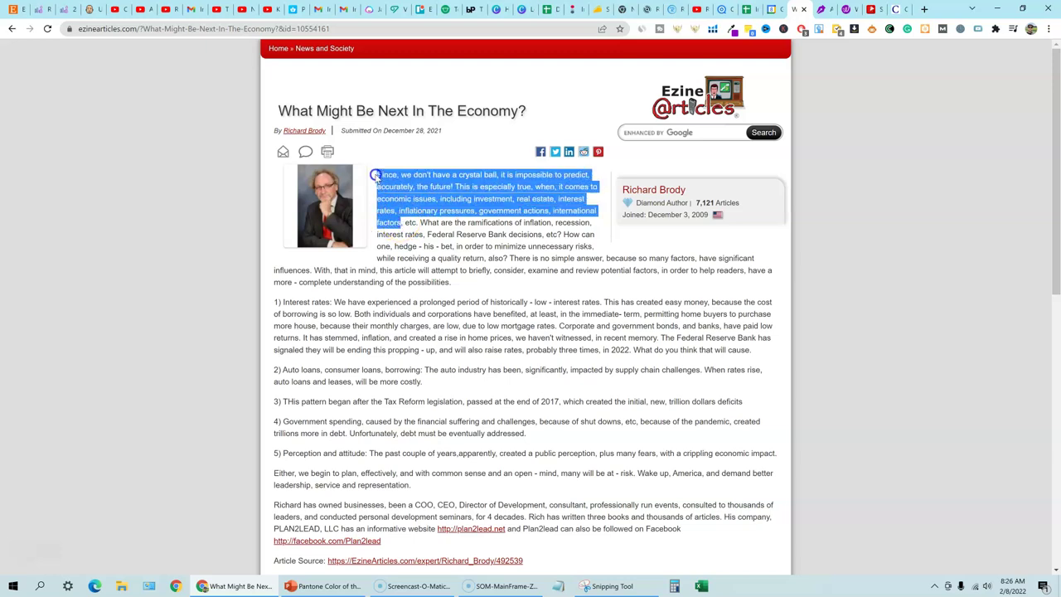
pyautogui.click(817, 9)
pyautogui.scroll(-3, 350, 442)
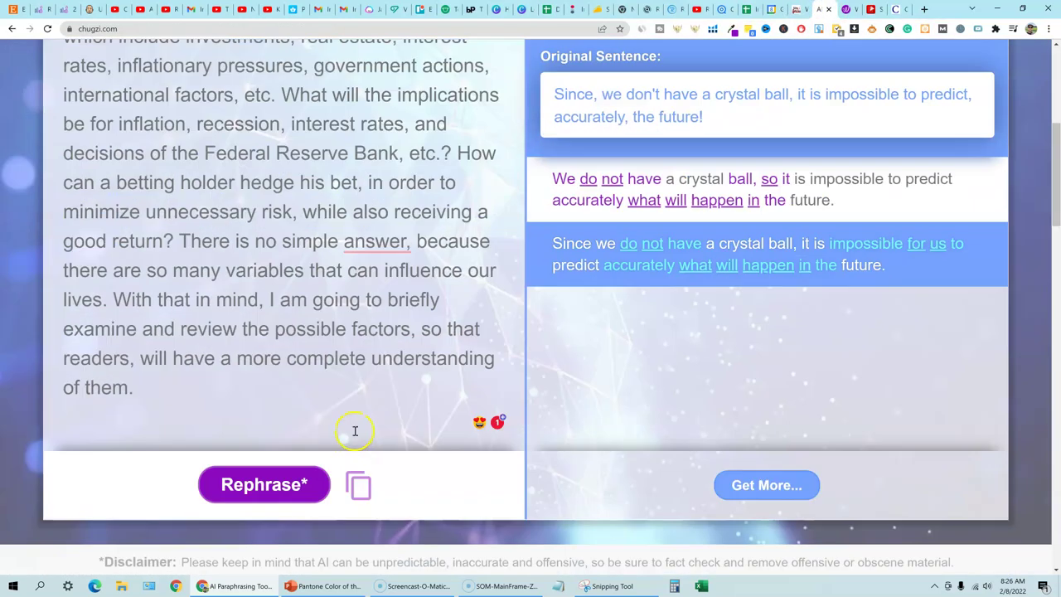
pyautogui.moveTo(132, 394); pyautogui.dragTo(293, 170)
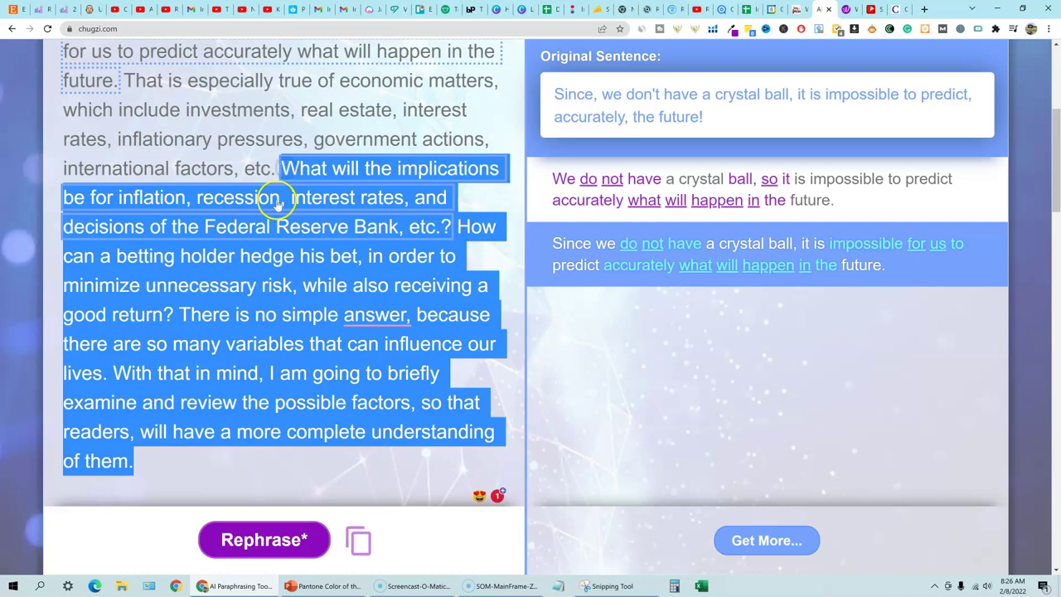
pyautogui.press('BackSpace')
pyautogui.scroll(3, 333, 189)
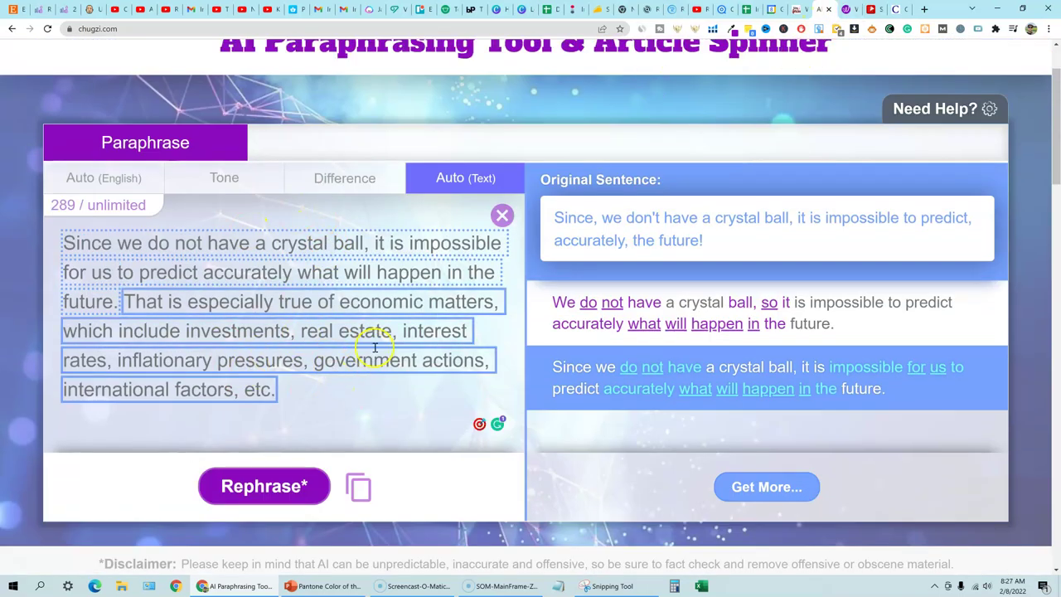
# Check Wordtune's suggestions, add "etc." to the end of the SpinRewriter text, and review its sentence and word rewriting settings.
pyautogui.click(844, 10)
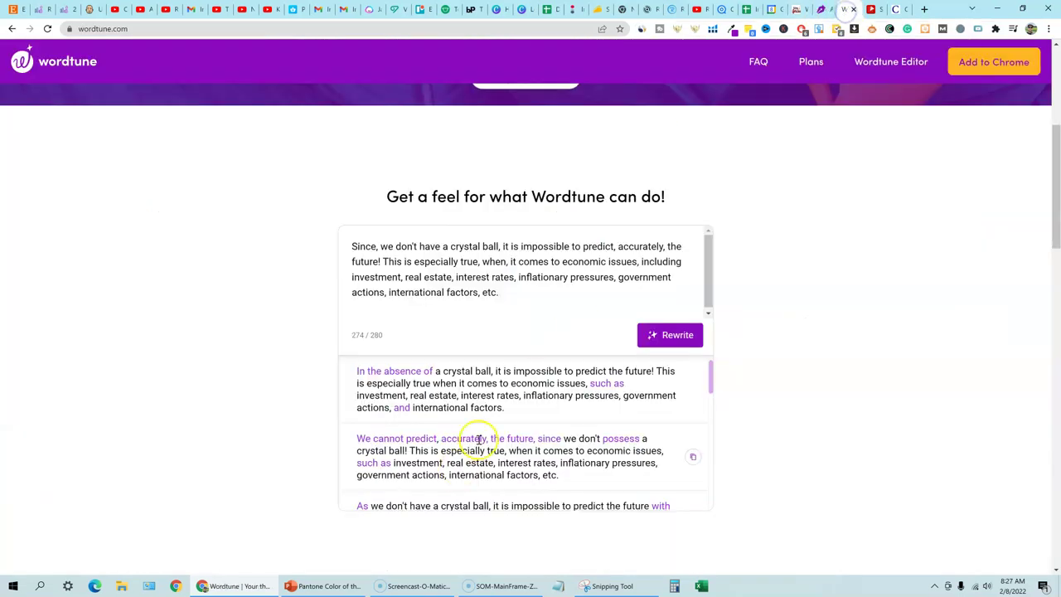
pyautogui.click(871, 10)
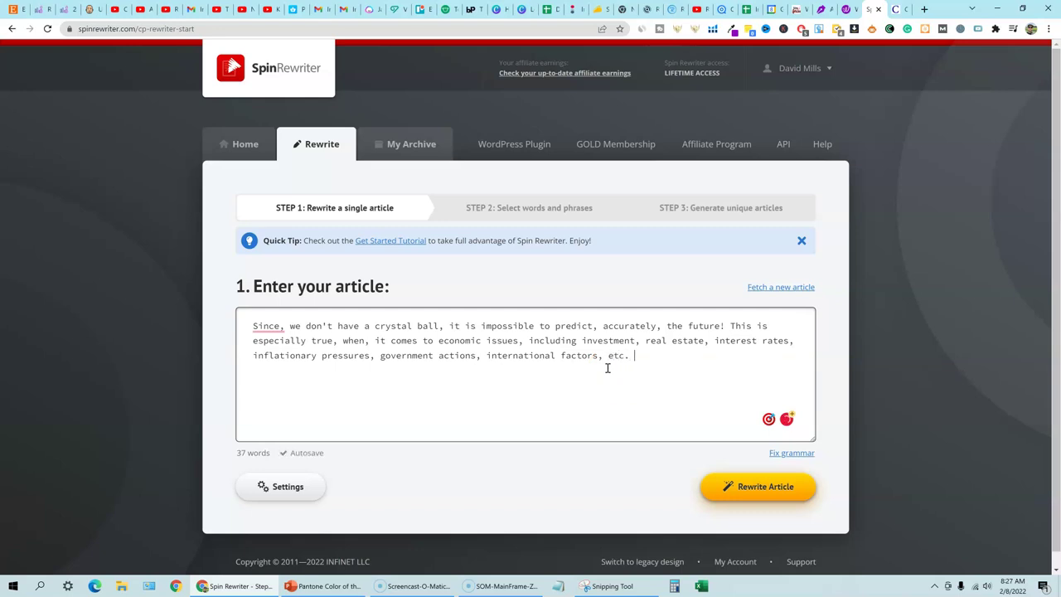
pyautogui.click(277, 486)
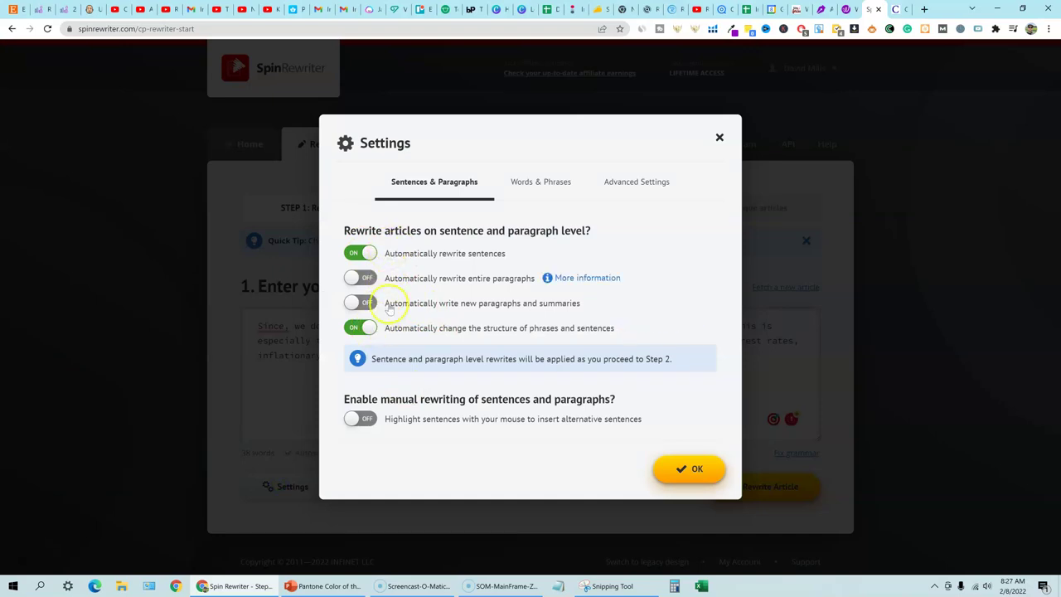
pyautogui.click(542, 180)
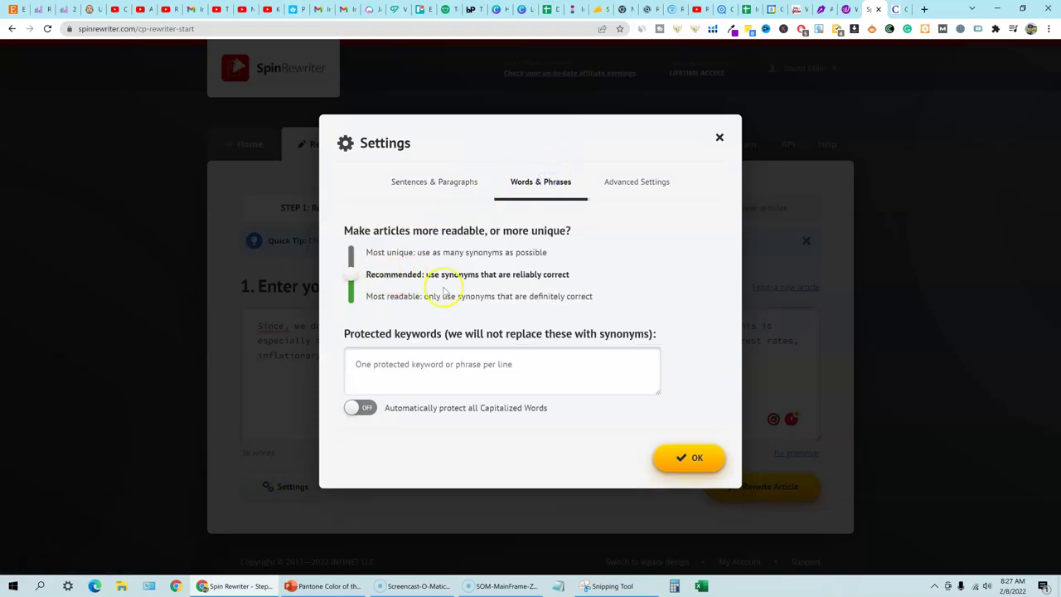
pyautogui.click(688, 456)
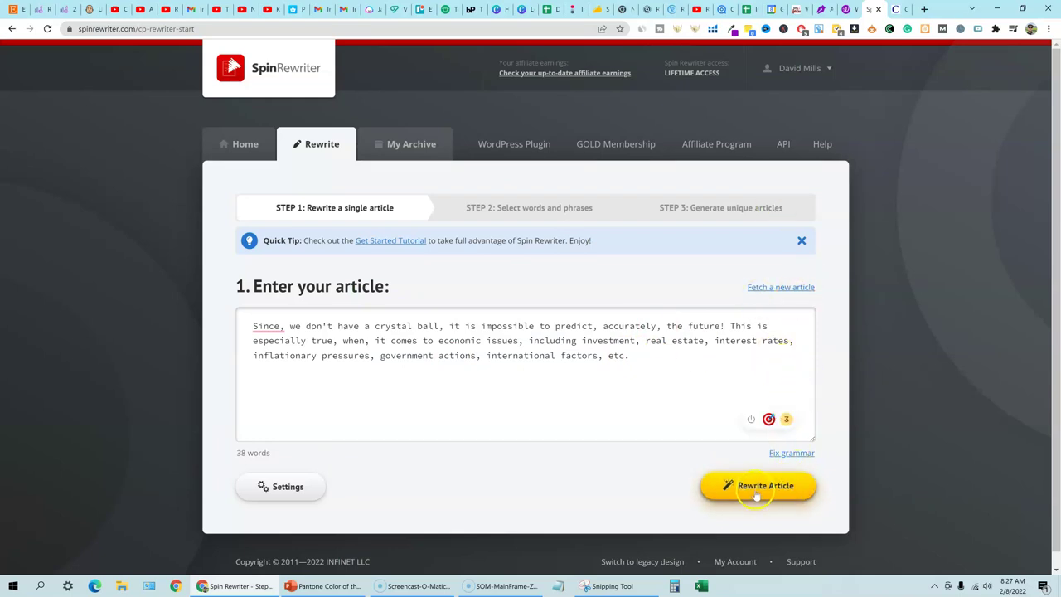
# Rewrite the article in SpinRewriter, finalize the suggested synonyms and generate a unique version of the passage.
pyautogui.click(756, 493)
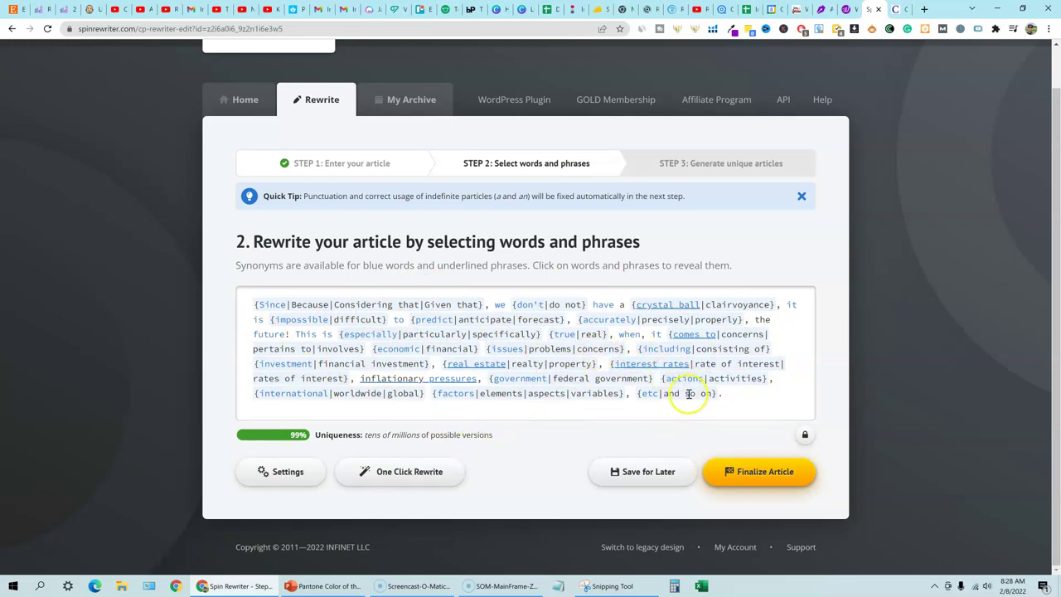
pyautogui.click(772, 471)
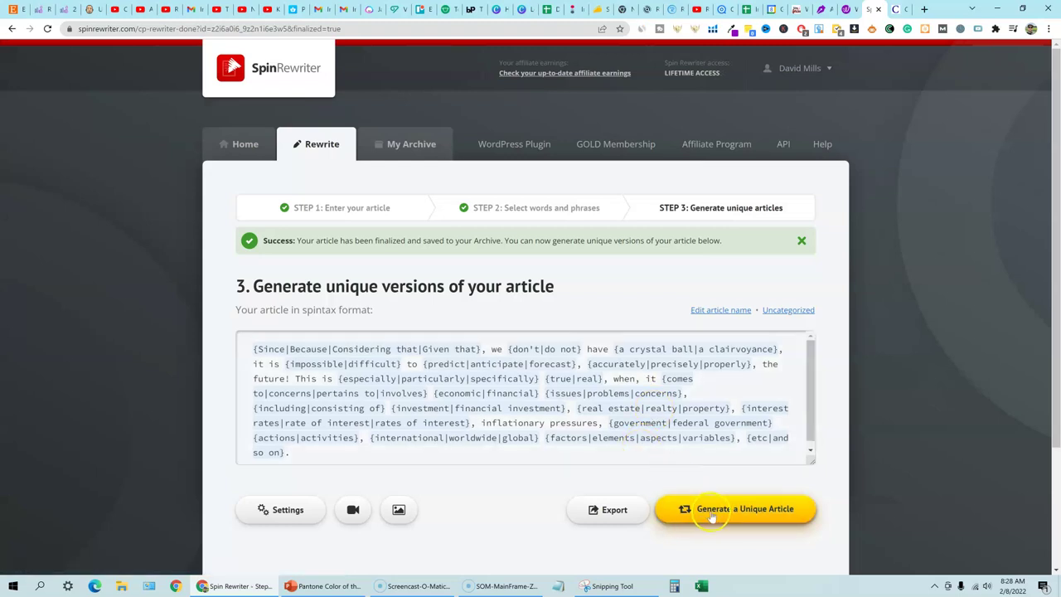
pyautogui.click(713, 511)
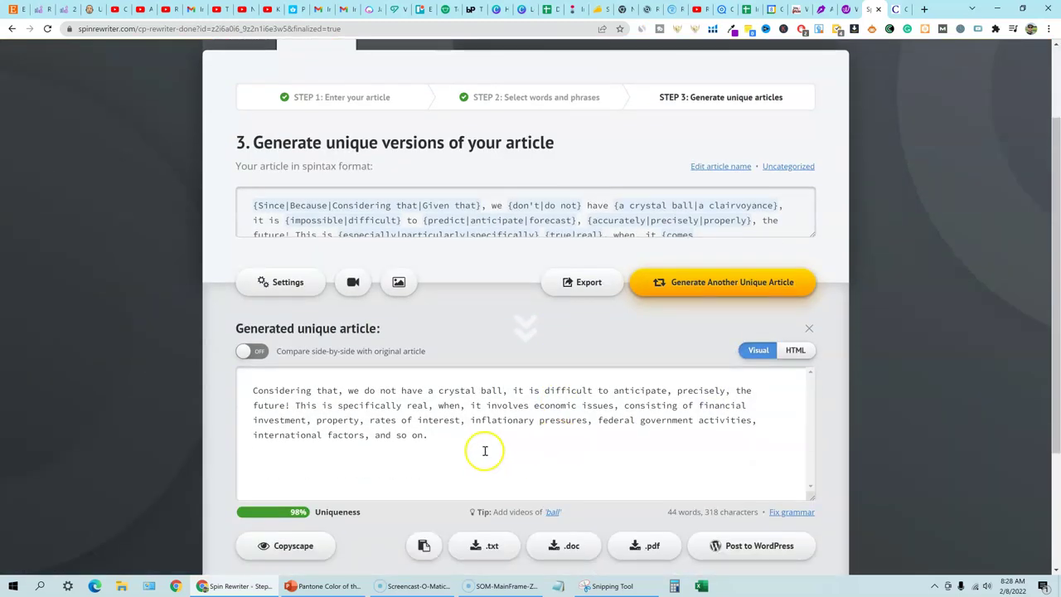
pyautogui.moveTo(442, 438); pyautogui.dragTo(239, 395)
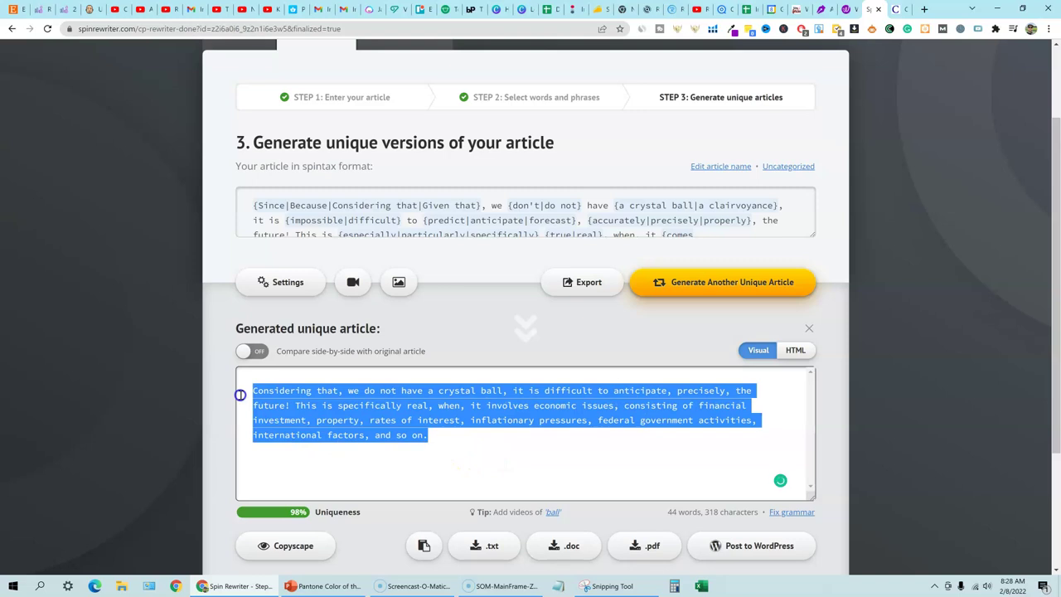
pyautogui.click(577, 447)
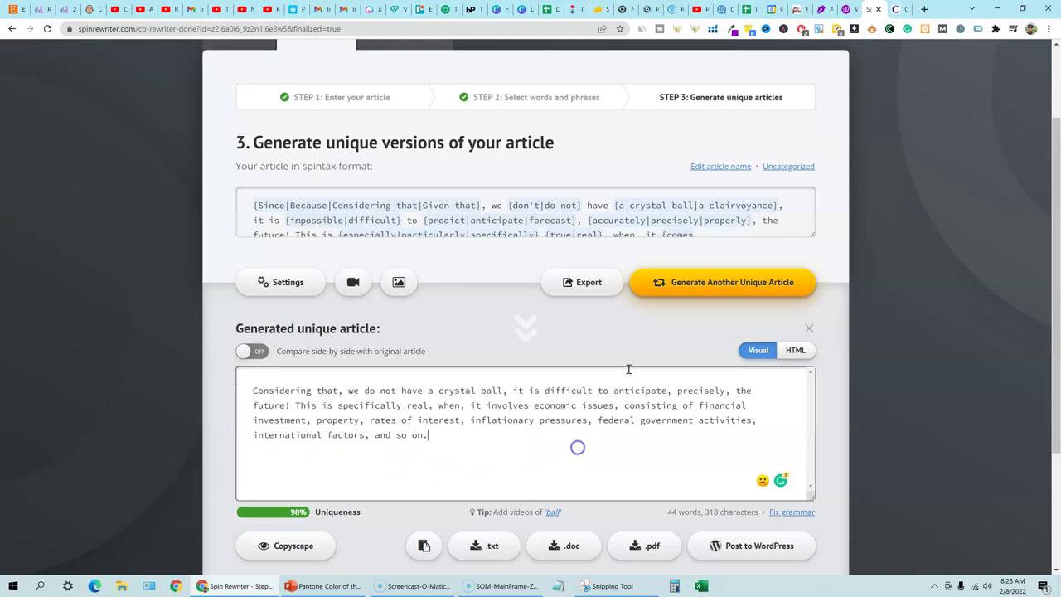
# Copy Chugzi's rephrased text, paste it into Copyscape's Premium Search and run the plagiarism check.
pyautogui.click(821, 11)
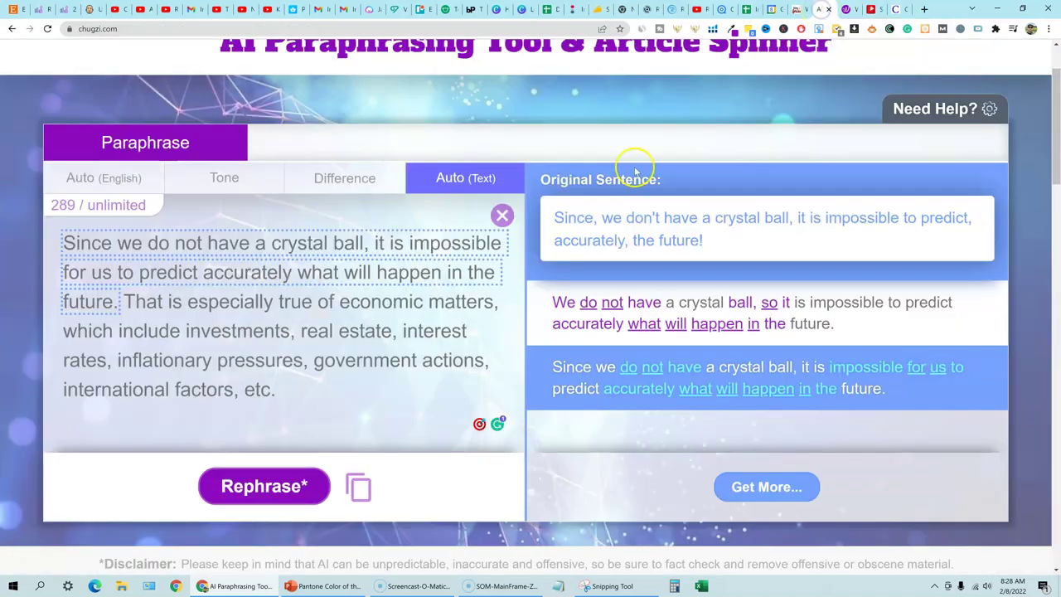
pyautogui.click(331, 485)
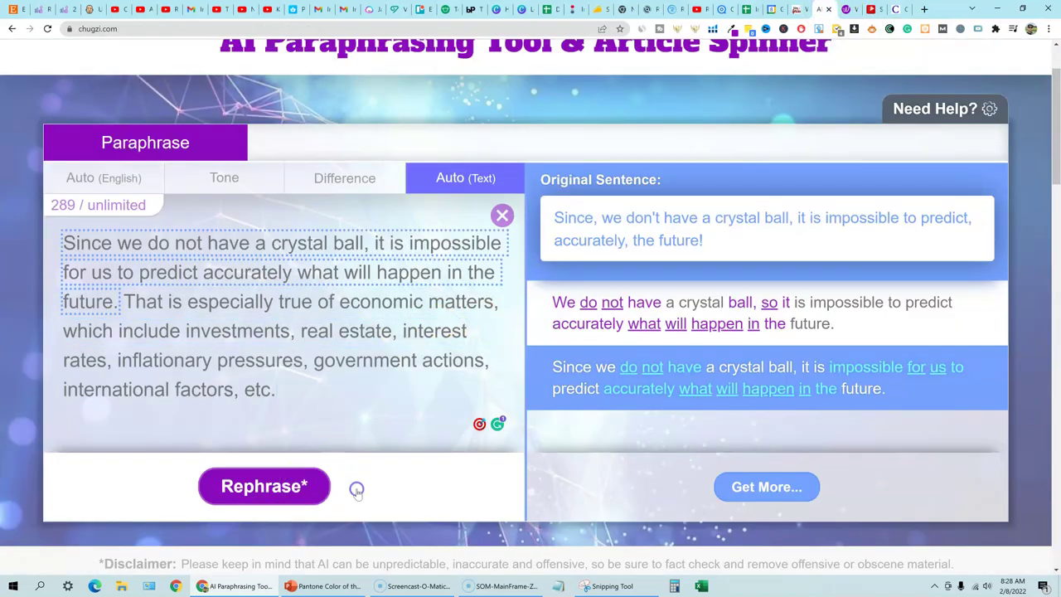
pyautogui.click(356, 491)
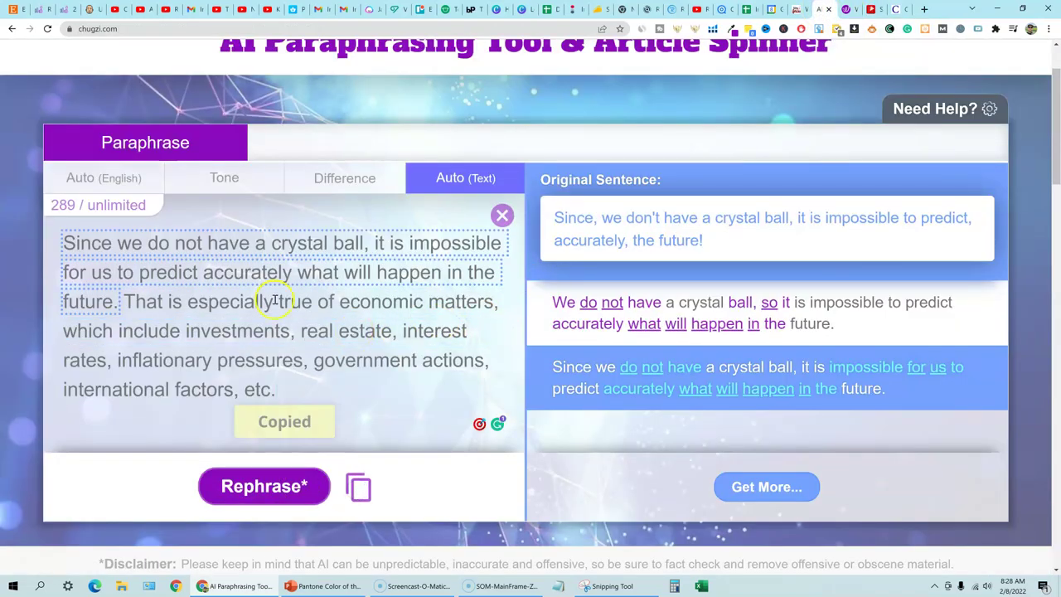
pyautogui.click(897, 10)
pyautogui.click(553, 245)
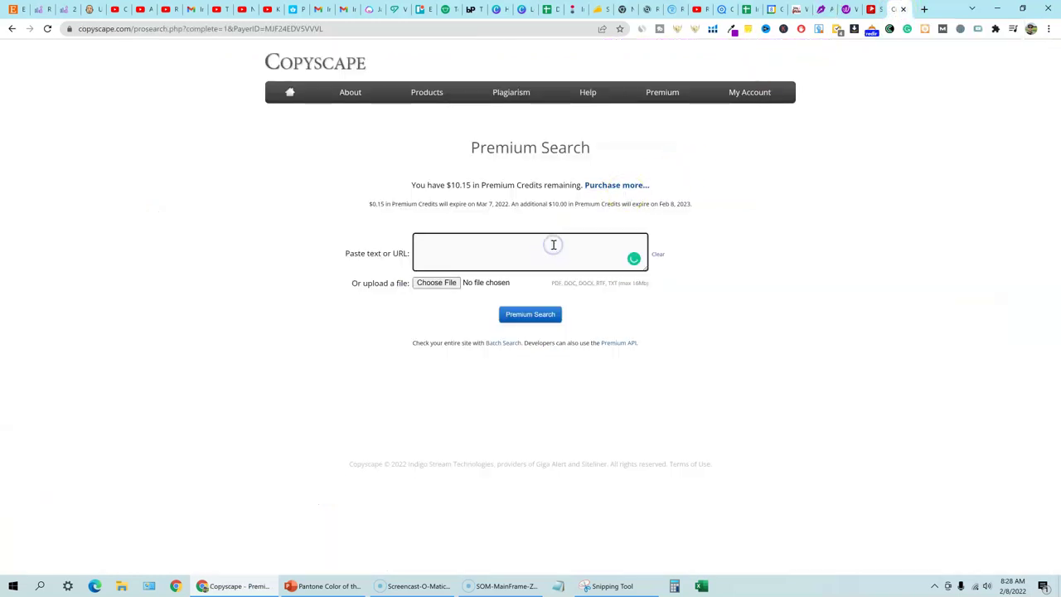
pyautogui.click(48, 28)
pyautogui.click(584, 253)
pyautogui.click(514, 253)
pyautogui.hotkey('ctrl', 'v')
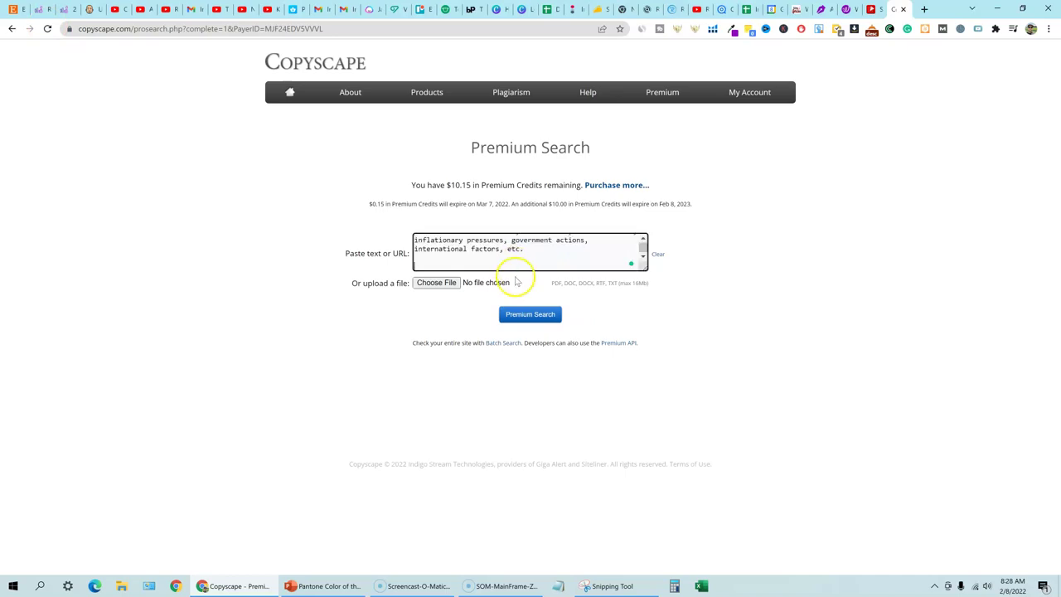
pyautogui.click(532, 314)
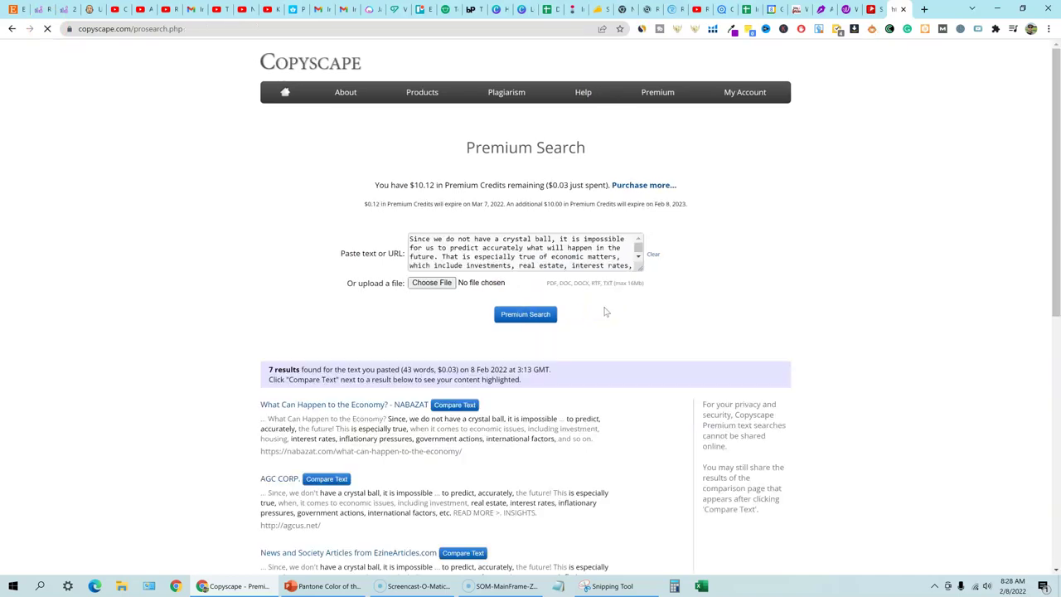
# Review the Copyscape matches for the Chugzi text and revisit the Chugzi and Wordtune rewrites for comparison.
pyautogui.scroll(-2, 445, 356)
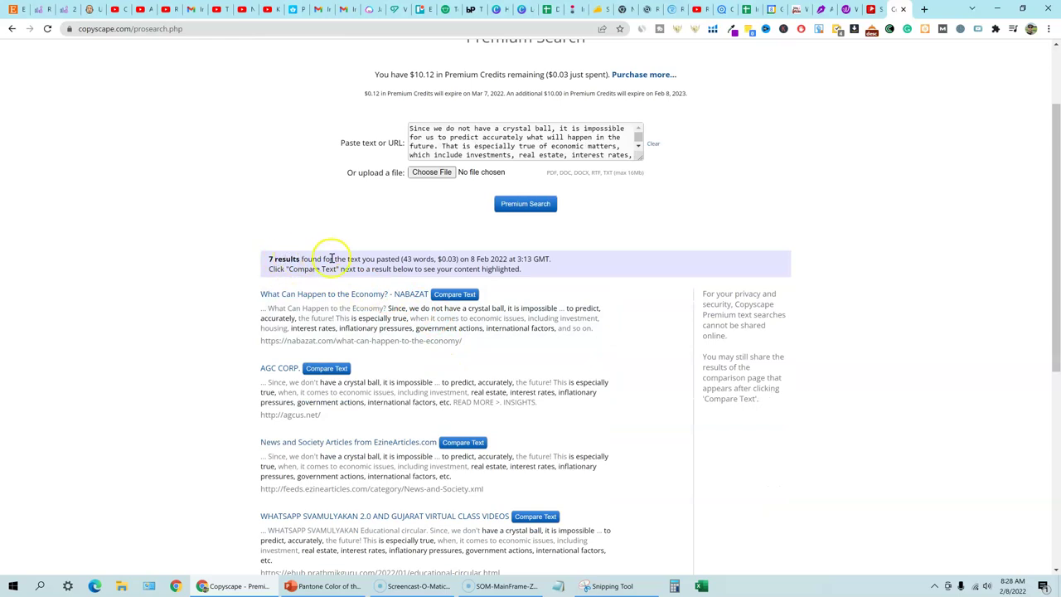
pyautogui.scroll(-5, 473, 391)
pyautogui.scroll(6, 544, 391)
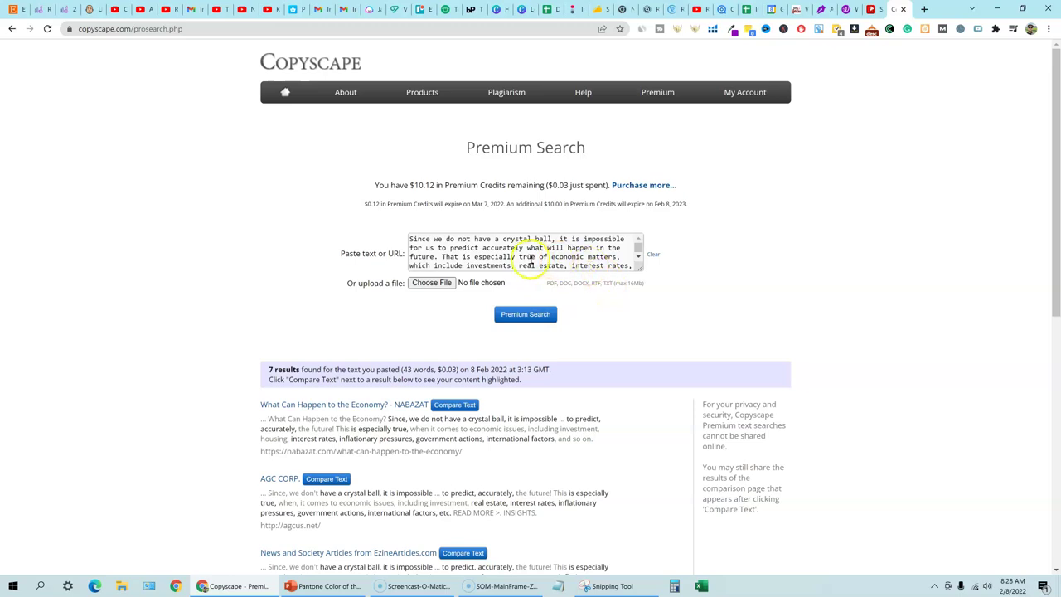
pyautogui.click(819, 9)
pyautogui.click(846, 10)
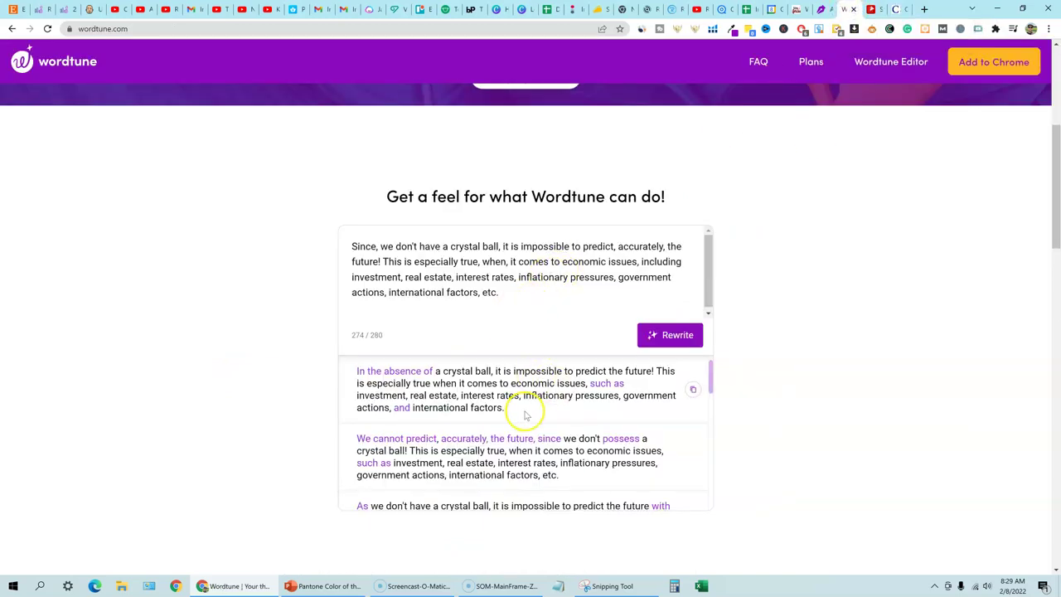
pyautogui.click(898, 9)
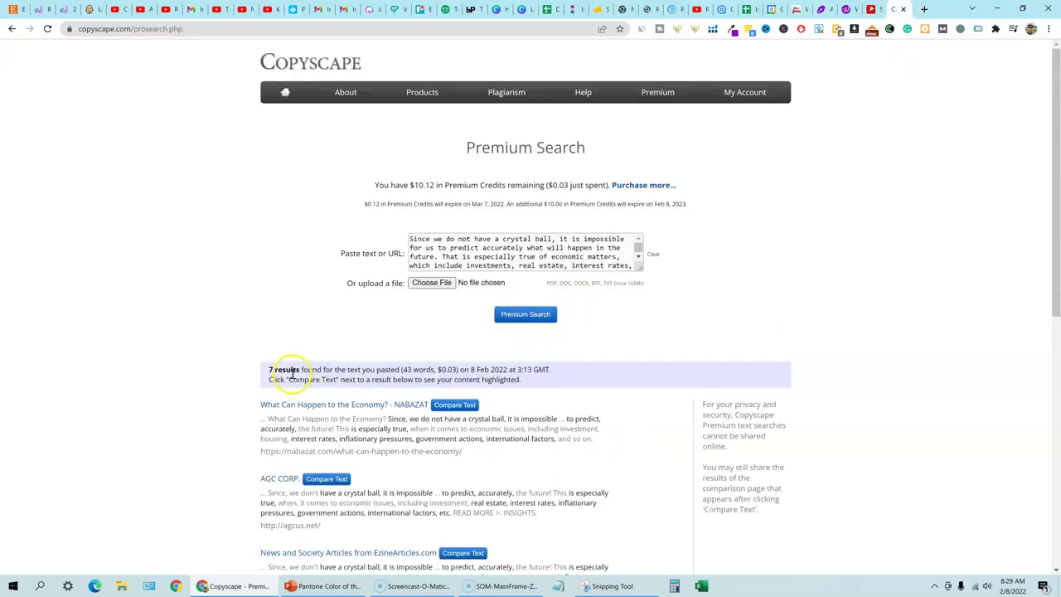
# Copy Wordtune's first suggestion, beginning "In the absence of a crystal ball", into Copyscape's Premium Search and run the plagiarism check.
pyautogui.click(847, 9)
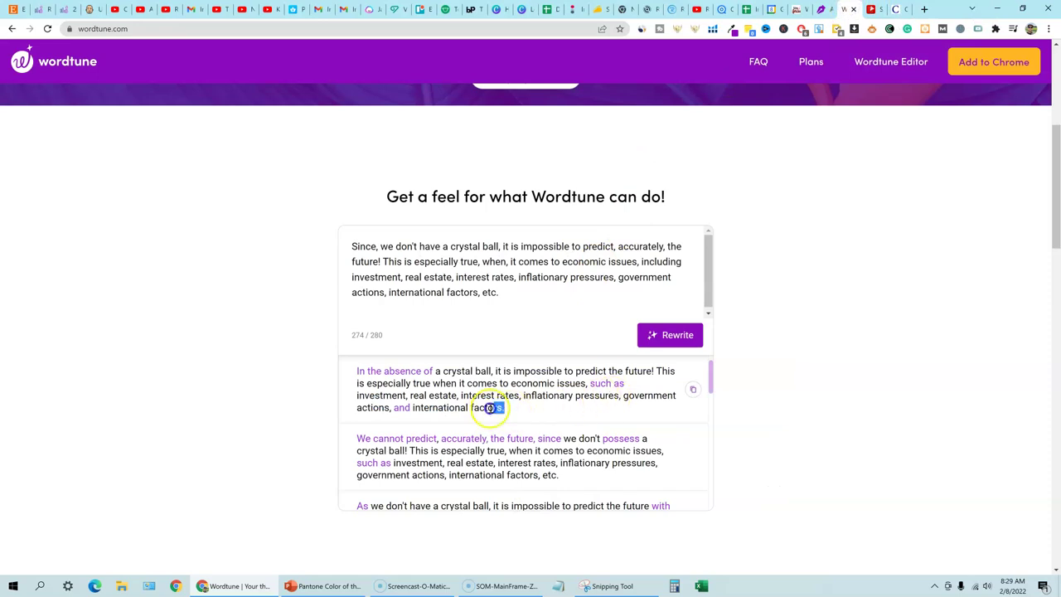
pyautogui.moveTo(489, 407); pyautogui.dragTo(559, 398)
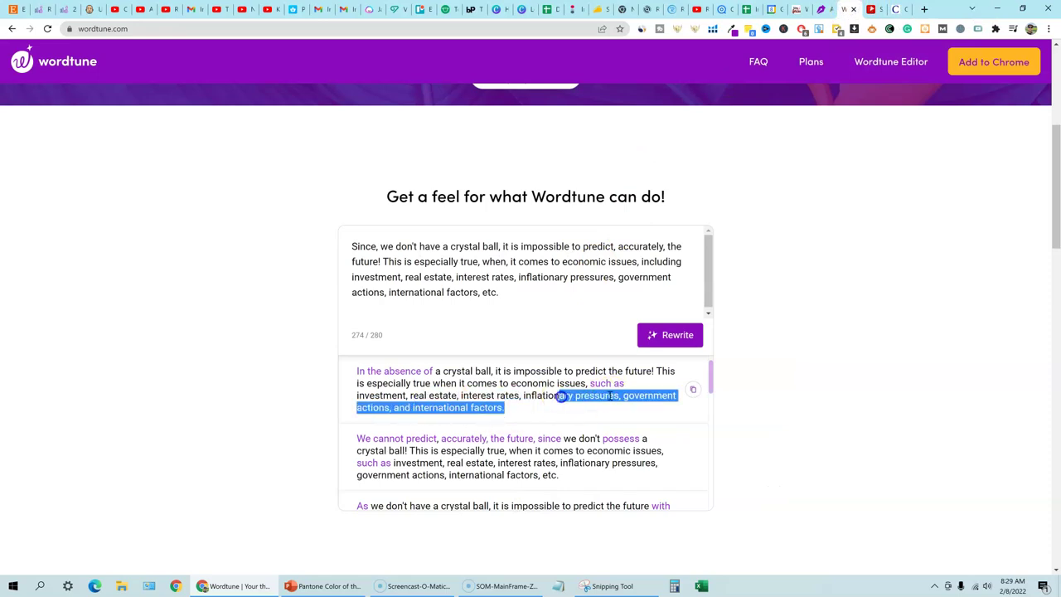
pyautogui.click(693, 391)
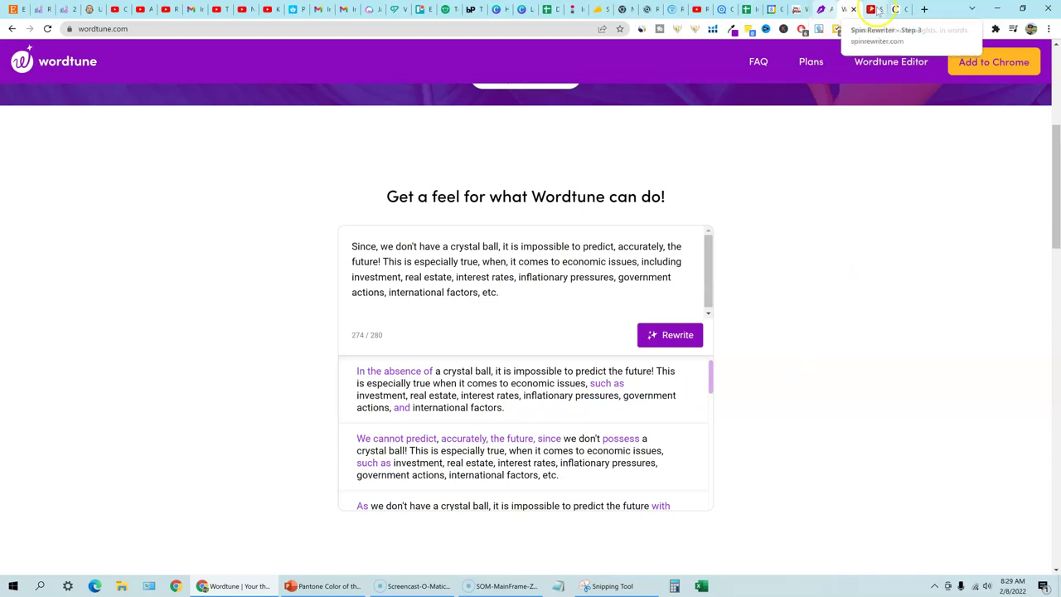
pyautogui.click(894, 9)
pyautogui.tripleClick(585, 260)
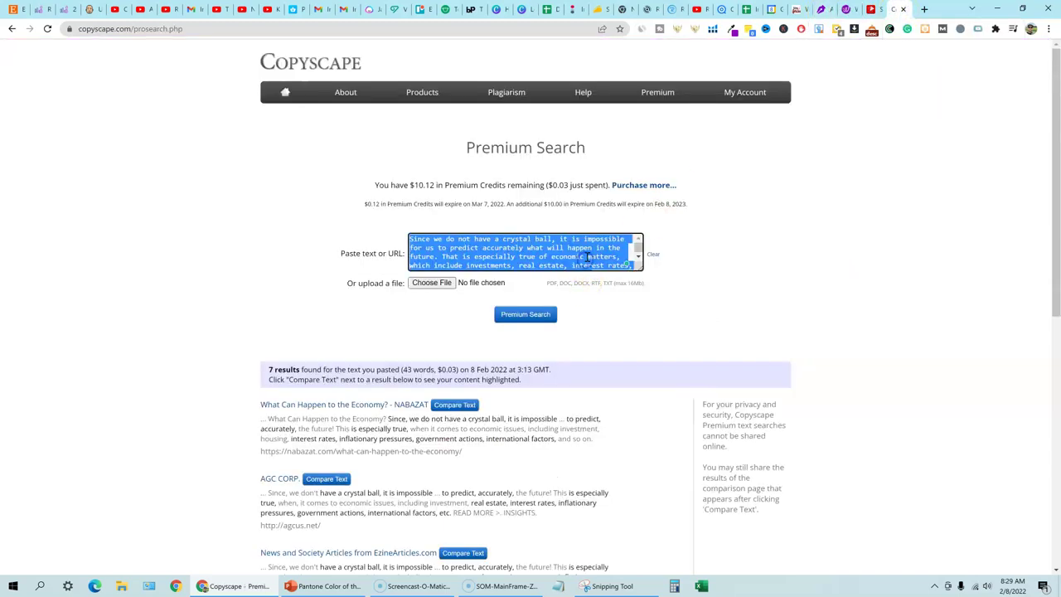
pyautogui.hotkey('ctrl', 'v')
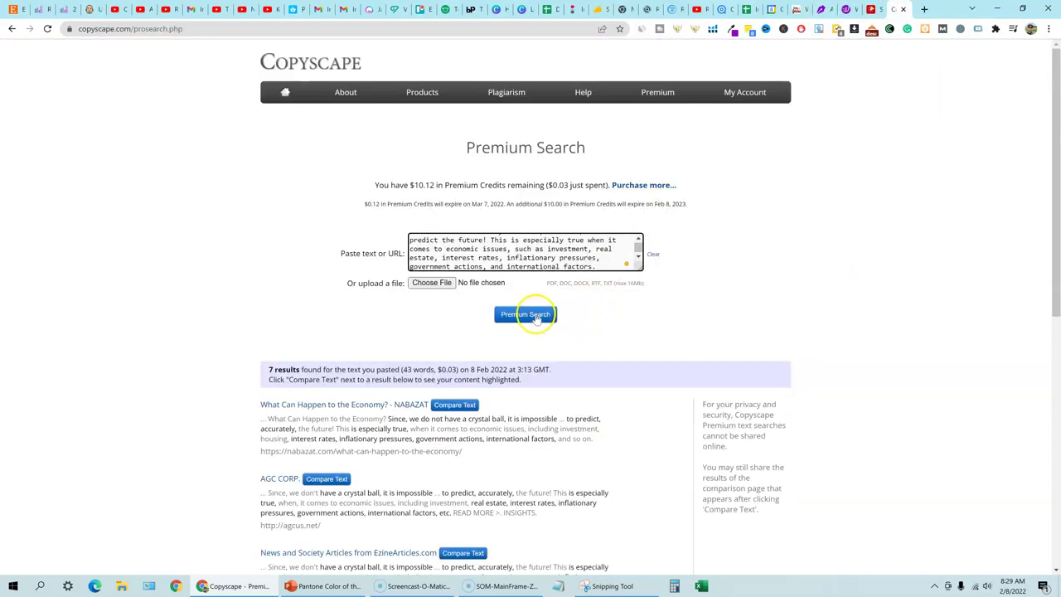
pyautogui.click(538, 314)
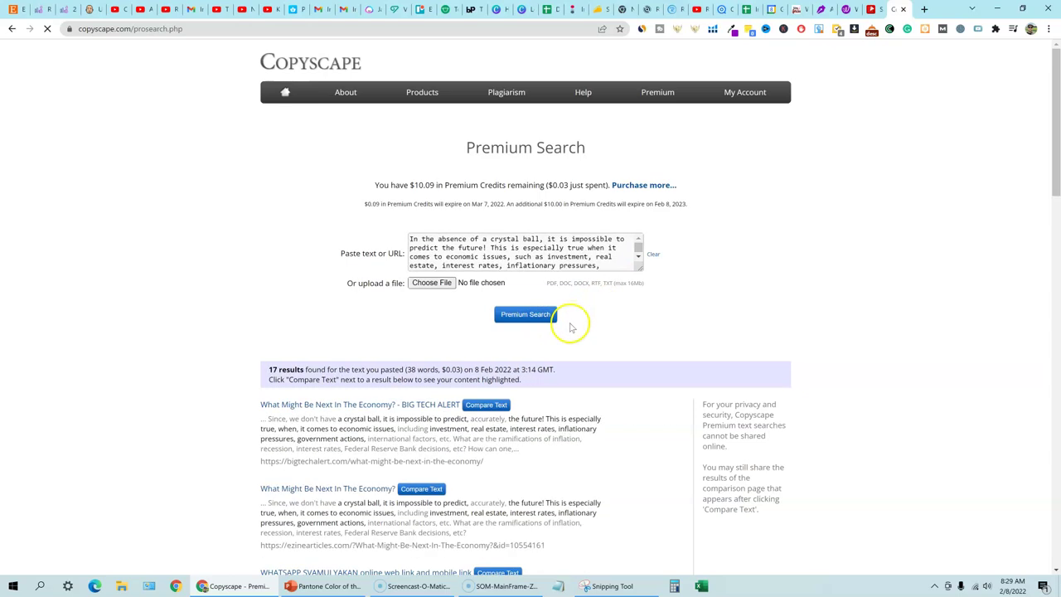
# Review the Copyscape matches found for the first Wordtune suggestion.
pyautogui.moveTo(266, 369); pyautogui.dragTo(561, 374)
pyautogui.click(278, 362)
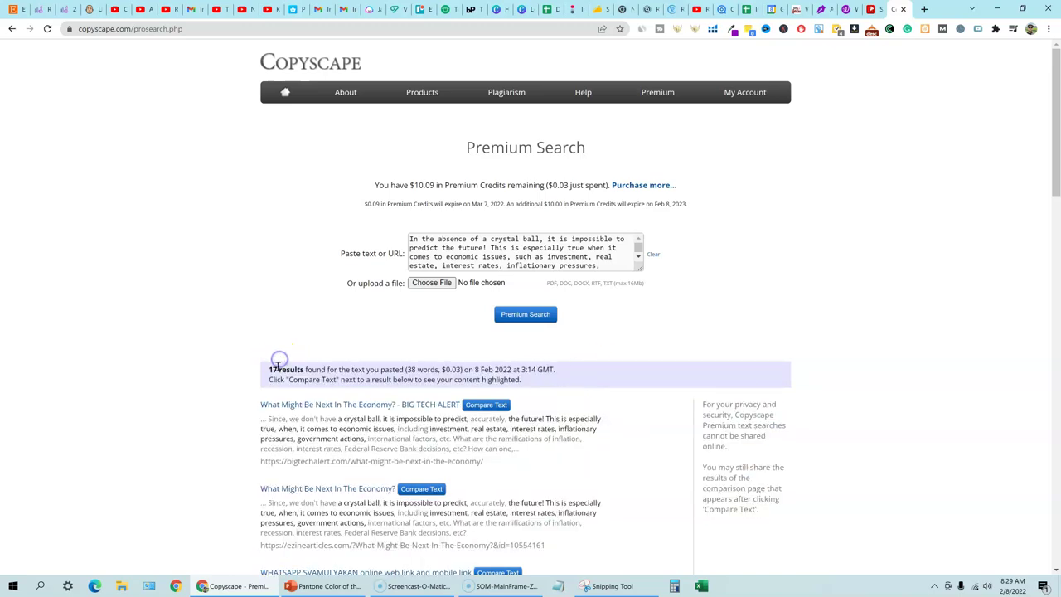
pyautogui.moveTo(269, 367); pyautogui.dragTo(546, 400)
pyautogui.scroll(-3, 547, 398)
pyautogui.scroll(-1, 546, 400)
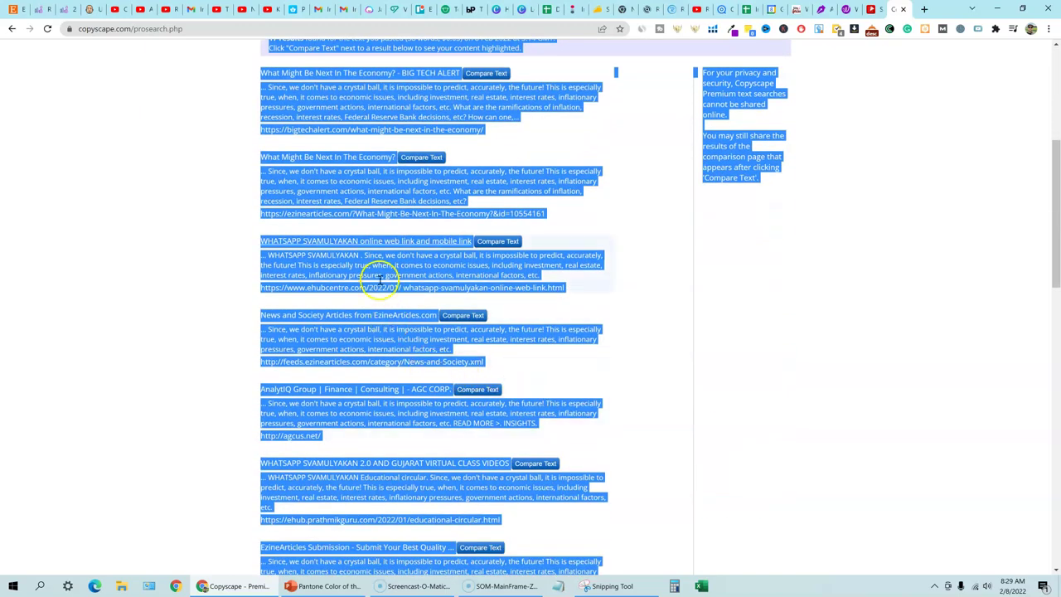
pyautogui.scroll(-4, 464, 290)
pyautogui.scroll(8, 473, 323)
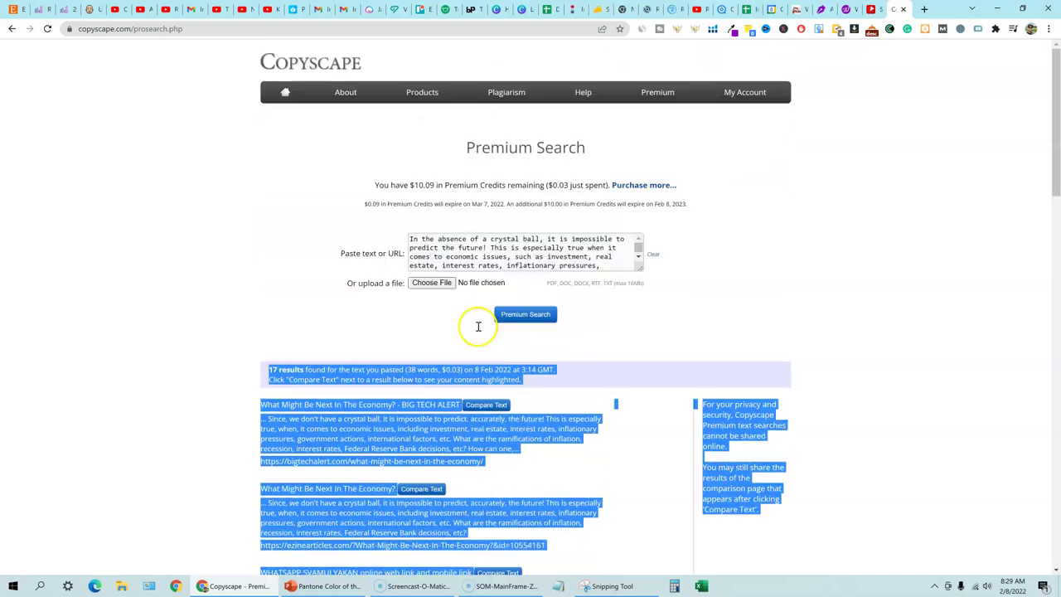
pyautogui.click(721, 282)
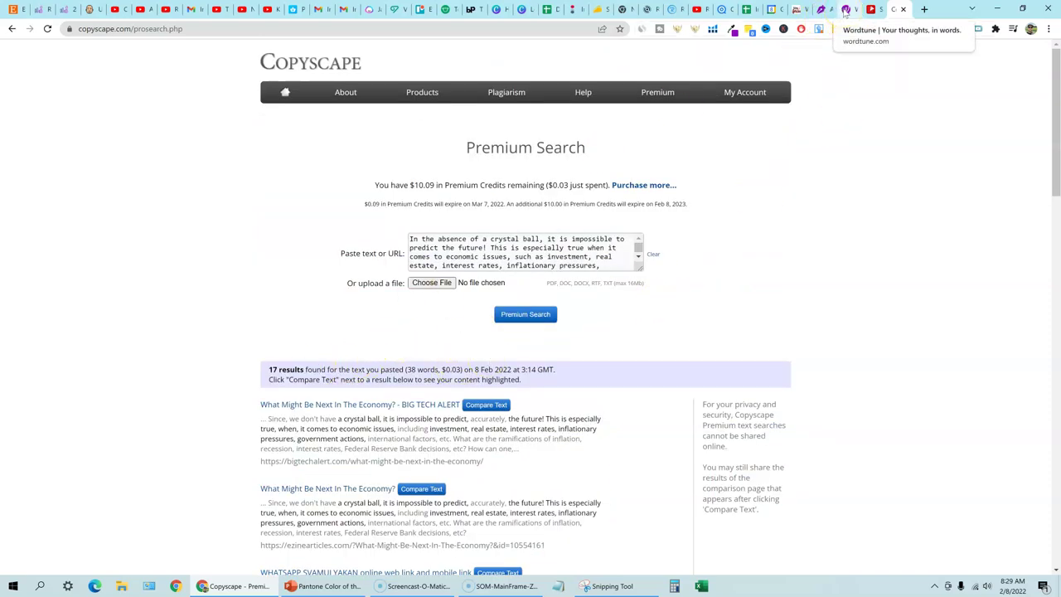
# Replace the Copyscape search text with SpinRewriter's generated unique article and run the Premium Search.
pyautogui.click(870, 9)
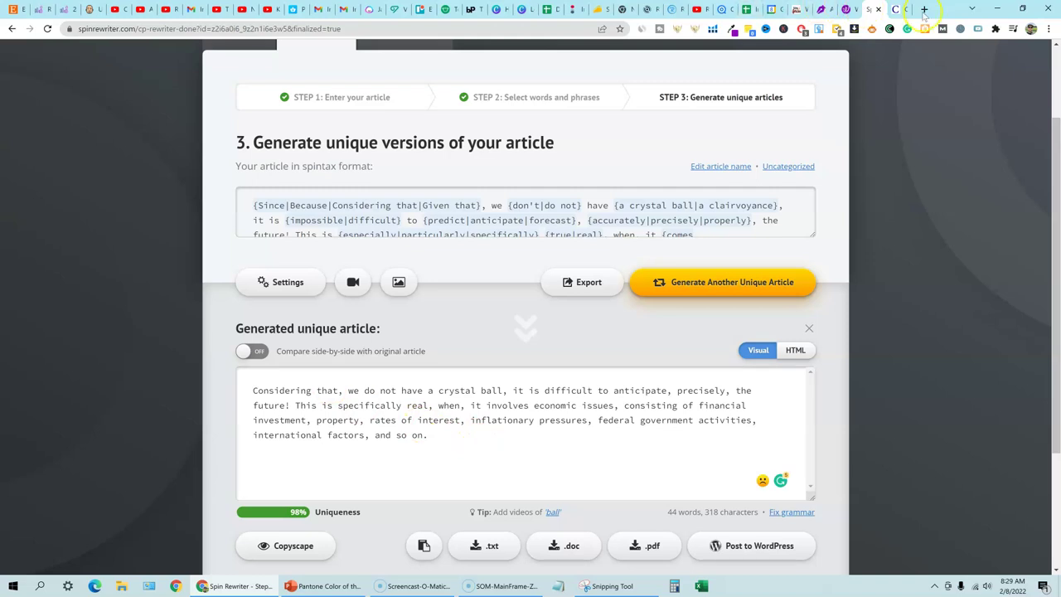
pyautogui.click(897, 9)
pyautogui.click(565, 241)
pyautogui.hotkey('ctrl', 'a')
pyautogui.press('Delete')
pyautogui.hotkey('ctrl', 'v')
pyautogui.click(543, 315)
# Reread SpinRewriter's generated article and compare it with the Chugzi rewrite and the Copyscape result.
pyautogui.moveTo(430, 444); pyautogui.dragTo(229, 388)
pyautogui.click(495, 442)
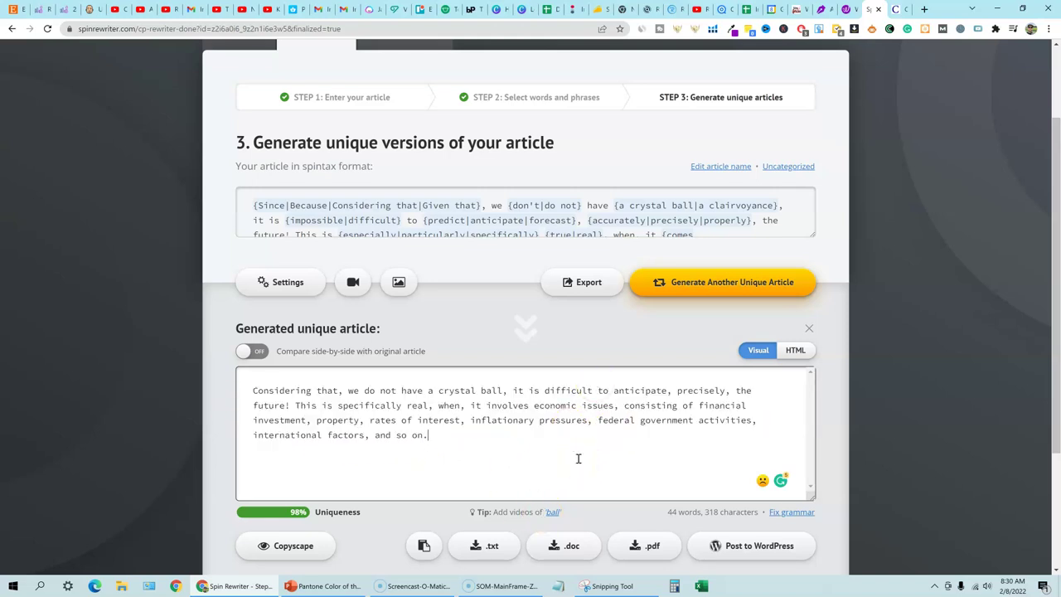
pyautogui.scroll(-2, 705, 415)
pyautogui.scroll(4, 701, 407)
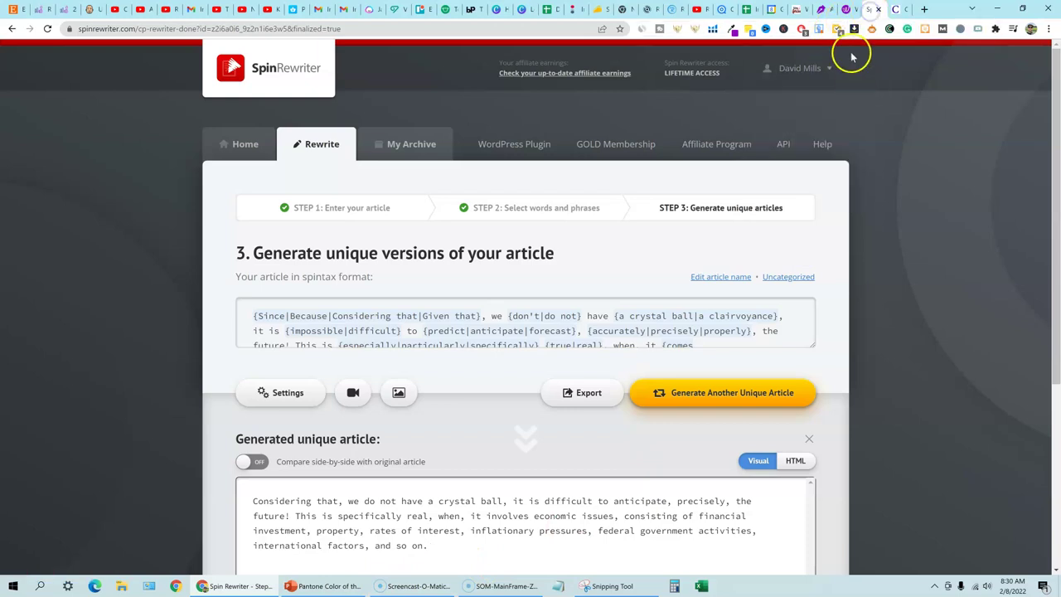
pyautogui.click(822, 9)
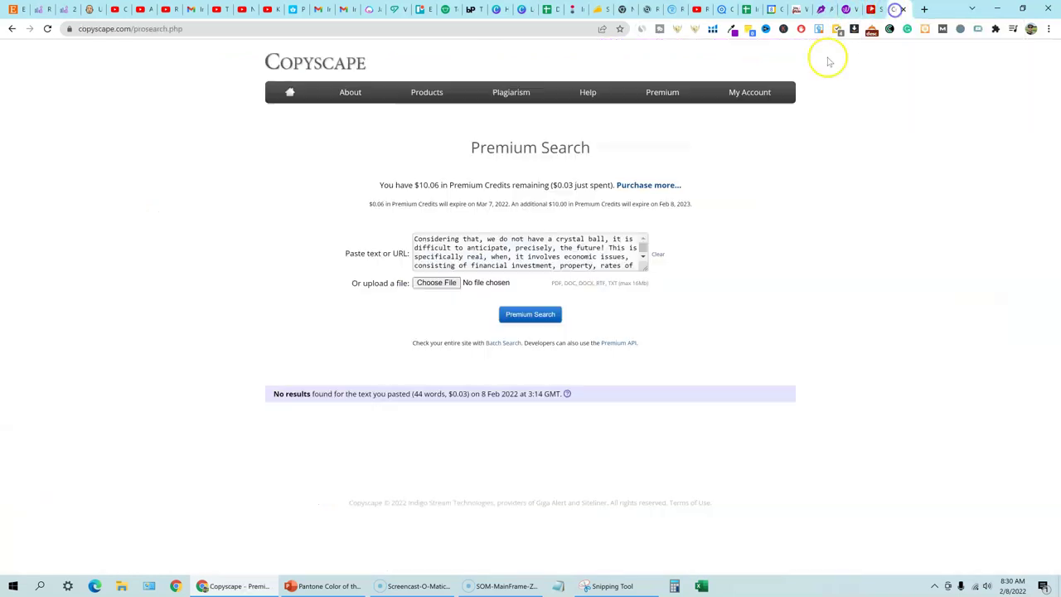
pyautogui.click(895, 9)
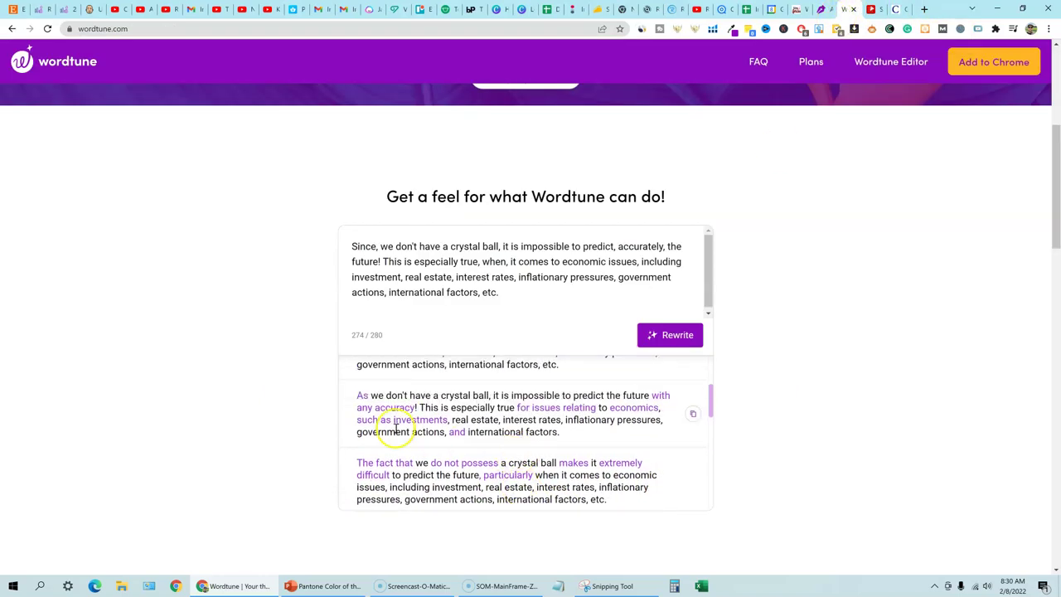
# Look through Wordtune's other suggestions and copy the one beginning "As we don't have a crystal ball".
pyautogui.scroll(-3, 585, 434)
pyautogui.scroll(2, 590, 437)
pyautogui.scroll(1, 531, 422)
pyautogui.scroll(1, 493, 418)
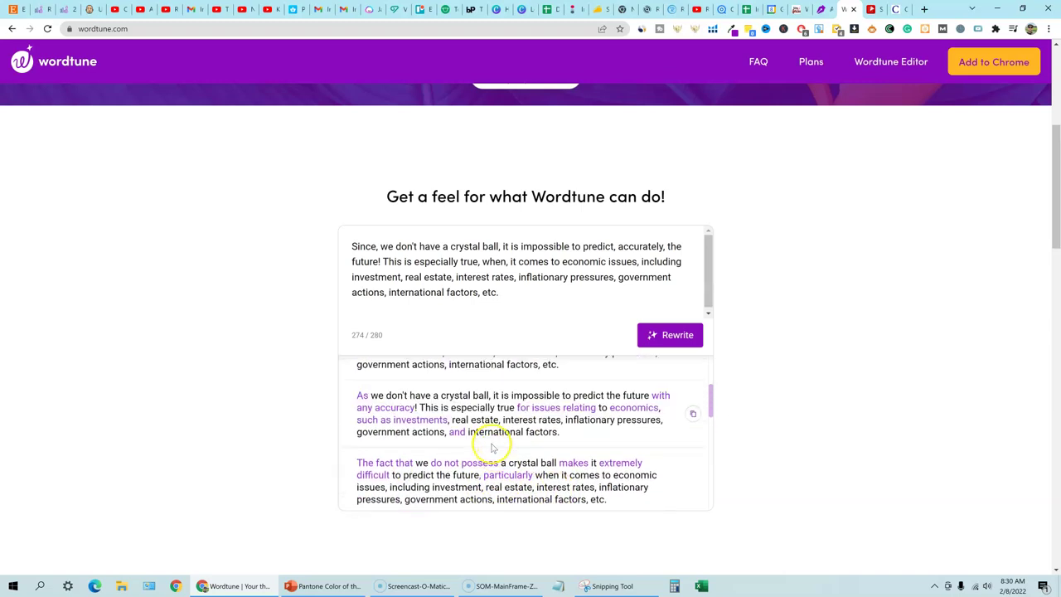
pyautogui.scroll(-1, 485, 425)
pyautogui.scroll(1, 569, 421)
pyautogui.click(693, 413)
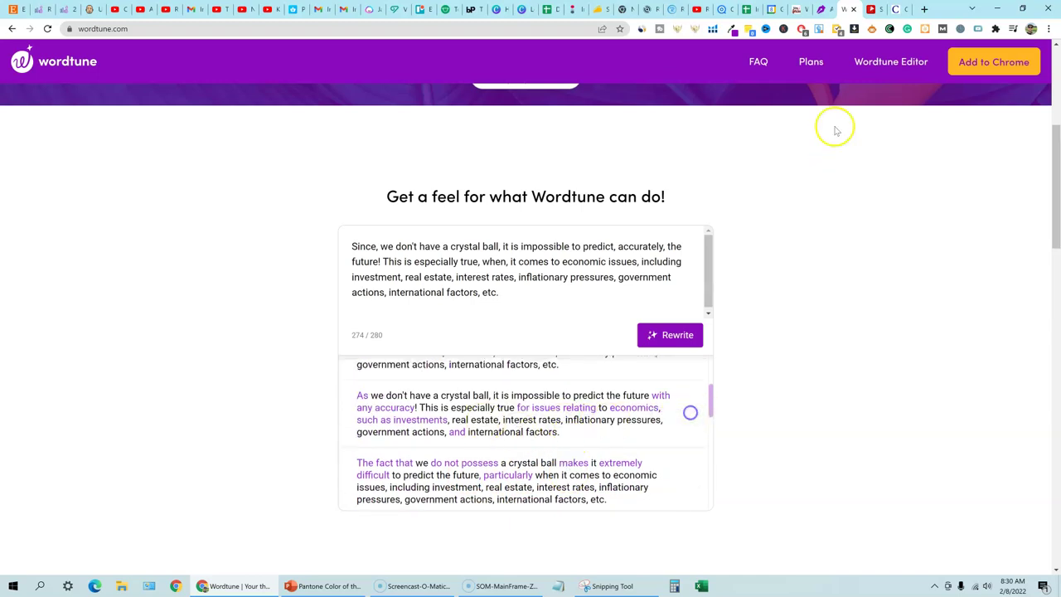
# Replace the Copyscape search text with the copied Wordtune suggestion and run the Premium Search.
pyautogui.click(895, 10)
pyautogui.click(588, 239)
pyautogui.hotkey('ctrl', 'a')
pyautogui.press('Delete')
pyautogui.hotkey('ctrl', 'v')
pyautogui.click(541, 316)
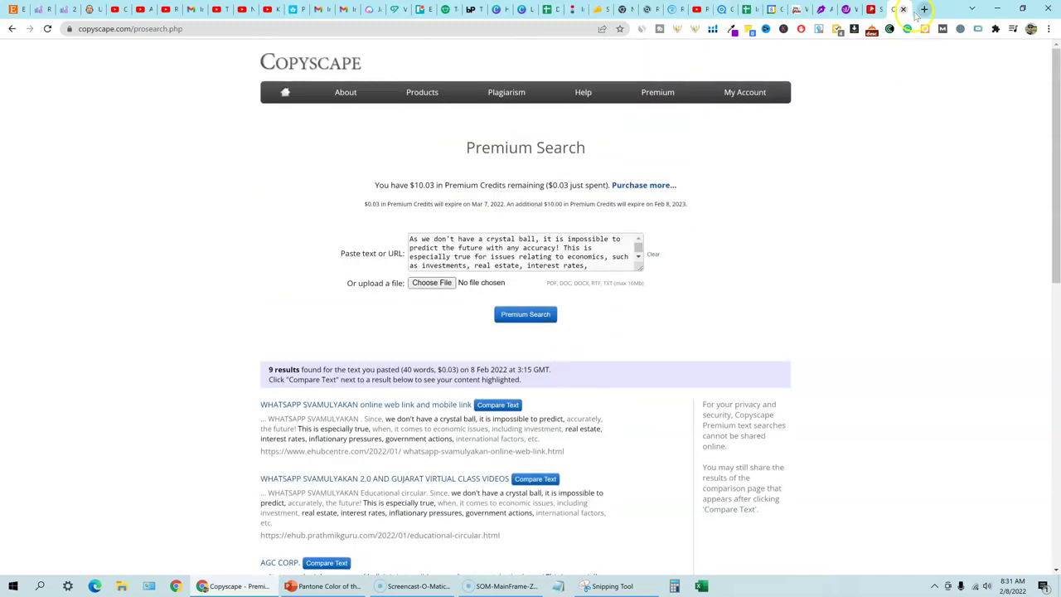
# Revisit the Chugzi page and look over Wordtune's homepage, from the introduction to the user testimonials.
pyautogui.click(823, 9)
pyautogui.click(847, 9)
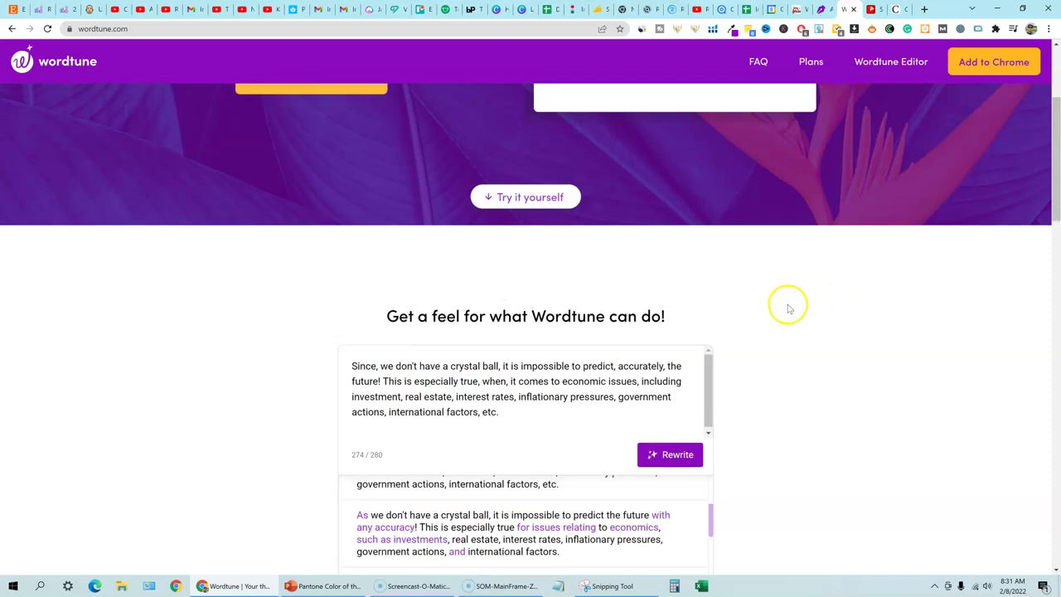
pyautogui.scroll(3, 789, 308)
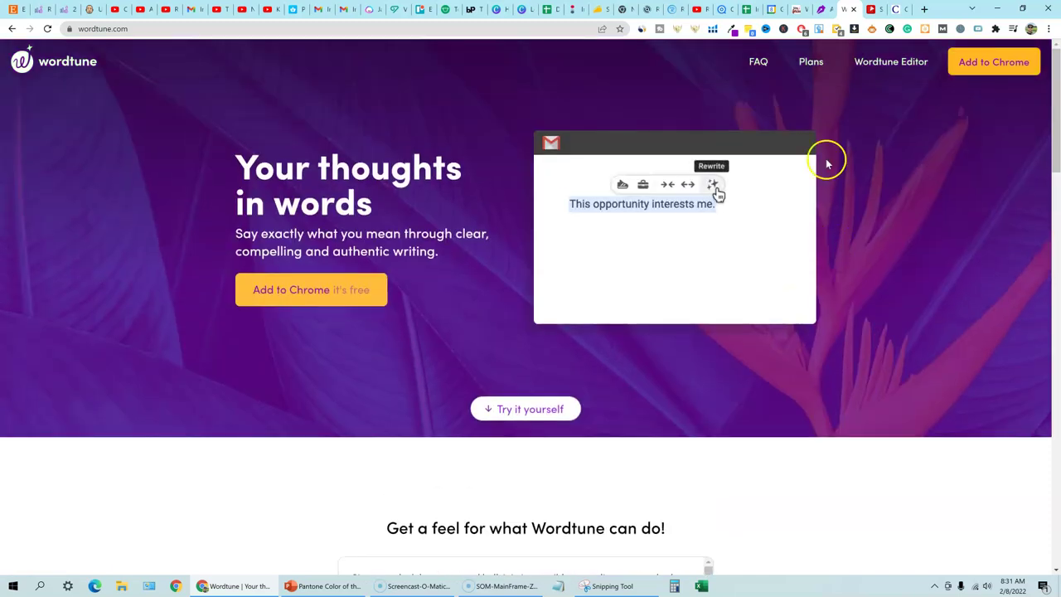
pyautogui.scroll(-10, 779, 340)
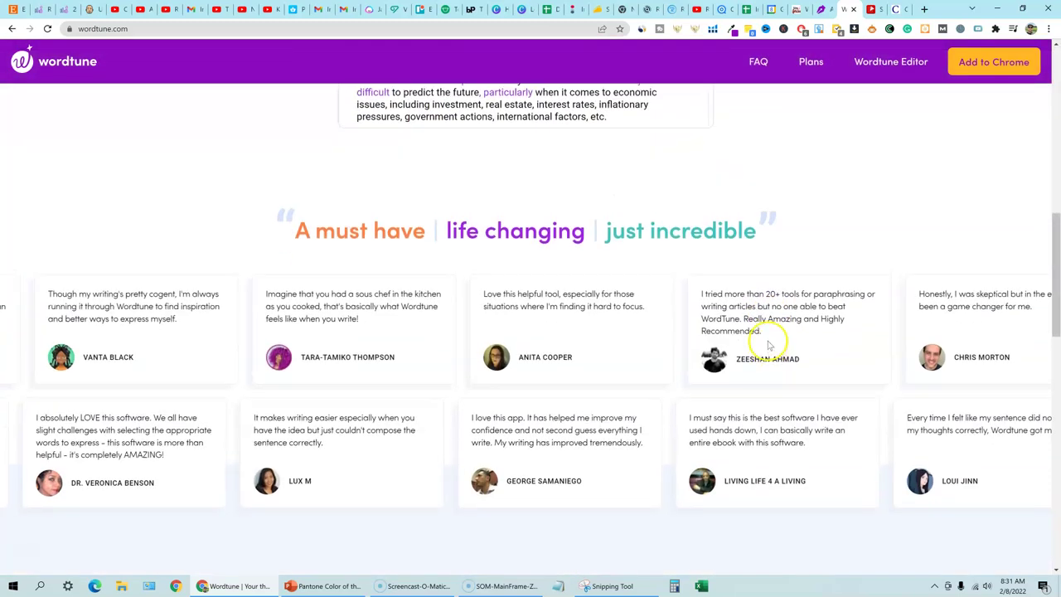
pyautogui.scroll(4, 663, 343)
pyautogui.scroll(-2, 658, 339)
pyautogui.scroll(4, 746, 320)
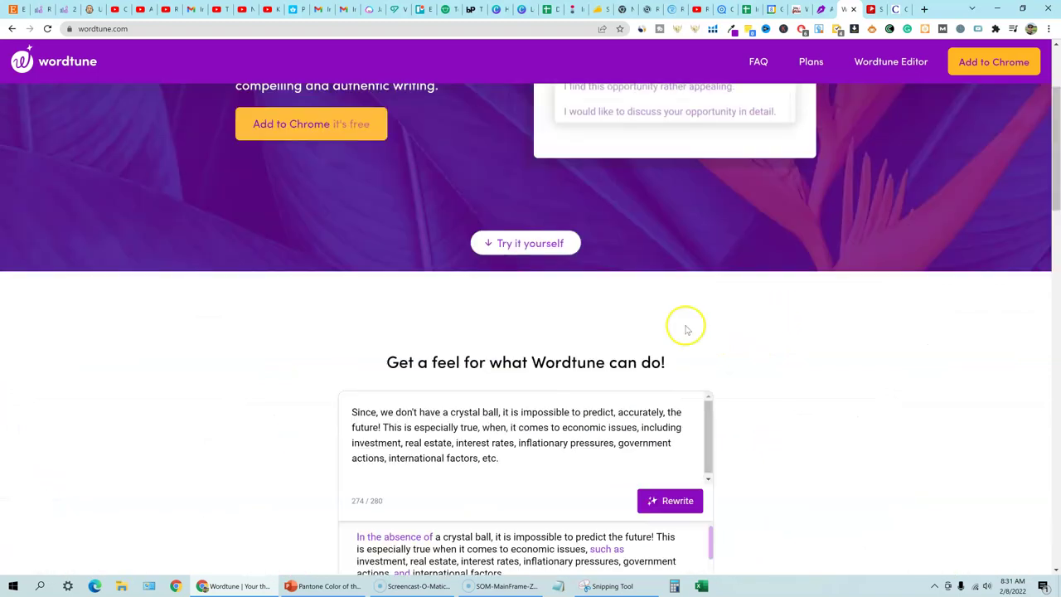
pyautogui.scroll(-2, 753, 434)
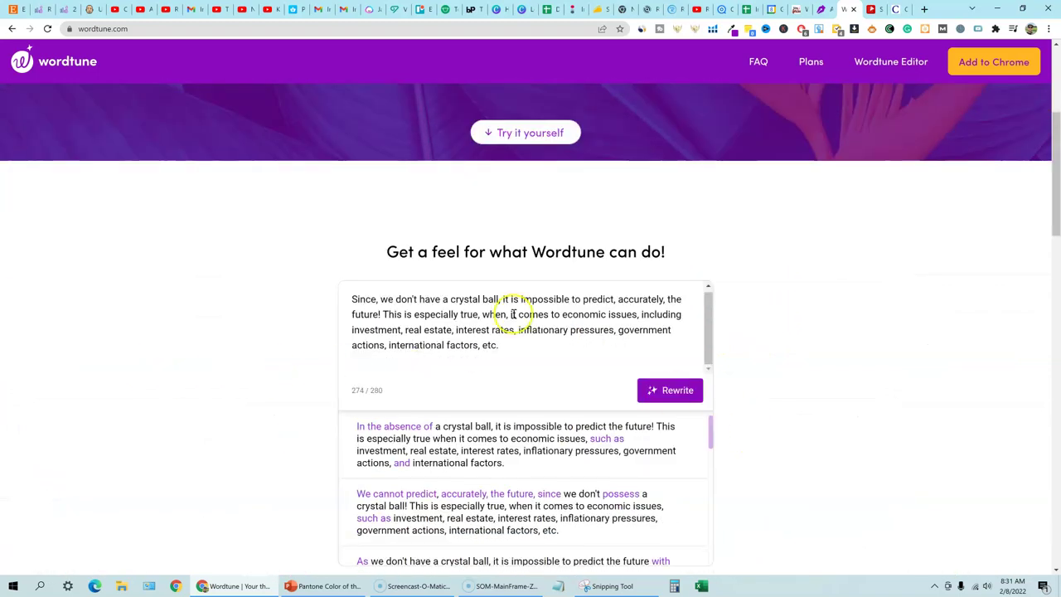
# In the source economy article, count the words and characters of item 1 from "Interest rates" through "low mortgage rates.".
pyautogui.click(797, 9)
pyautogui.scroll(-1, 464, 352)
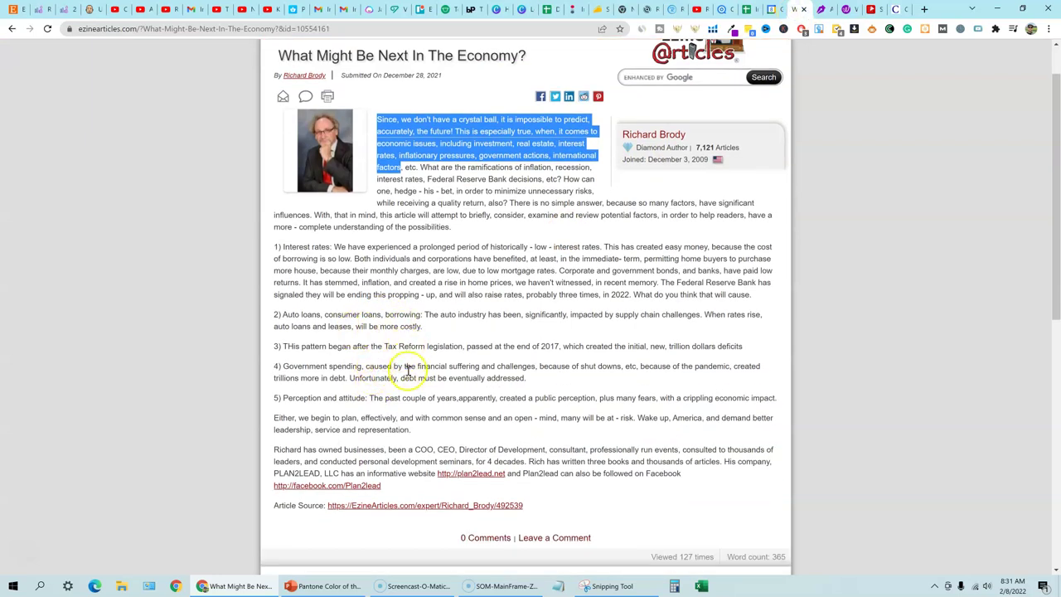
pyautogui.click(282, 246)
pyautogui.moveTo(315, 246); pyautogui.dragTo(560, 271)
pyautogui.rightClick(522, 271)
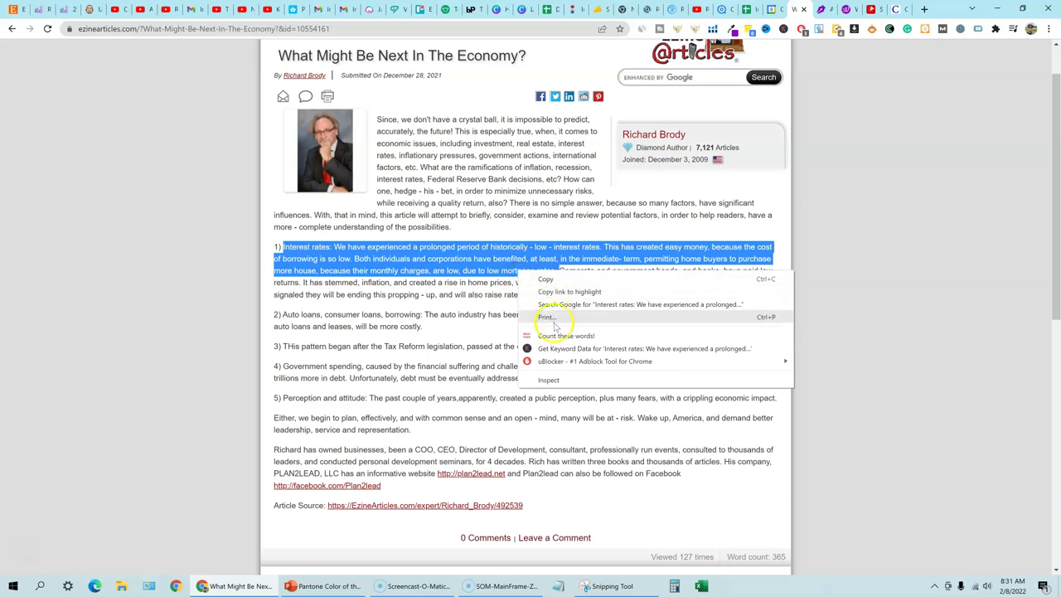
pyautogui.click(553, 331)
pyautogui.click(629, 286)
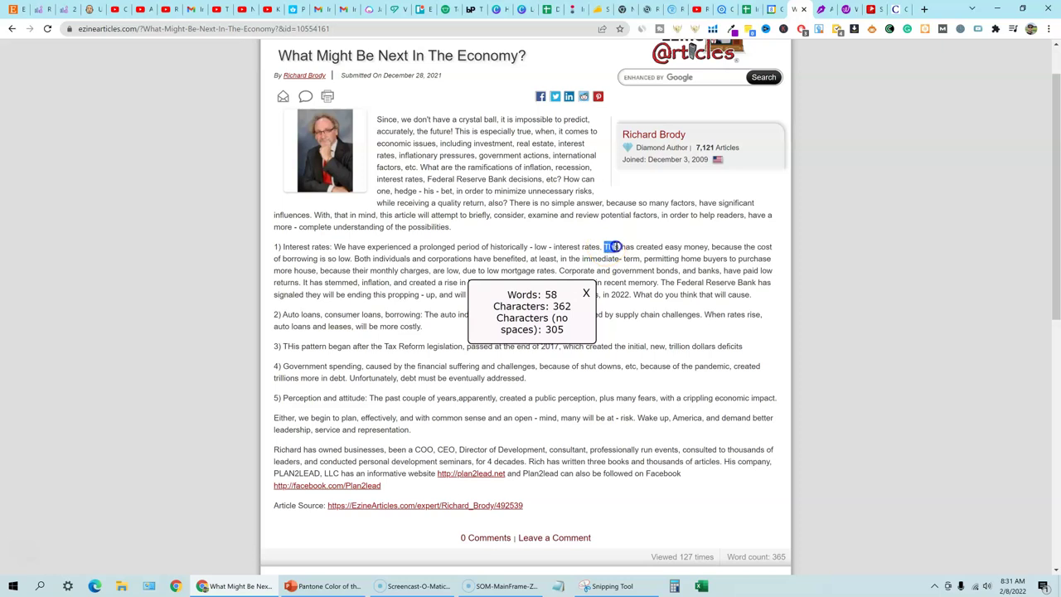
# Count and copy the shorter passage from "This has created easy money" through "due to low mortgage rates.".
pyautogui.moveTo(615, 246); pyautogui.dragTo(556, 271)
pyautogui.rightClick(631, 257)
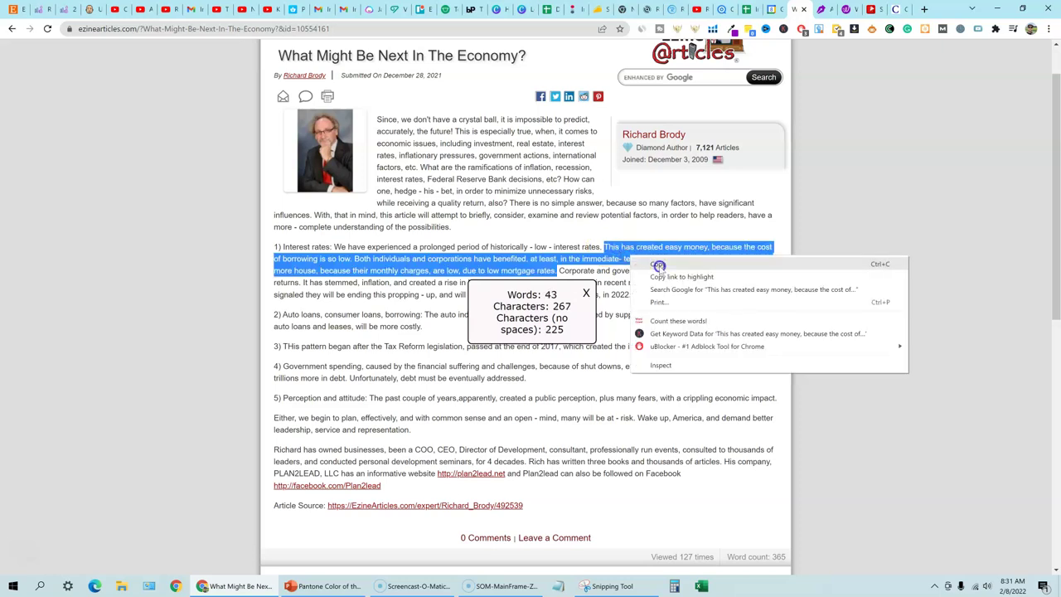
pyautogui.click(658, 264)
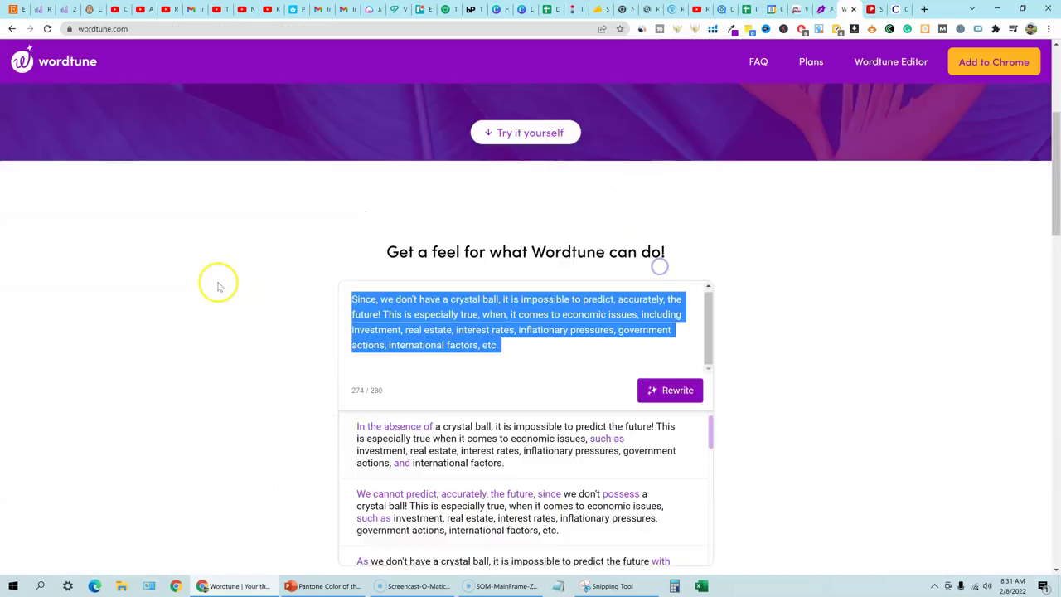
# Replace Wordtune's sample text with the copied easy-money passage, trim the extra ending and rewrite it.
pyautogui.press('Delete')
pyautogui.hotkey('ctrl', 'v')
pyautogui.press('BackSpace')
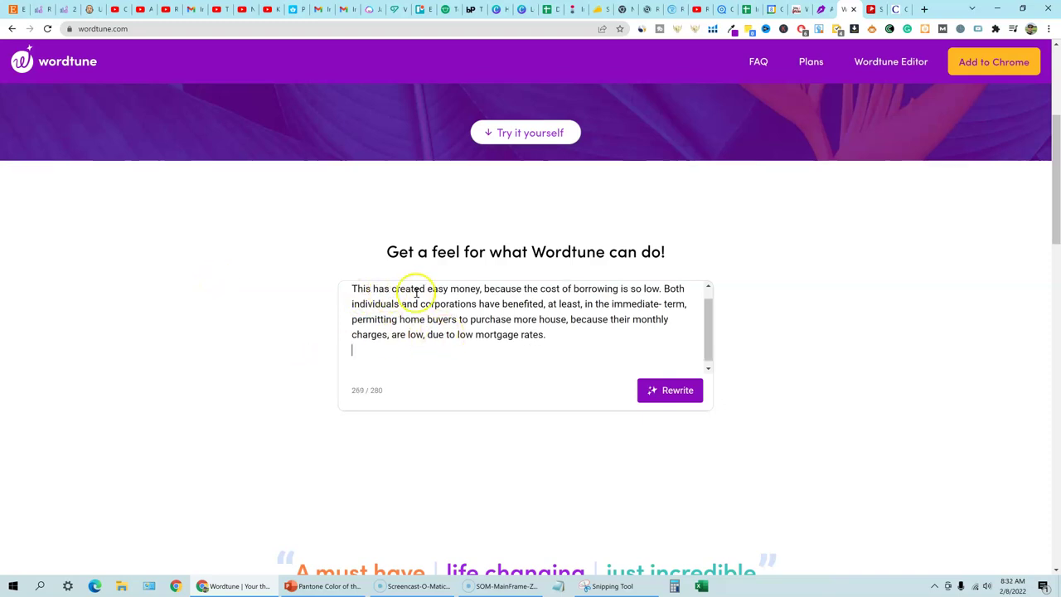
pyautogui.click(673, 396)
# Clear Chugzi's previous text, paste in the easy-money passage and rephrase it.
pyautogui.click(820, 9)
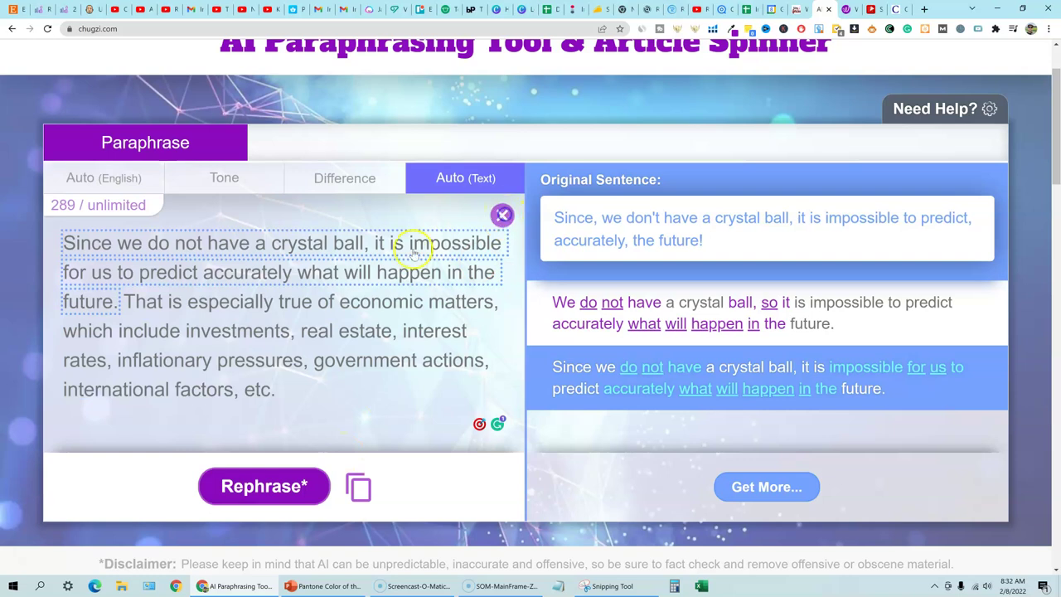
pyautogui.click(501, 216)
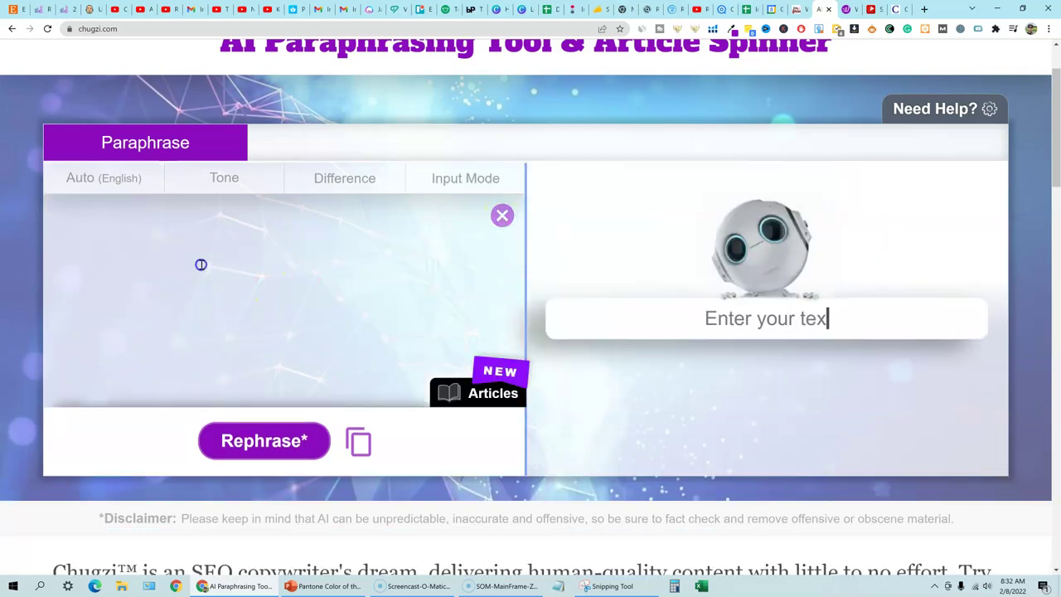
pyautogui.hotkey('ctrl', 'v')
pyautogui.click(240, 513)
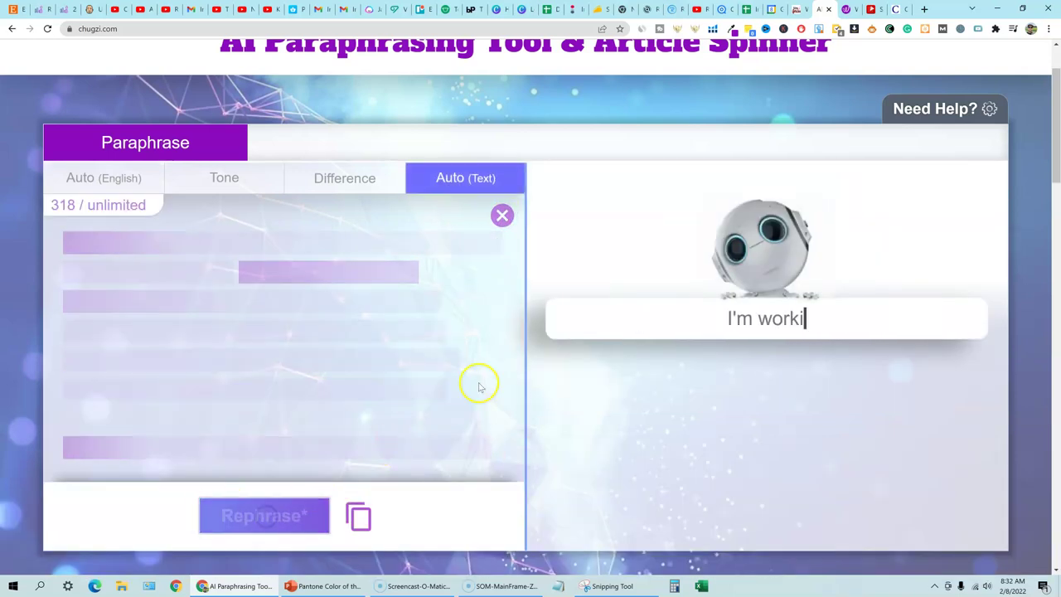
# Start a new rewrite in SpinRewriter, paste in the easy-money passage and delete the extra text below it.
pyautogui.click(871, 9)
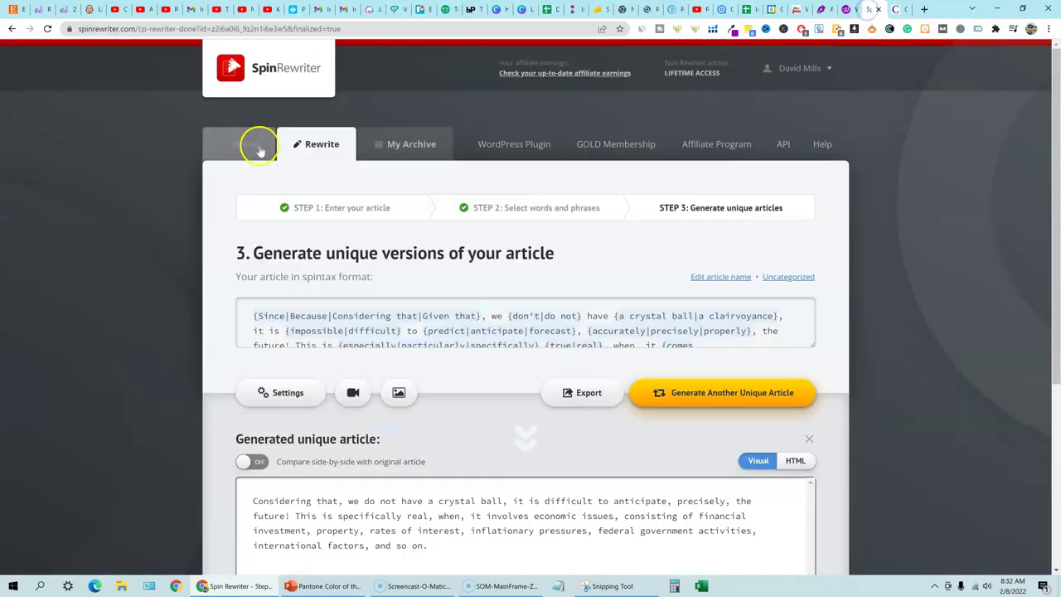
pyautogui.click(315, 144)
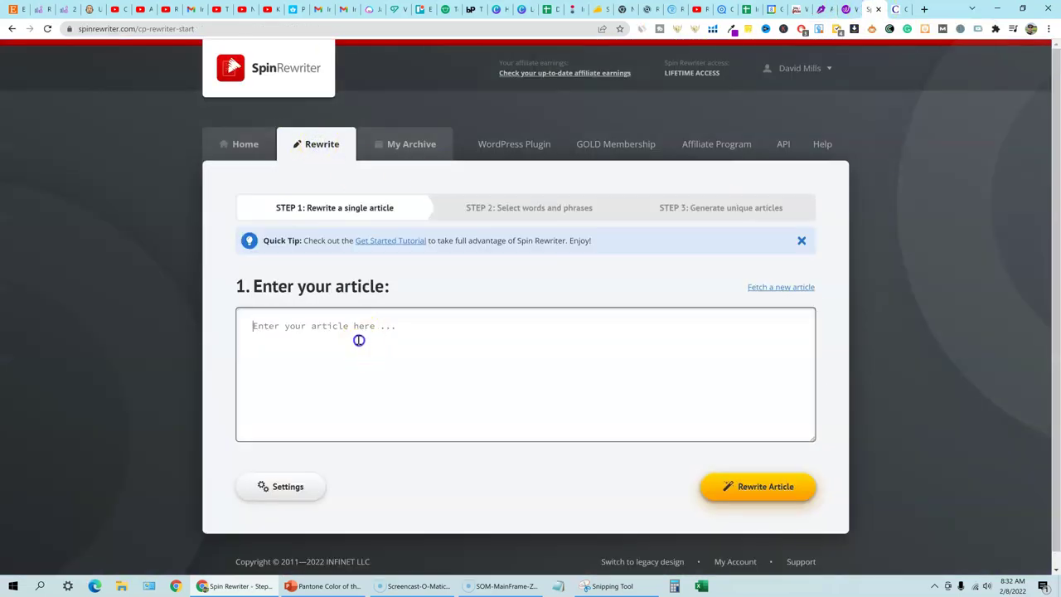
pyautogui.hotkey('ctrl', 'v')
pyautogui.moveTo(521, 393); pyautogui.dragTo(202, 377)
pyautogui.press('BackSpace')
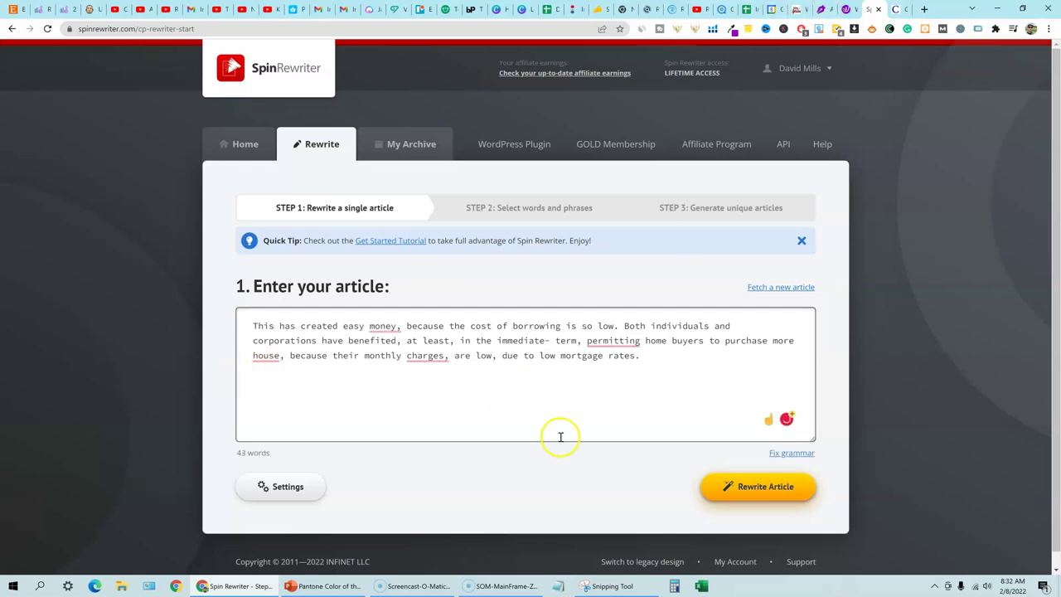
# Rewrite the easy-money passage in SpinRewriter with automatic synonyms, finalize it and generate a unique article.
pyautogui.click(769, 489)
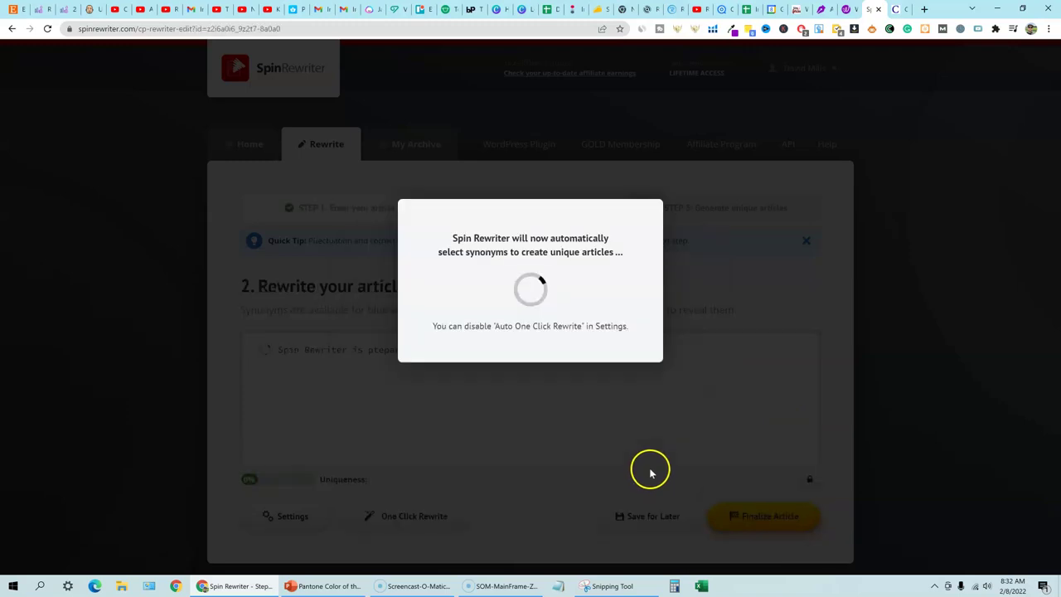
pyautogui.scroll(-1, 657, 472)
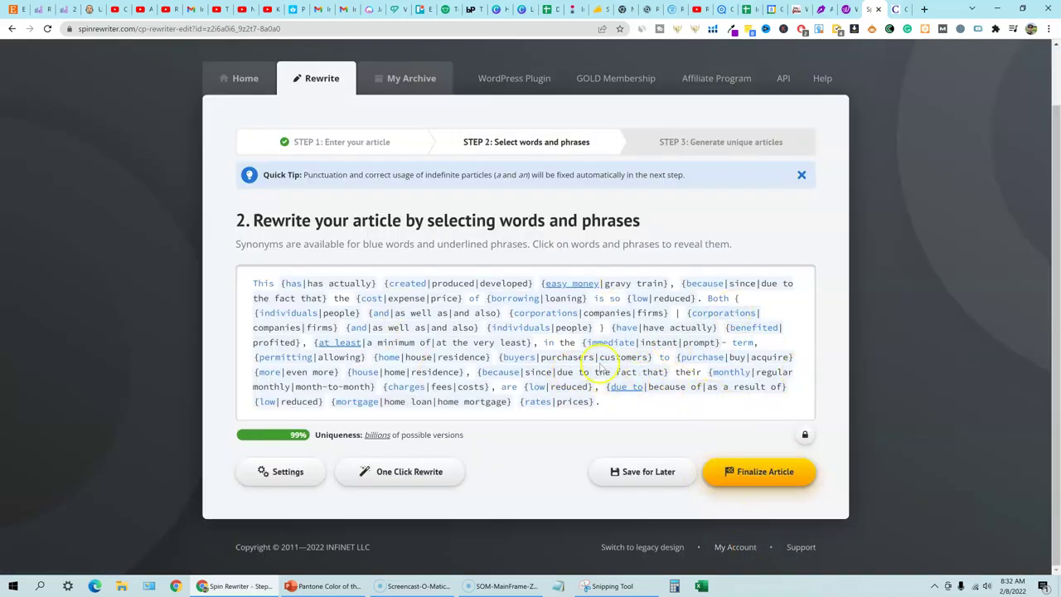
pyautogui.click(752, 469)
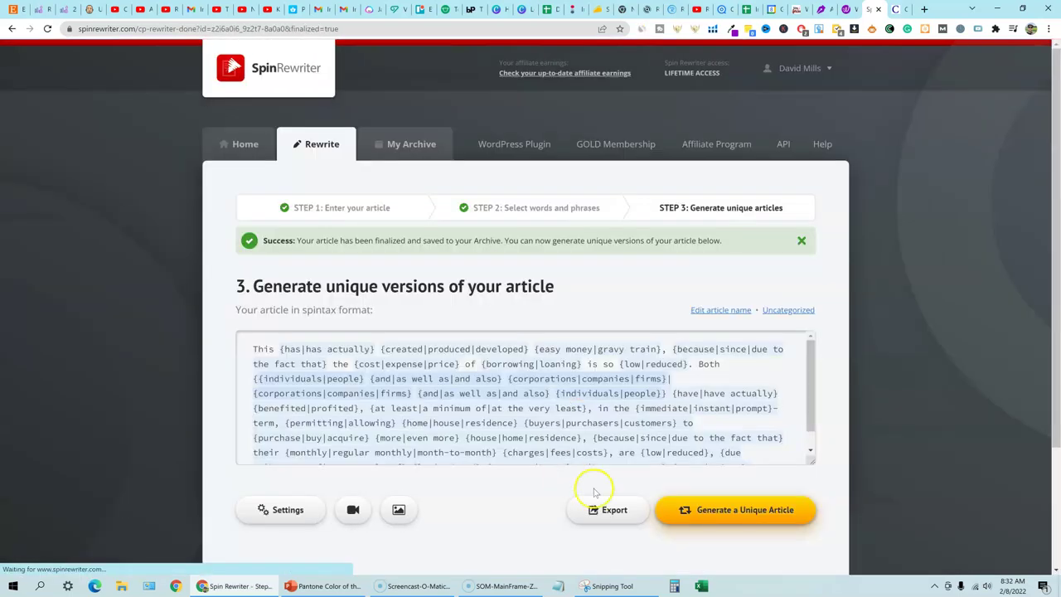
pyautogui.click(706, 507)
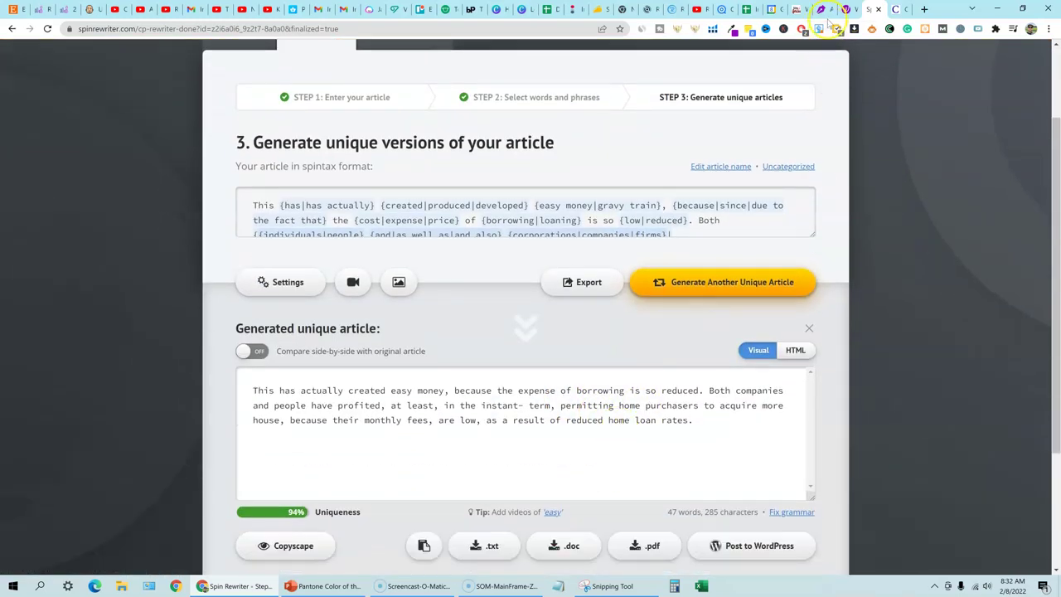
# Switch to Chugzi and delete the article source line and URL below the easy-money rewrite.
pyautogui.click(823, 10)
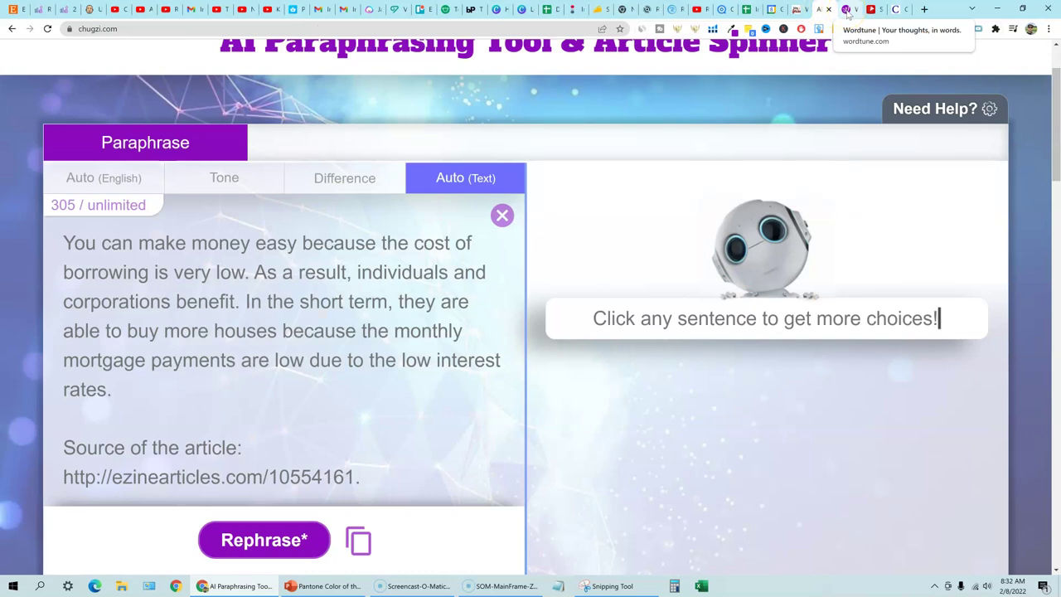
pyautogui.click(445, 349)
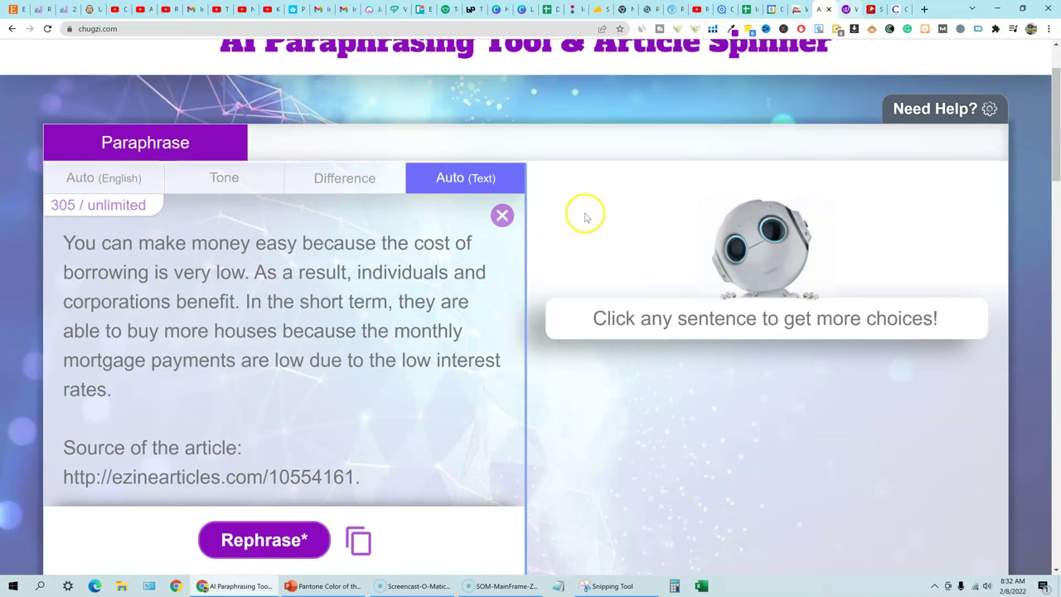
pyautogui.scroll(-1, 341, 378)
pyautogui.moveTo(377, 420); pyautogui.dragTo(45, 402)
pyautogui.press('BackSpace')
pyautogui.press('BackSpace')
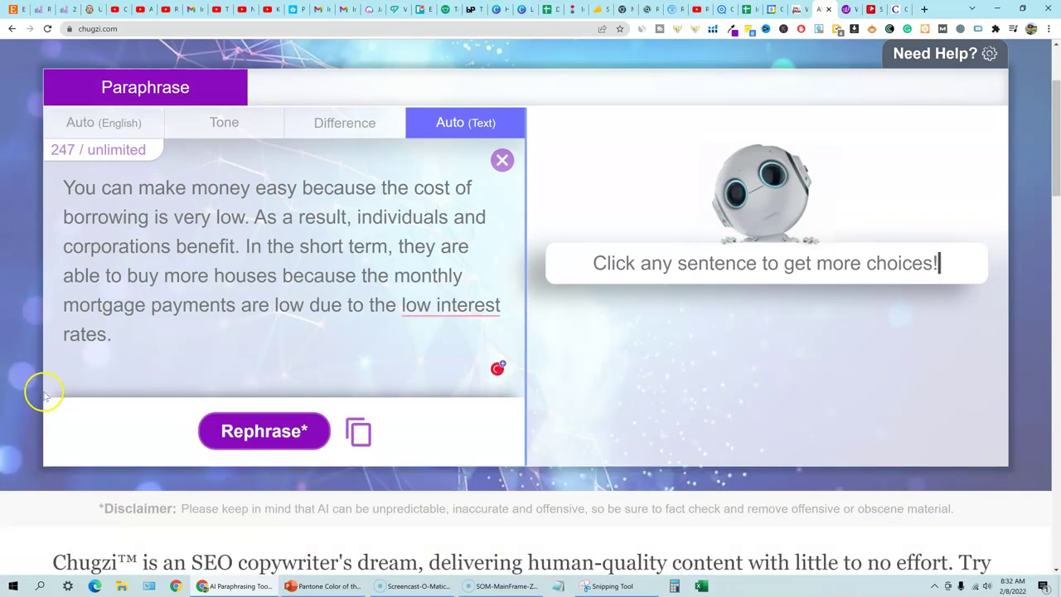
pyautogui.click(289, 439)
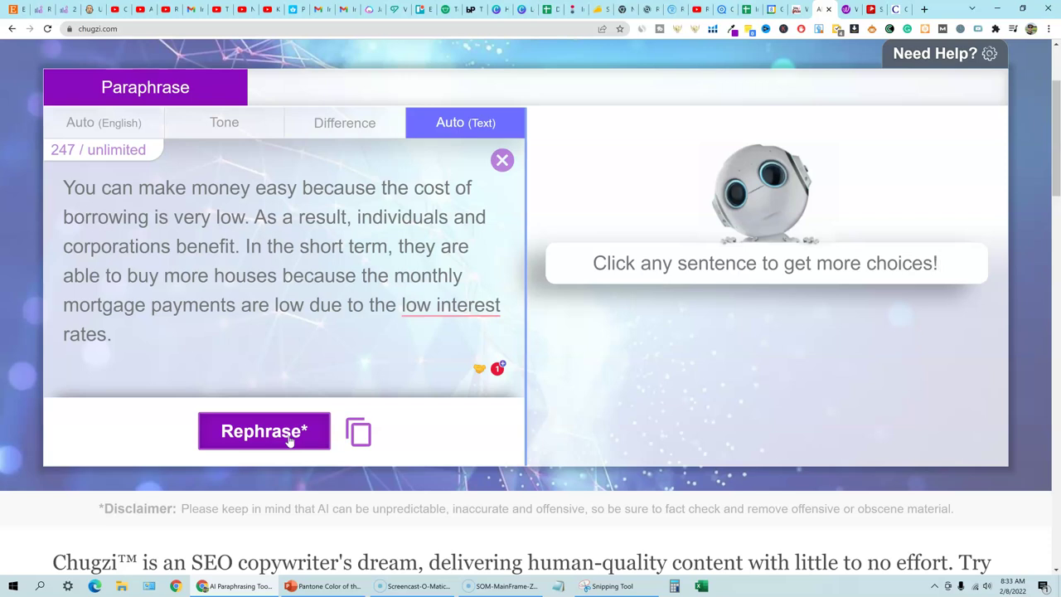
# Copy Chugzi's rewrite and try to check it with a premium search in Copyscape.
pyautogui.click(312, 374)
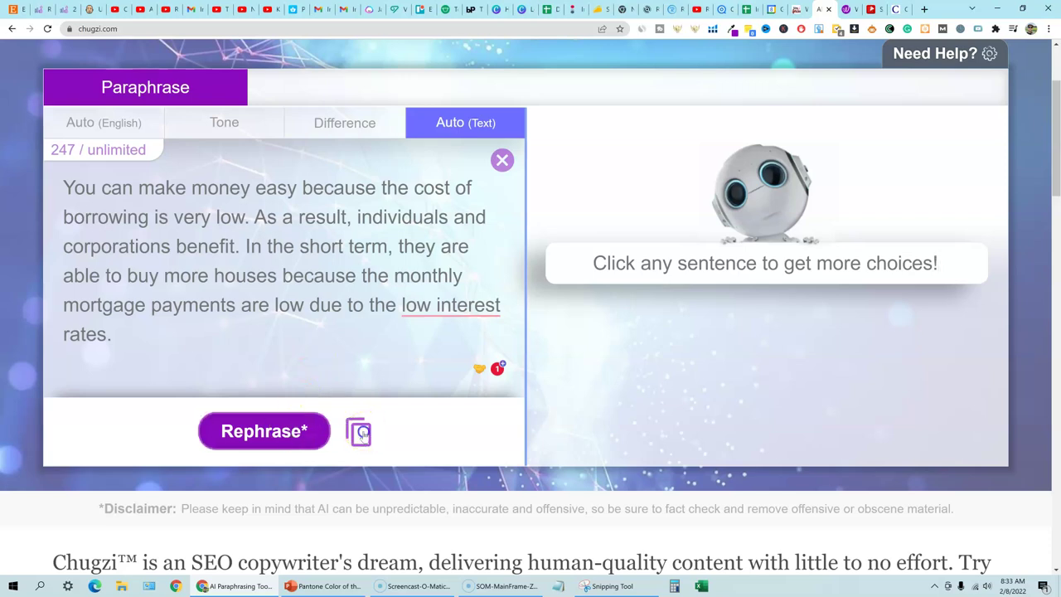
pyautogui.click(358, 431)
pyautogui.click(902, 10)
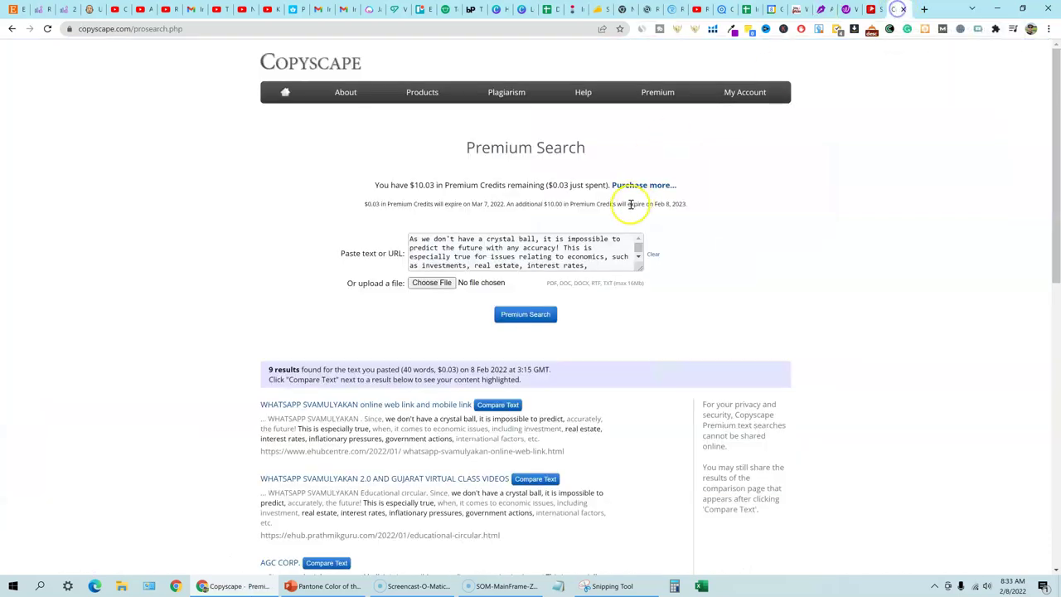
pyautogui.click(587, 254)
pyautogui.hotkey('ctrl', 'a')
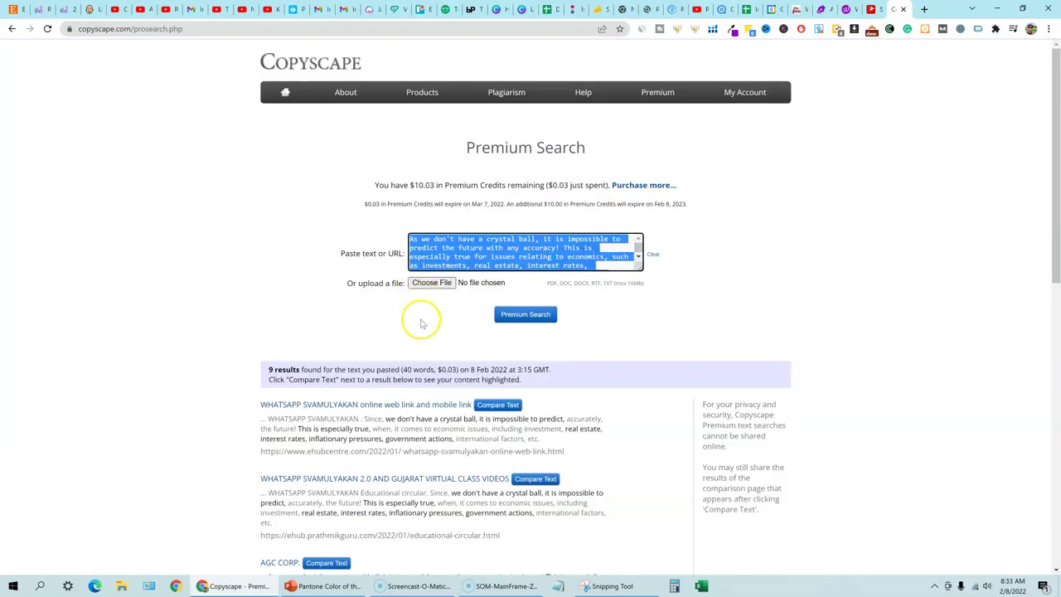
pyautogui.click(526, 314)
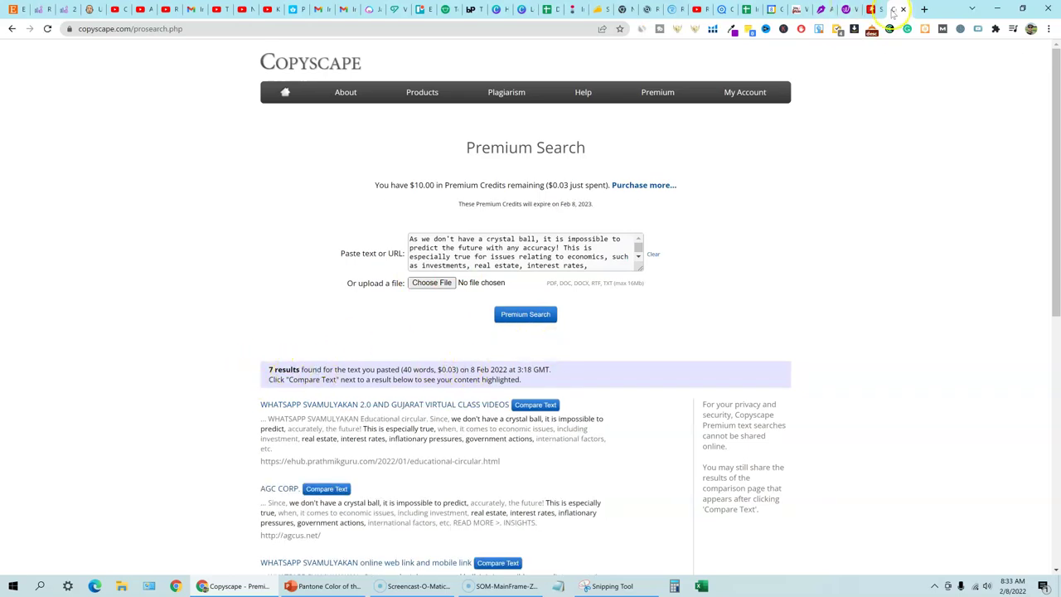
# In Chugzi, get another alternative for the second sentence, choose the "As a result, individuals and corporations benefit" version and copy the full rewrite.
pyautogui.click(823, 9)
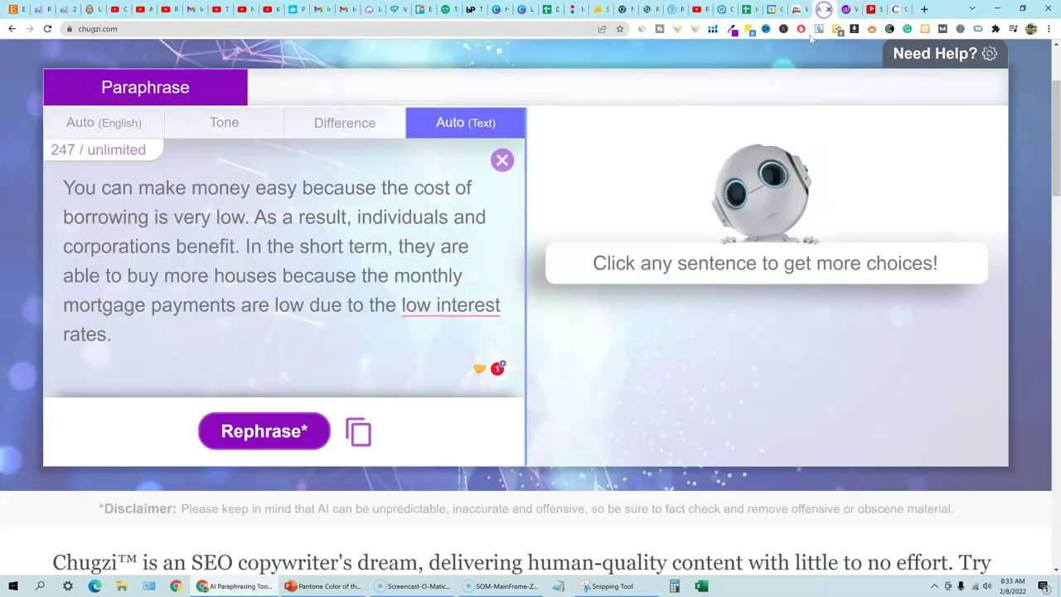
pyautogui.click(322, 219)
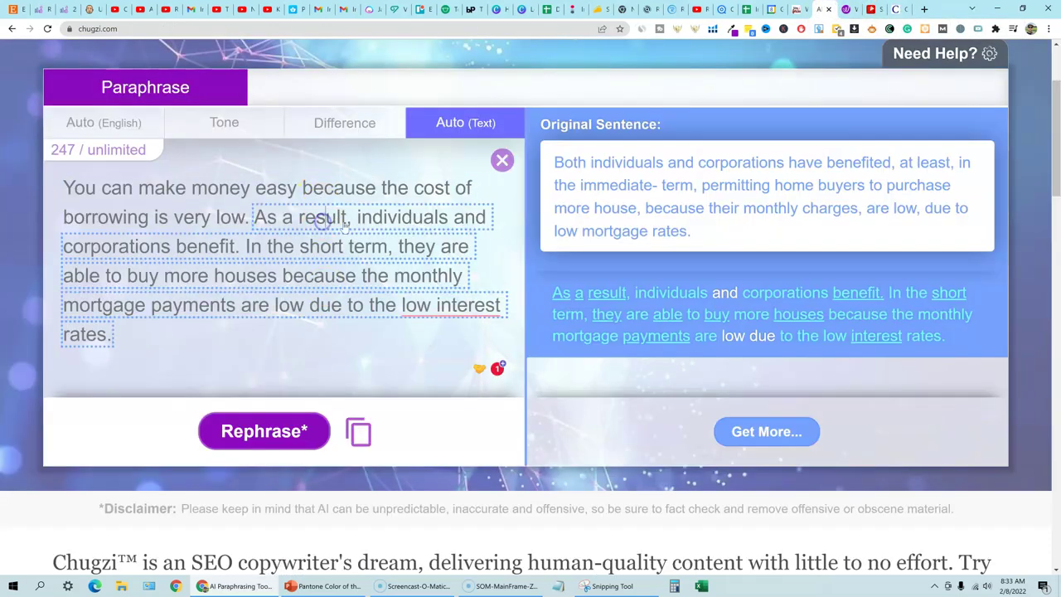
pyautogui.click(749, 434)
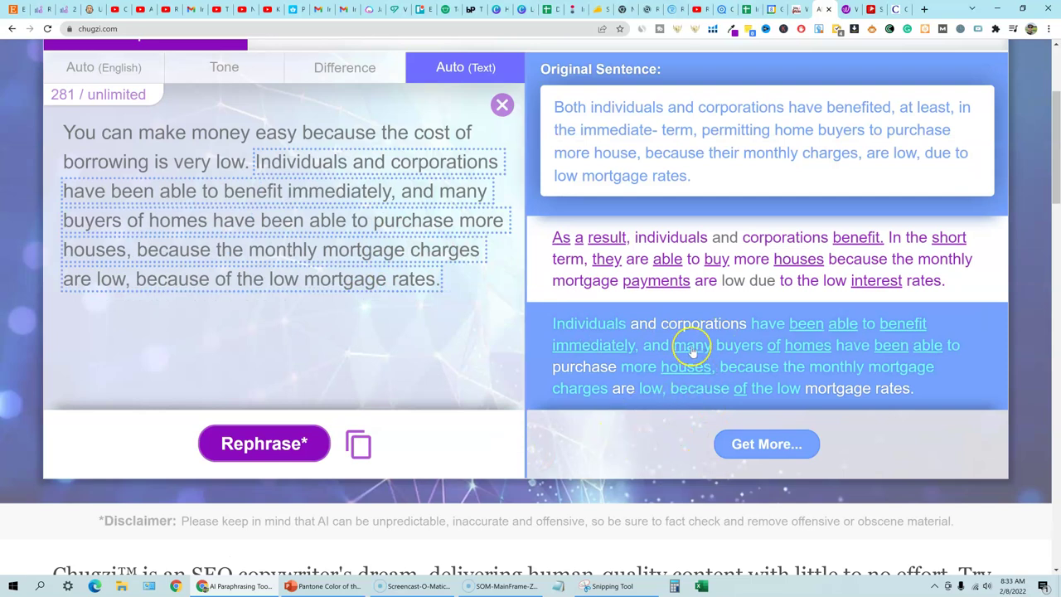
pyautogui.click(688, 240)
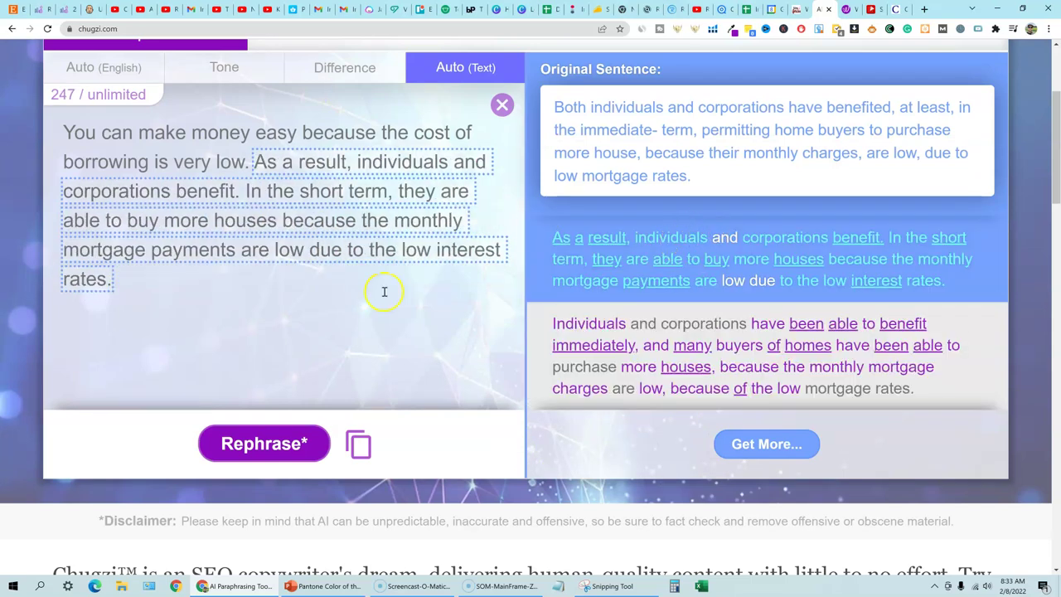
pyautogui.click(358, 443)
# Replace the previous text in Copyscape with the copied Chugzi rewrite, run a premium search and examine the result line.
pyautogui.click(893, 9)
pyautogui.click(569, 261)
pyautogui.hotkey('ctrl', 'a')
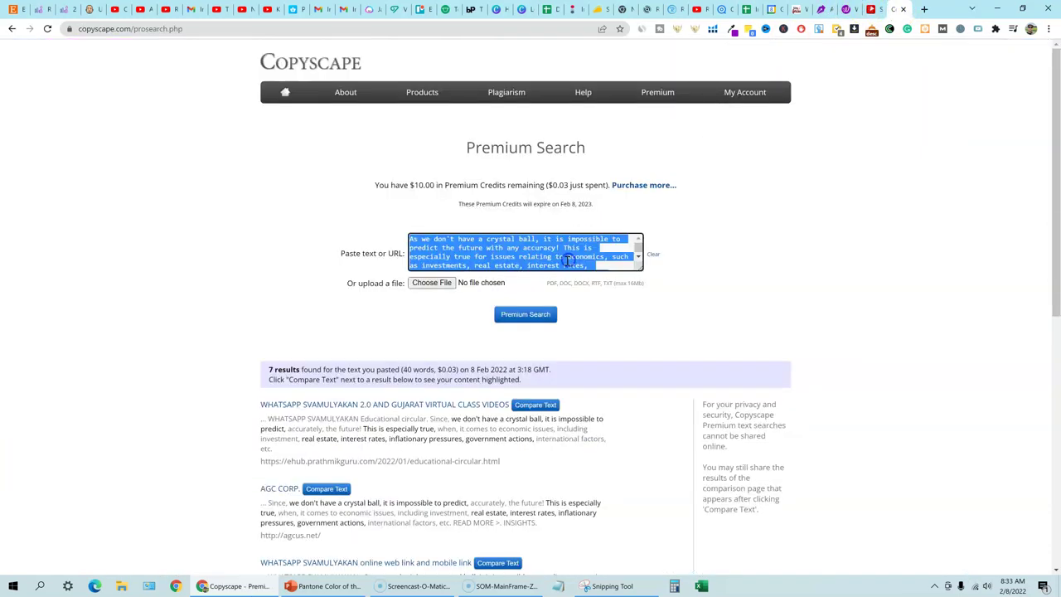
pyautogui.hotkey('ctrl', 'v')
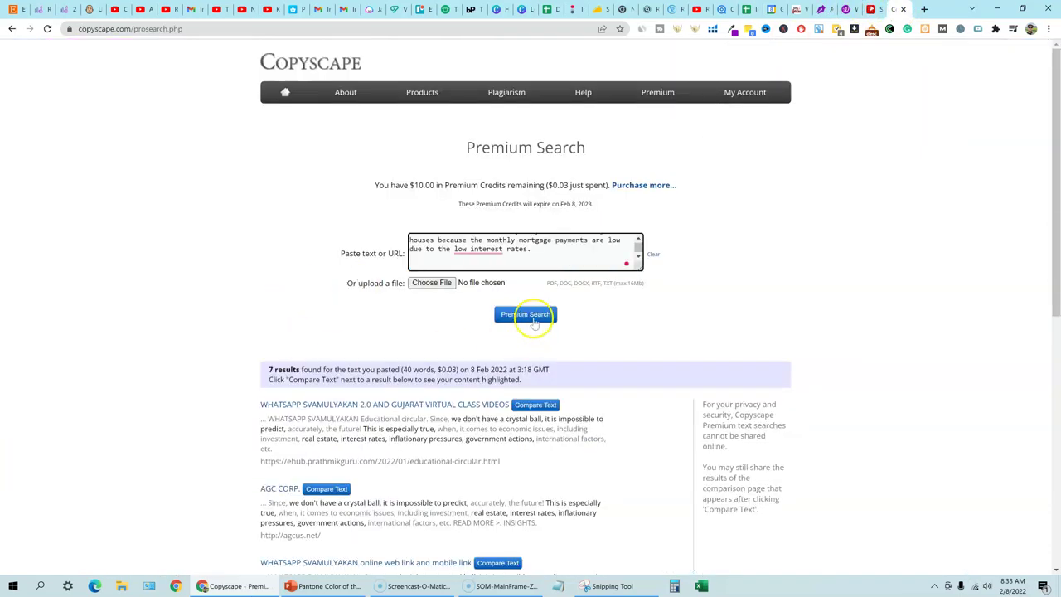
pyautogui.click(535, 315)
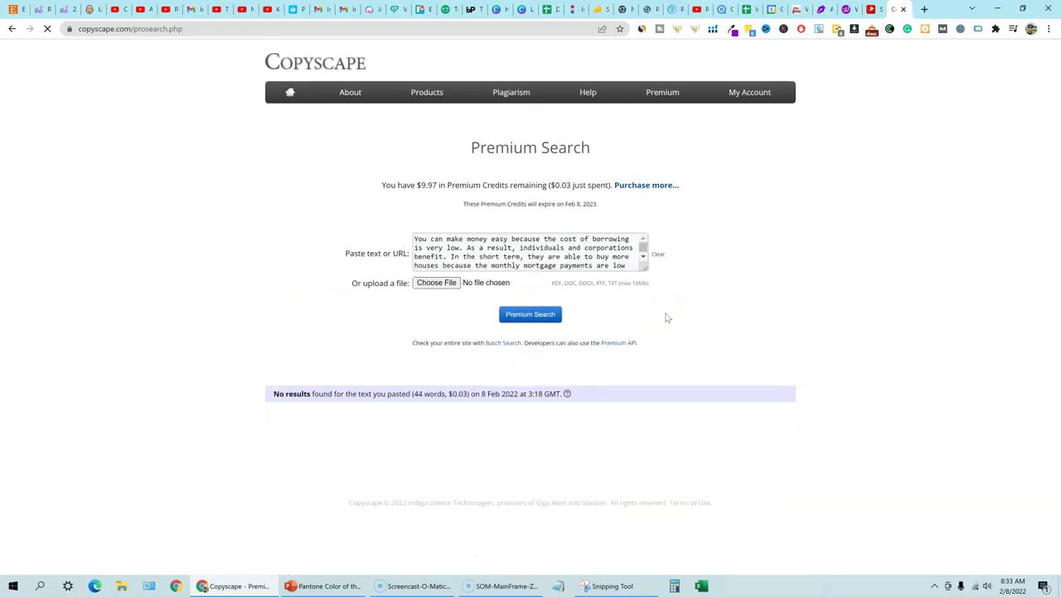
pyautogui.click(773, 231)
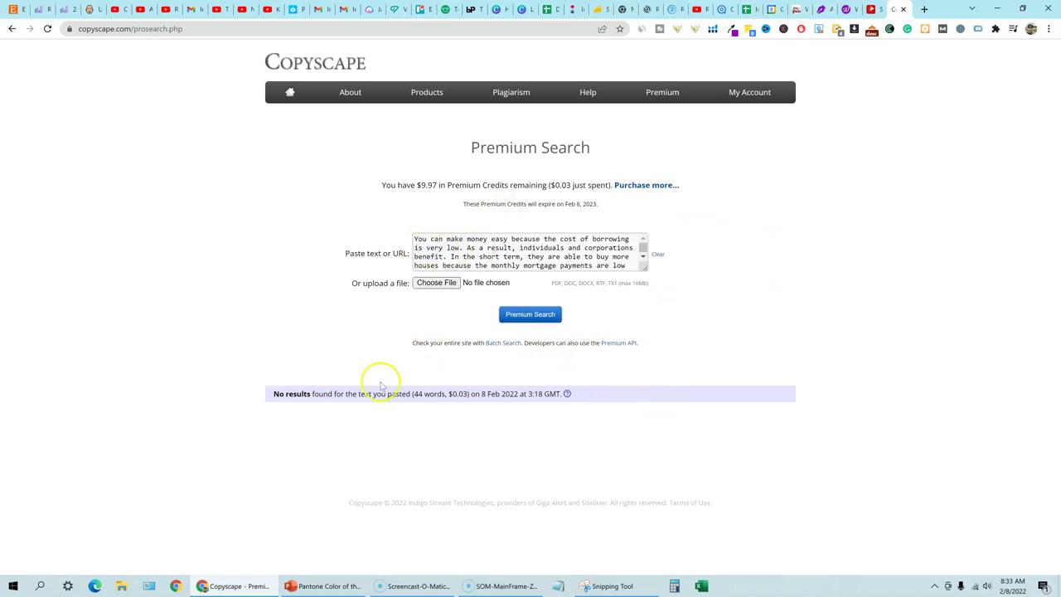
pyautogui.moveTo(291, 393); pyautogui.dragTo(784, 386)
pyautogui.click(807, 363)
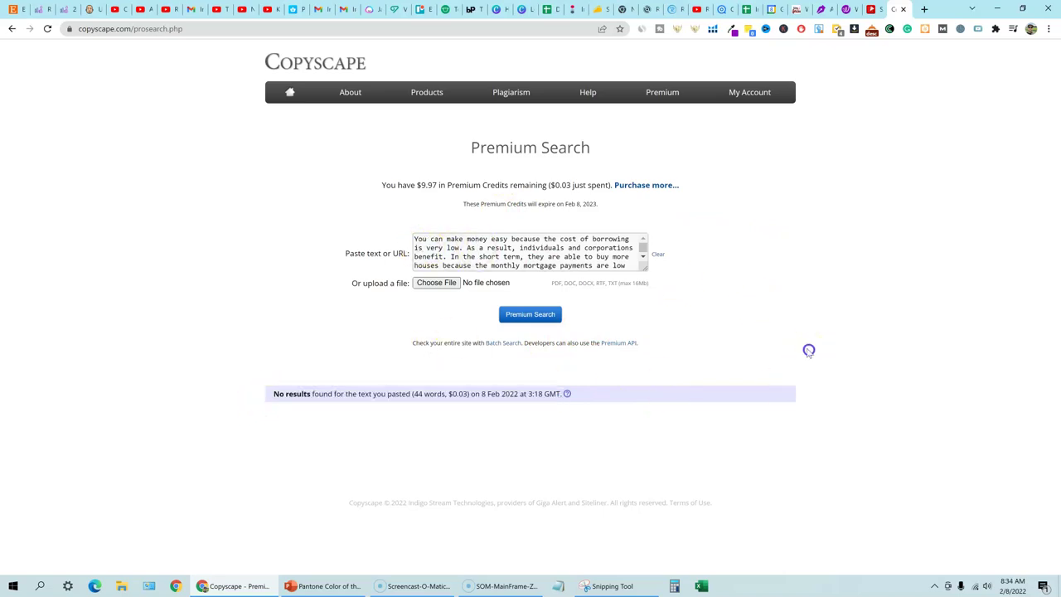
# Review Wordtune's rewrites of the easy-money passage and copy the second version, beginning "Due to low mortgage rates".
pyautogui.click(849, 11)
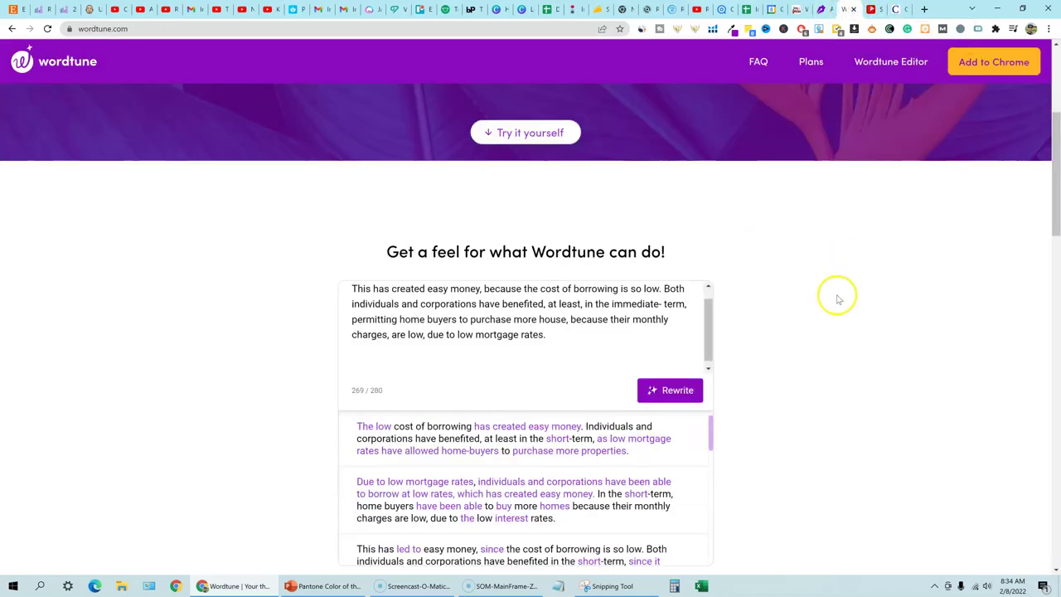
pyautogui.scroll(-1, 560, 340)
pyautogui.scroll(-1, 550, 440)
pyautogui.scroll(1, 555, 439)
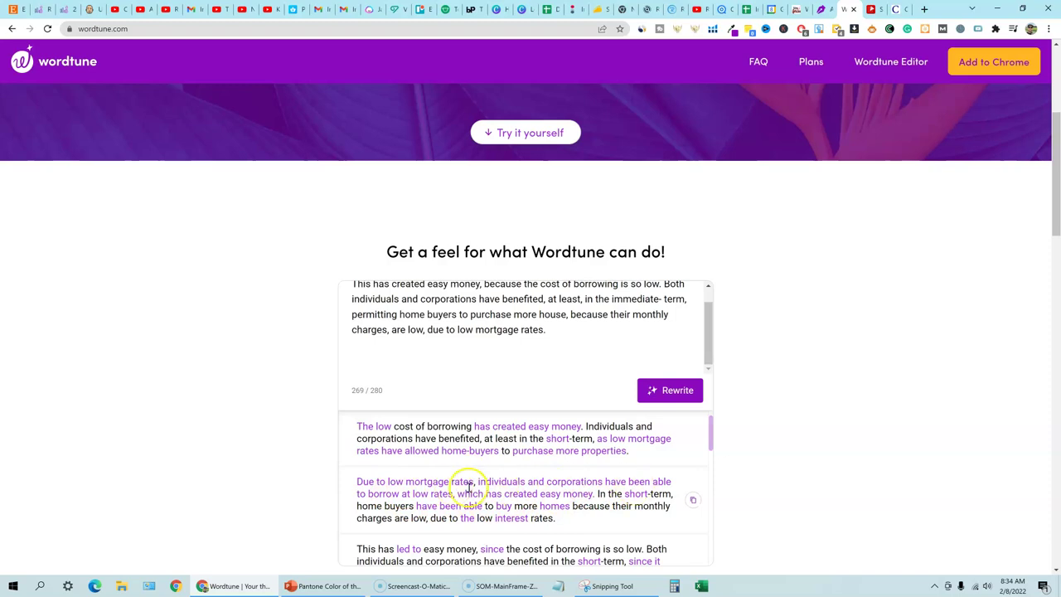
pyautogui.click(693, 502)
# Replace Copyscape's text with the copied Wordtune version, run a premium search, and check SpinRewriter's generated version the same way.
pyautogui.click(899, 9)
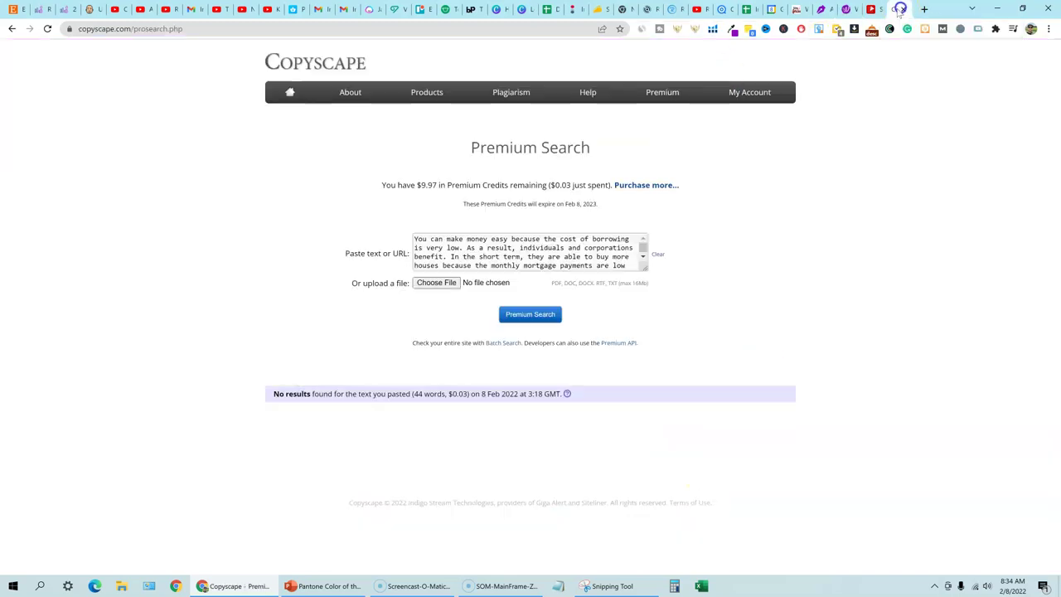
pyautogui.click(480, 249)
pyautogui.hotkey('ctrl', 'a')
pyautogui.press('BackSpace')
pyautogui.hotkey('ctrl', 'v')
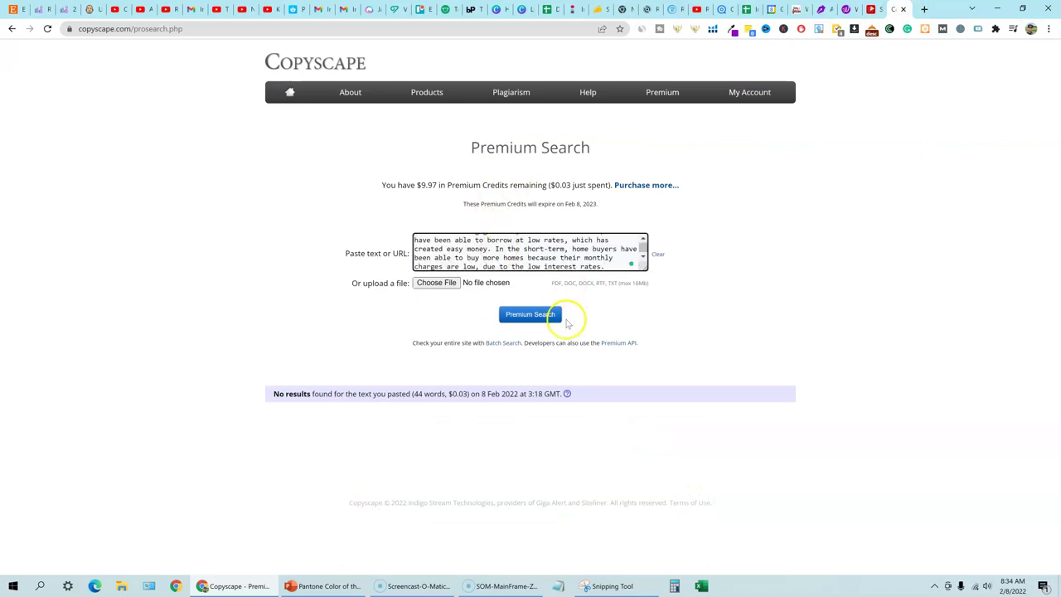
pyautogui.click(550, 315)
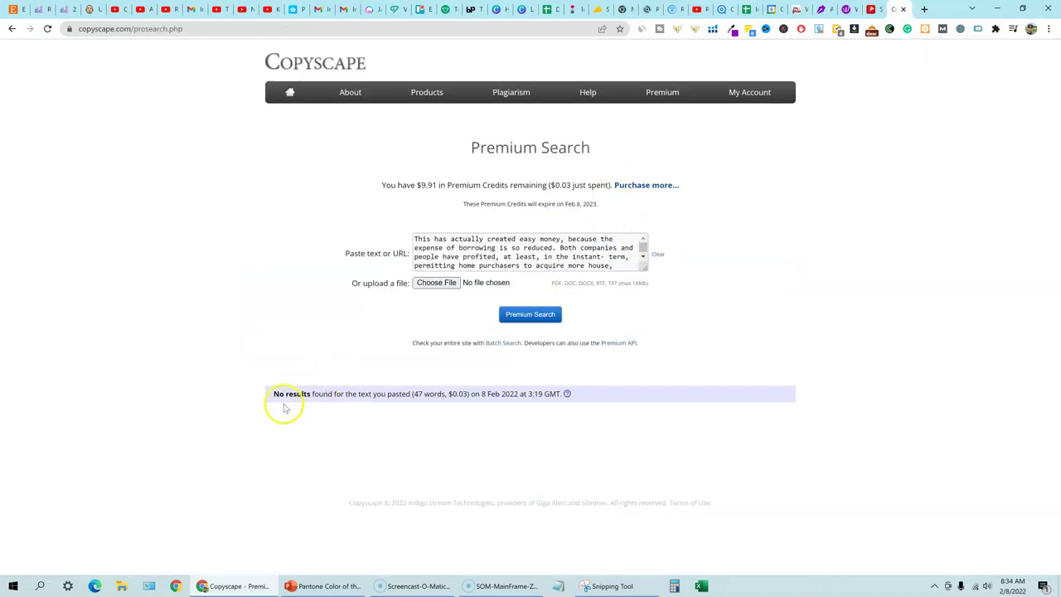
pyautogui.moveTo(280, 403); pyautogui.dragTo(528, 392)
pyautogui.click(774, 356)
# Check Wordtune's "This has led to easy money" version in Copyscape and examine the matching pages.
pyautogui.click(845, 9)
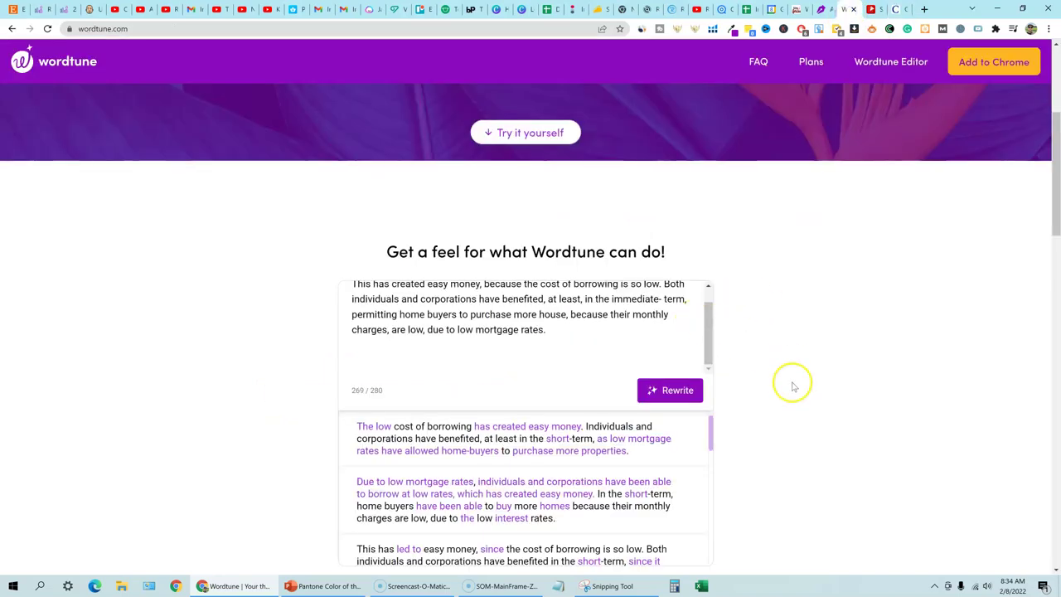
pyautogui.scroll(2, 783, 414)
pyautogui.scroll(-3, 776, 437)
pyautogui.scroll(-1, 648, 401)
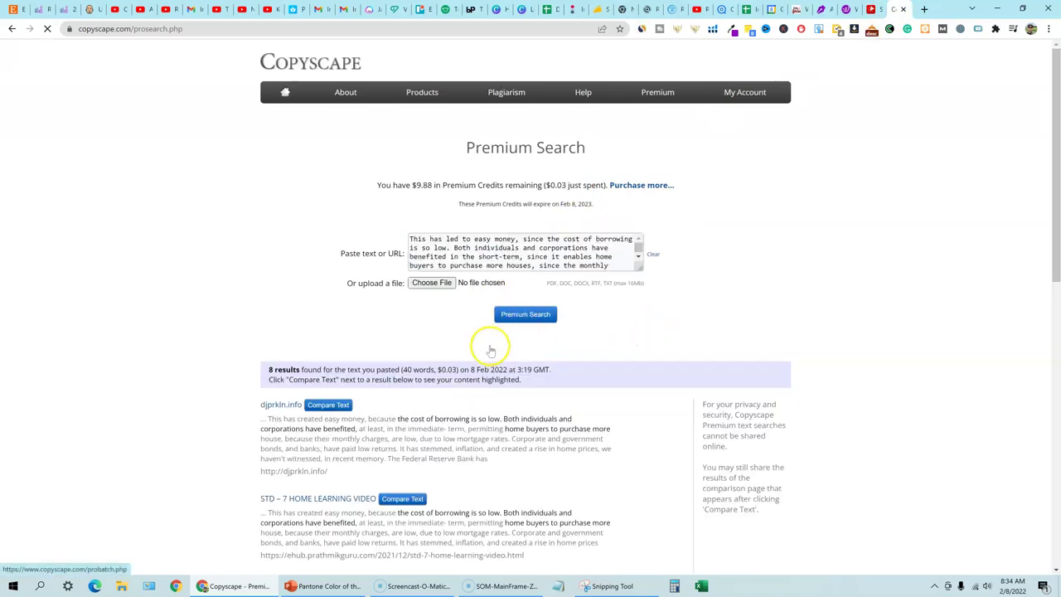
pyautogui.moveTo(267, 369); pyautogui.dragTo(616, 398)
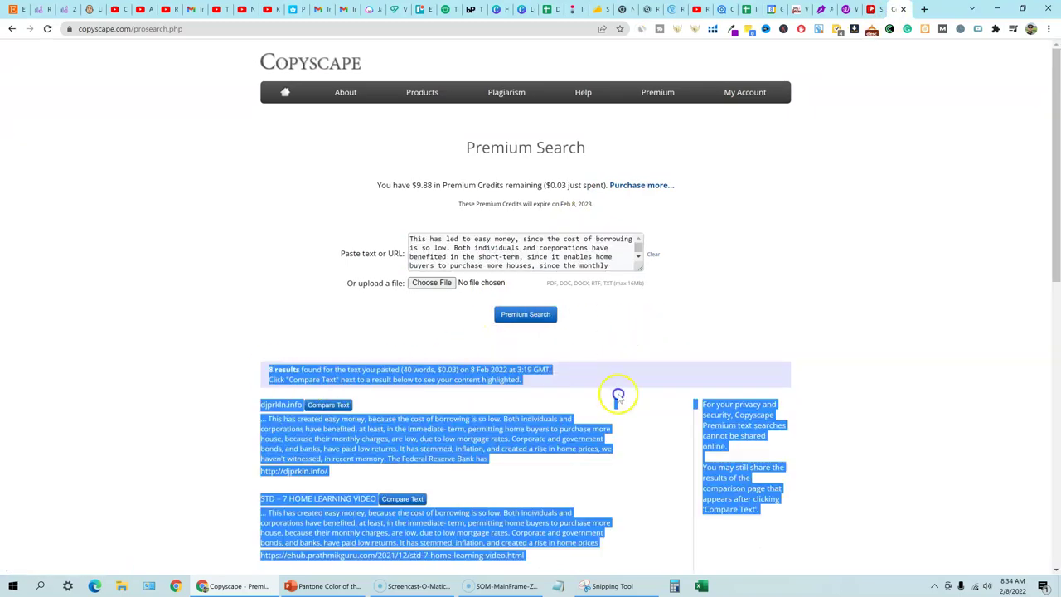
pyautogui.click(826, 338)
pyautogui.scroll(-1, 724, 369)
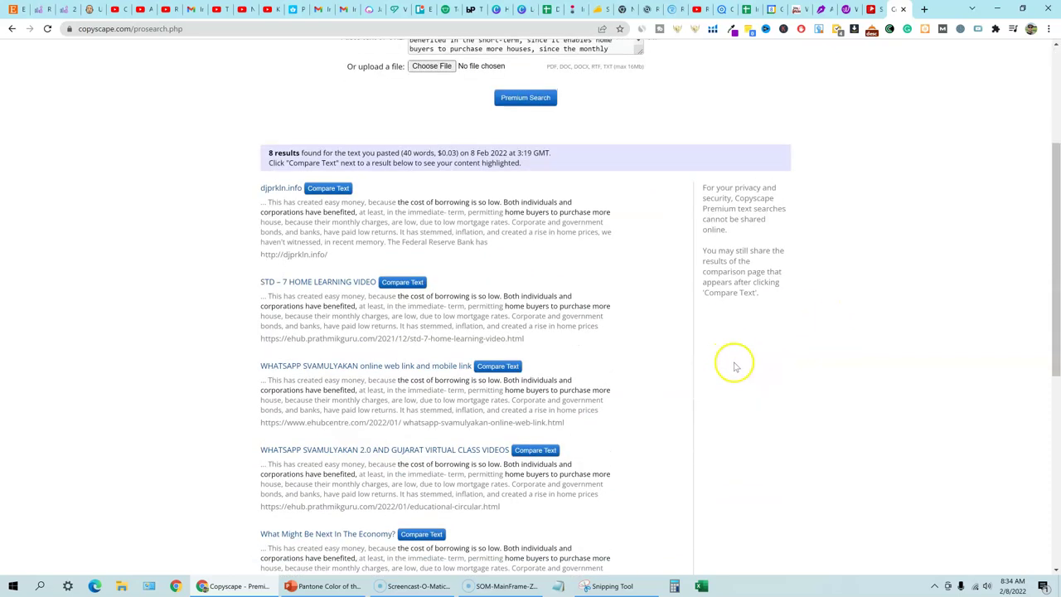
pyautogui.scroll(1, 738, 360)
# Look over the Chugzi rewrite and SpinRewriter's generated article, and open SpinRewriter's settings for generating unique articles.
pyautogui.click(823, 10)
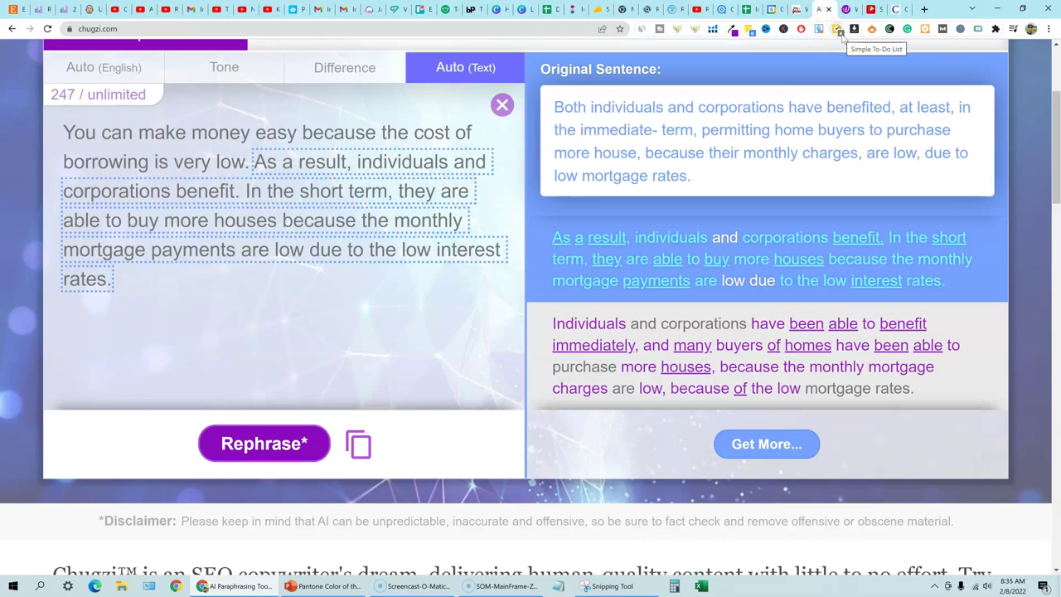
pyautogui.click(870, 10)
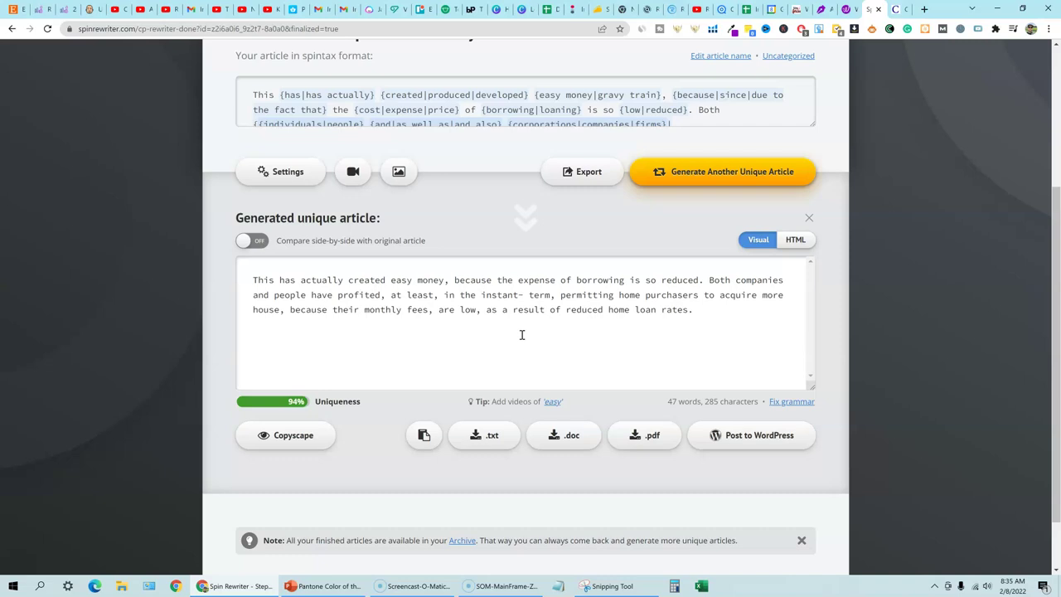
pyautogui.click(369, 348)
pyautogui.scroll(3, 370, 348)
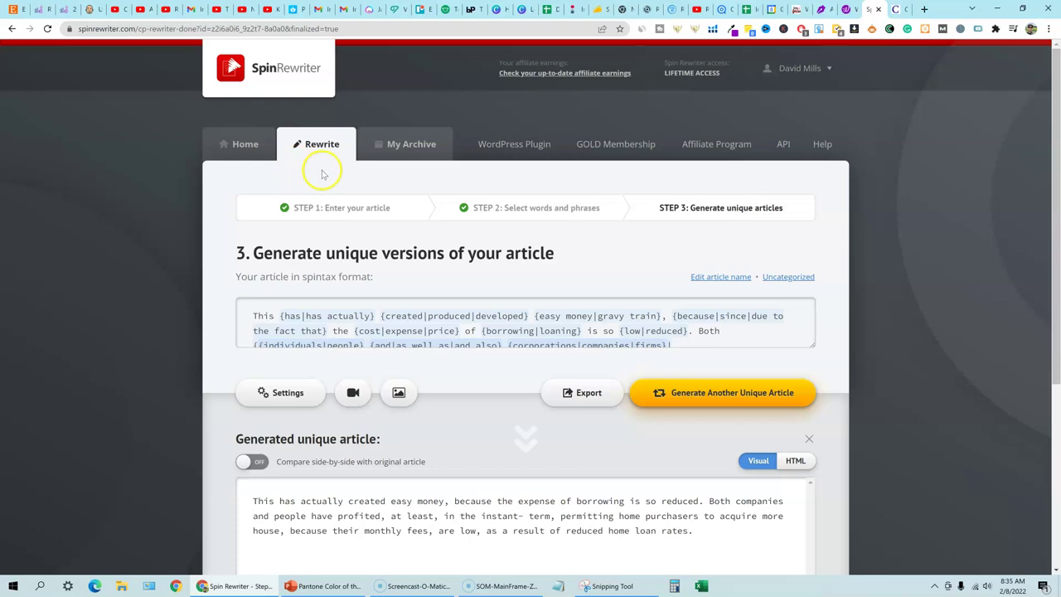
pyautogui.click(250, 144)
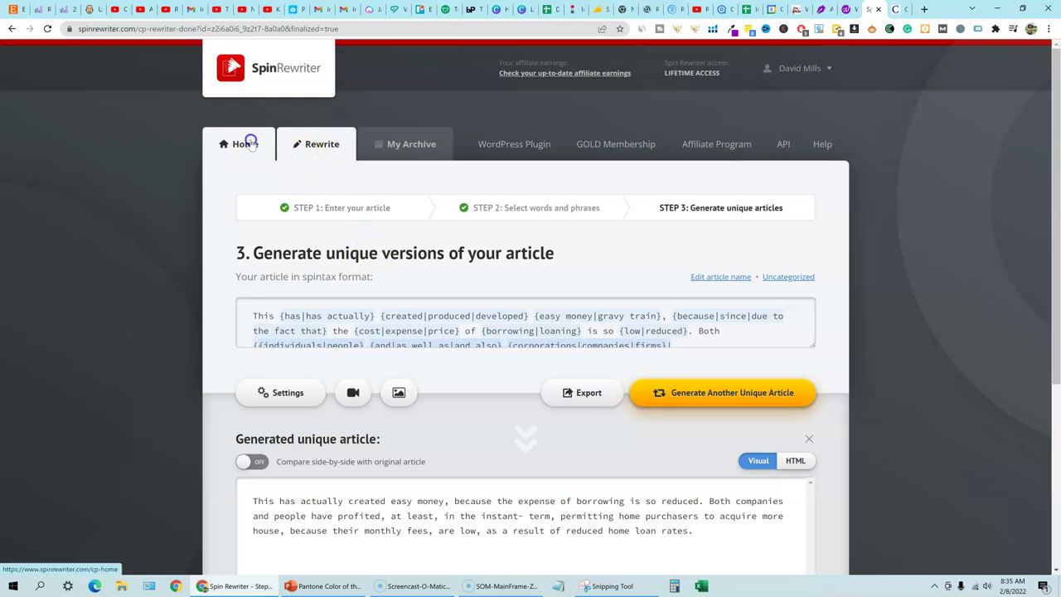
pyautogui.click(294, 391)
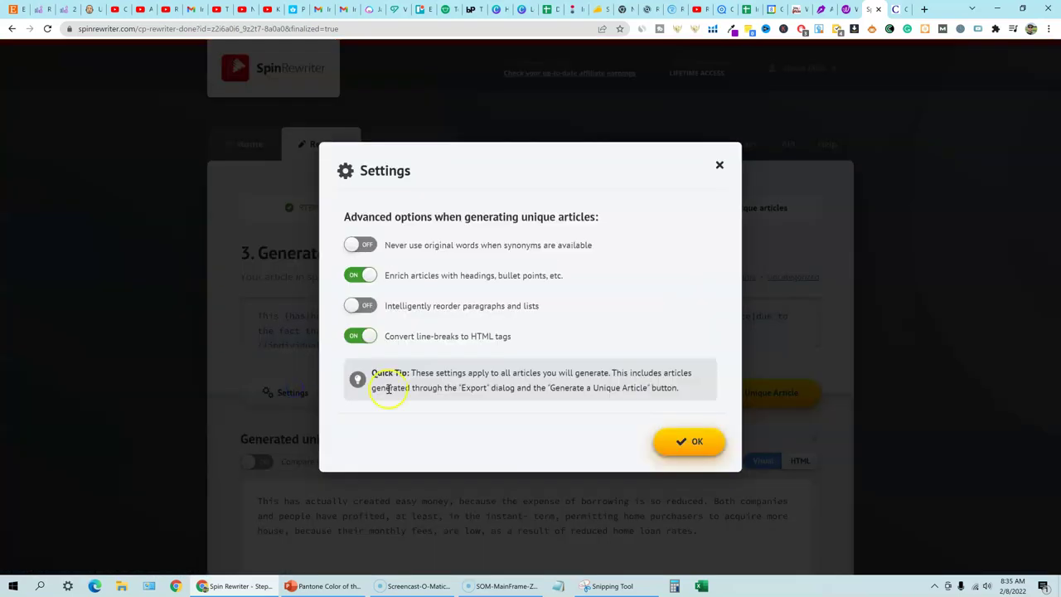
# Start a new SpinRewriter article and set its synonym level to "Most readable: only use synonyms that are definitely correct".
pyautogui.click(719, 164)
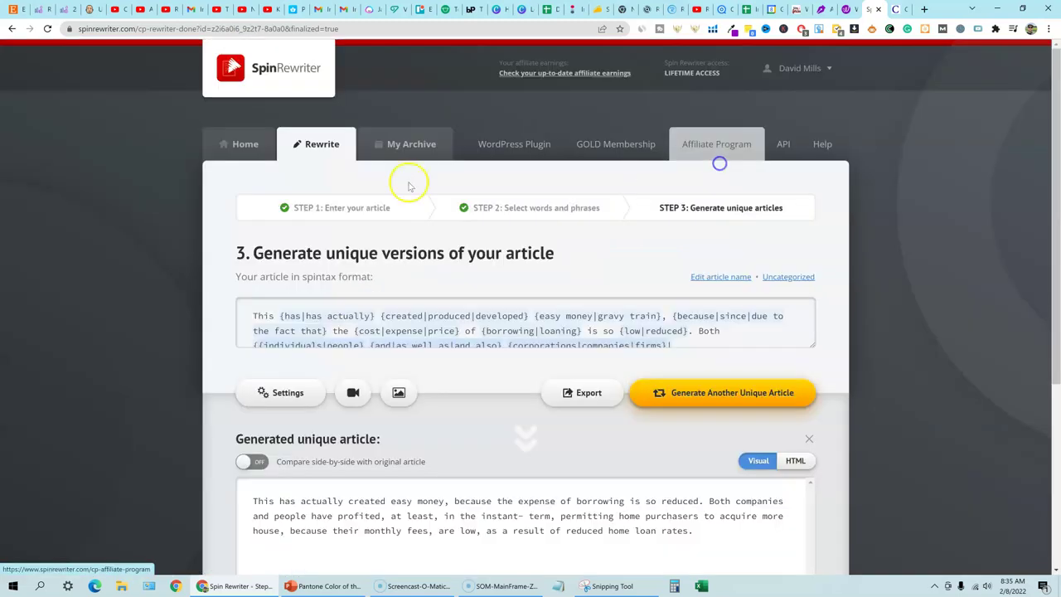
pyautogui.click(316, 145)
pyautogui.click(266, 484)
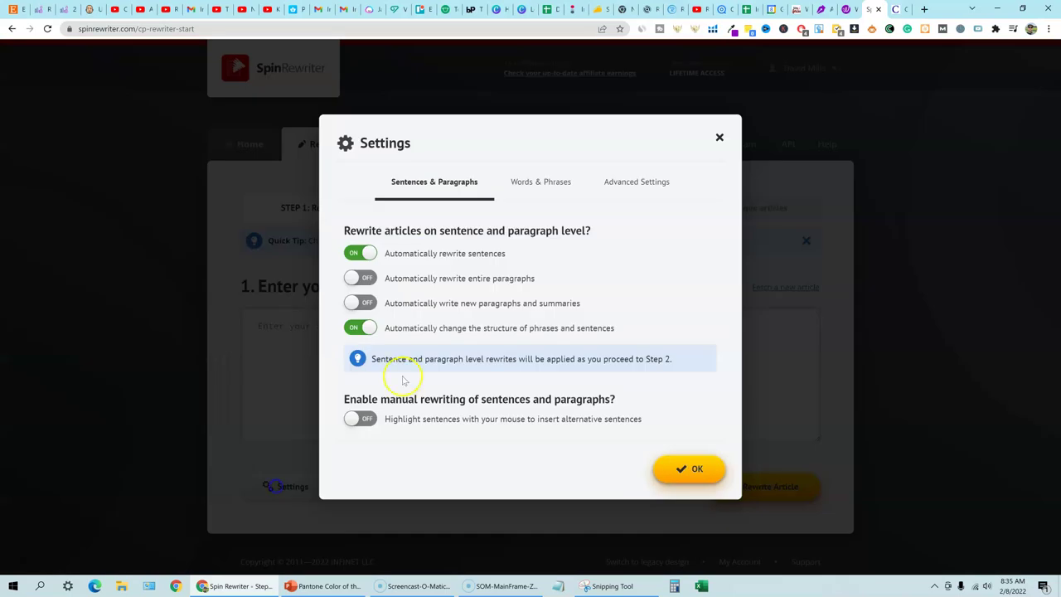
pyautogui.click(539, 181)
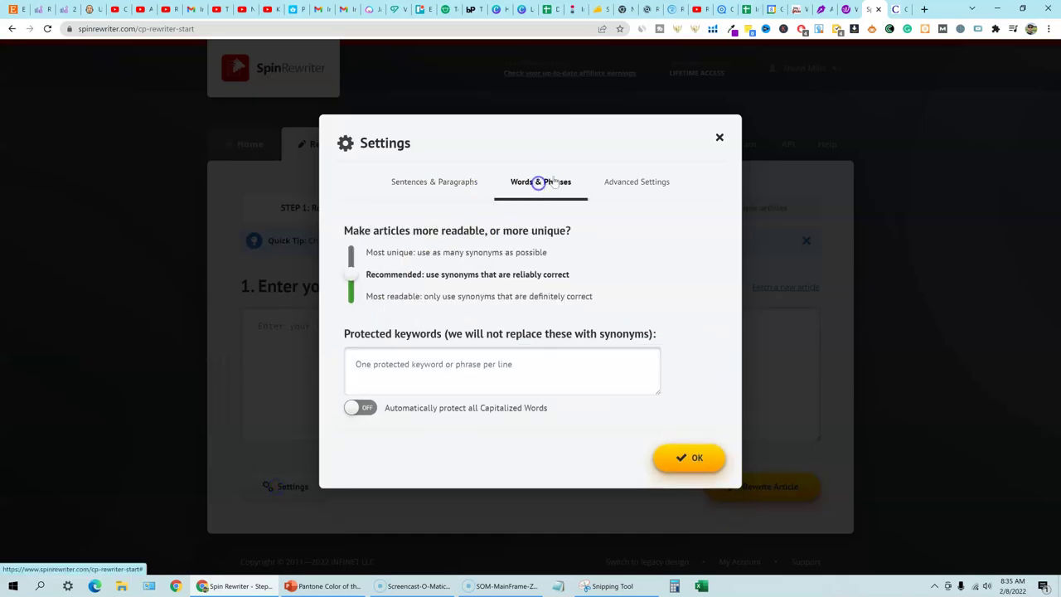
pyautogui.click(352, 303)
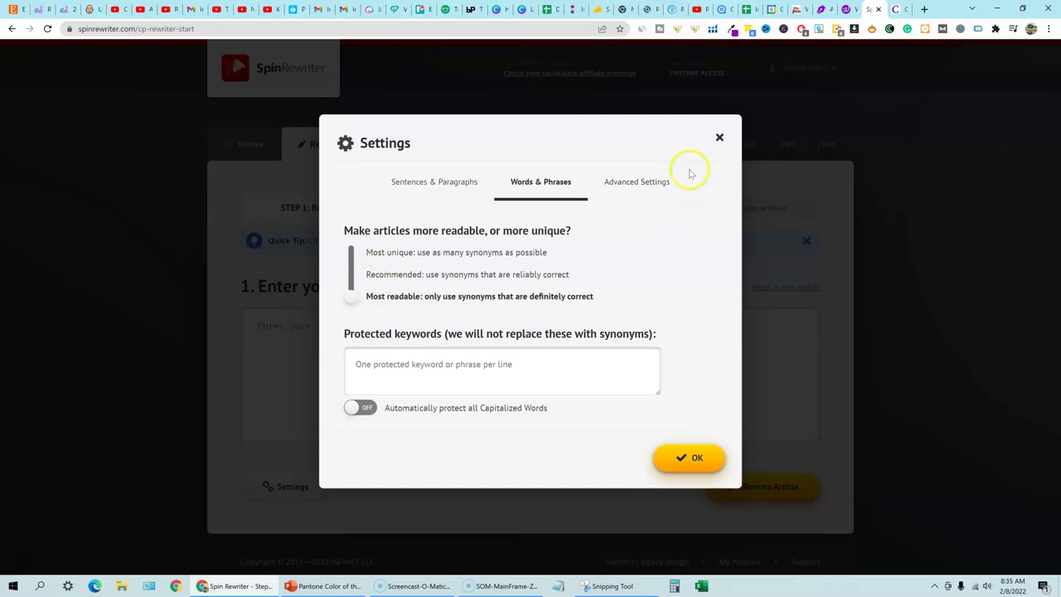
pyautogui.click(719, 137)
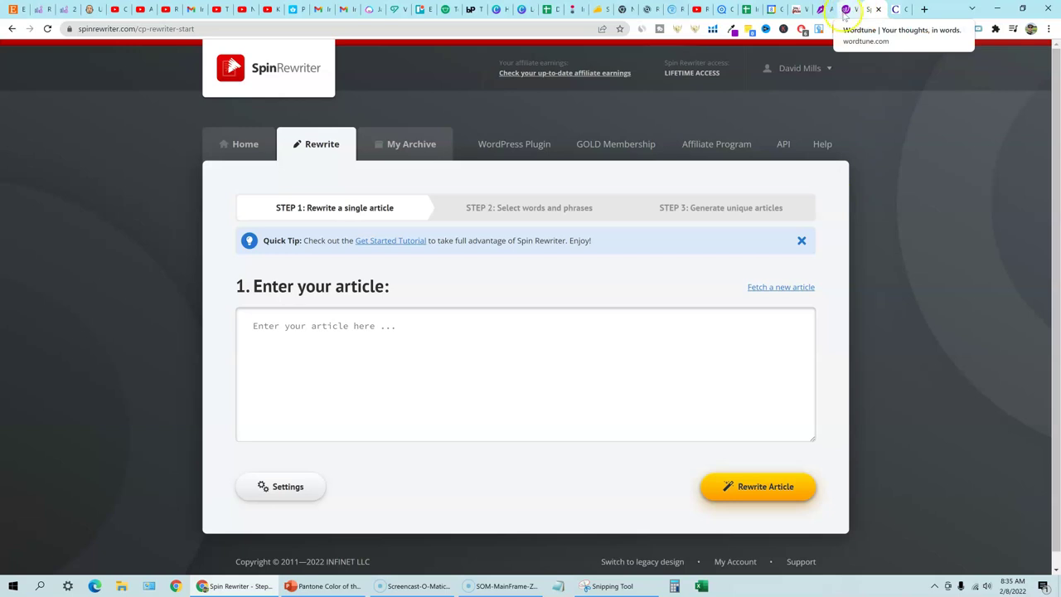
pyautogui.scroll(-1, 678, 365)
pyautogui.scroll(1, 675, 352)
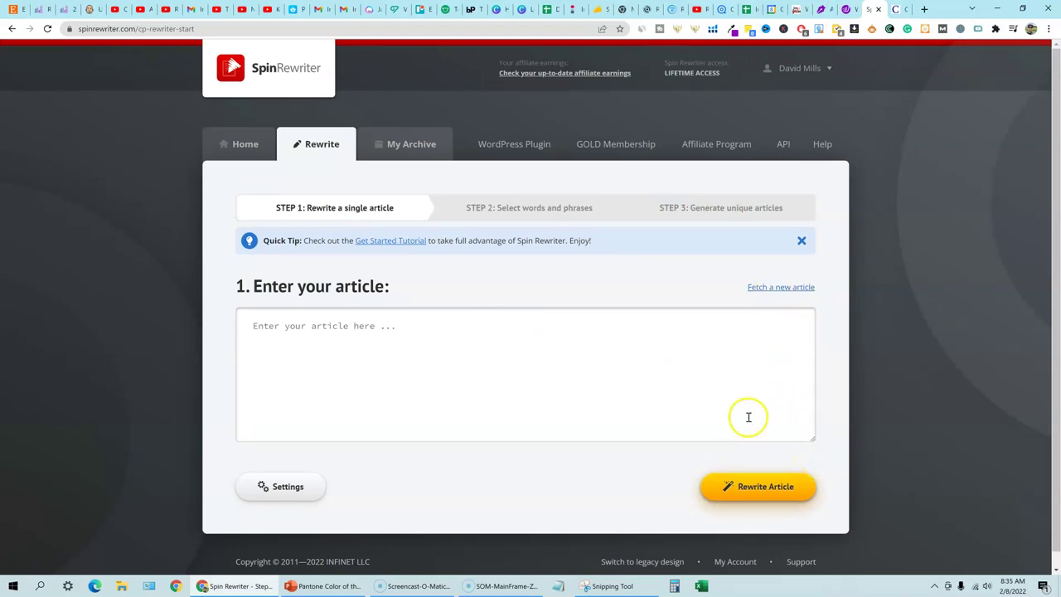
pyautogui.scroll(-1, 757, 428)
pyautogui.scroll(1, 760, 422)
# Review Wordtune's remaining rewrites of the easy-money passage and the websites on which Wordtune works.
pyautogui.click(847, 10)
pyautogui.scroll(-6, 592, 430)
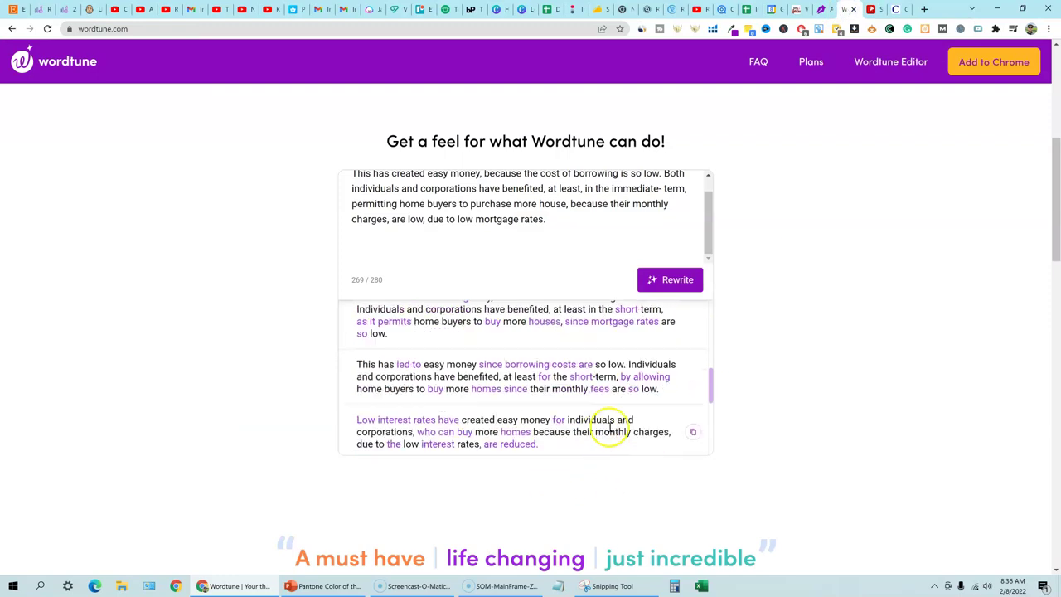
pyautogui.scroll(-8, 663, 440)
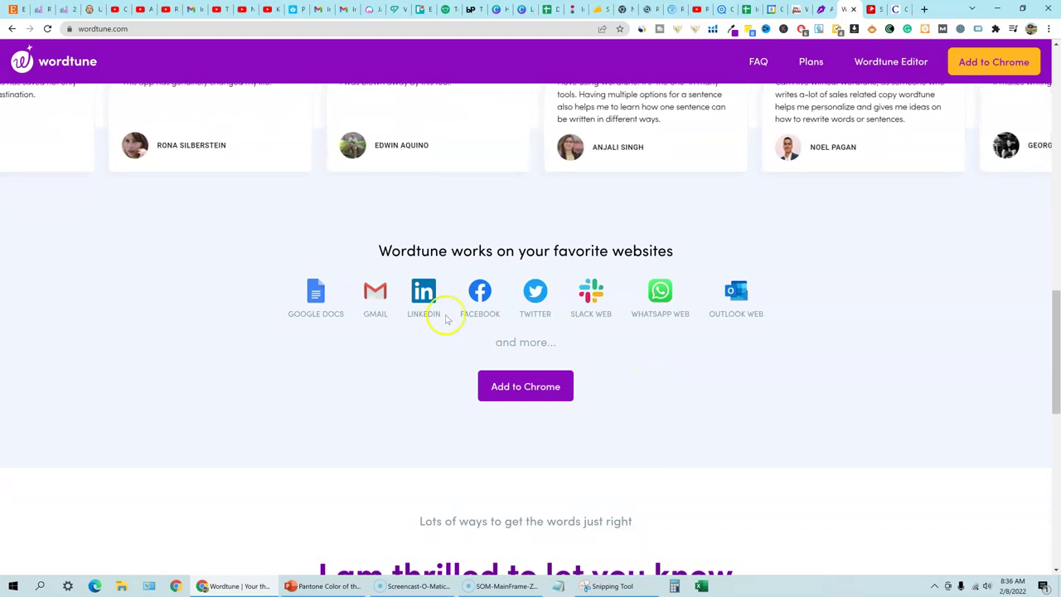
pyautogui.scroll(-5, 810, 492)
pyautogui.scroll(5, 809, 492)
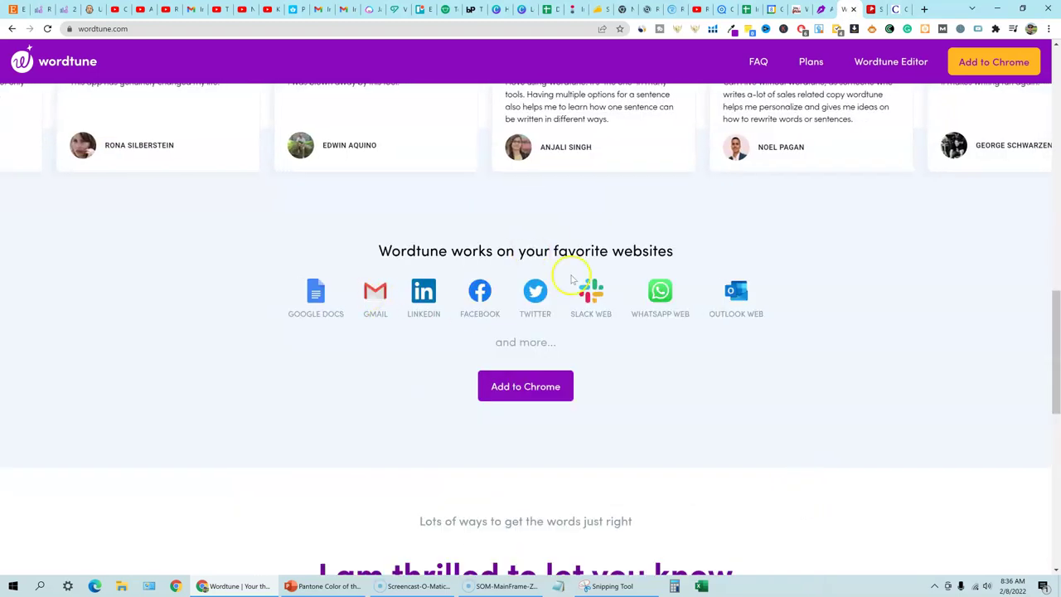
pyautogui.scroll(1, 702, 495)
pyautogui.scroll(15, 702, 495)
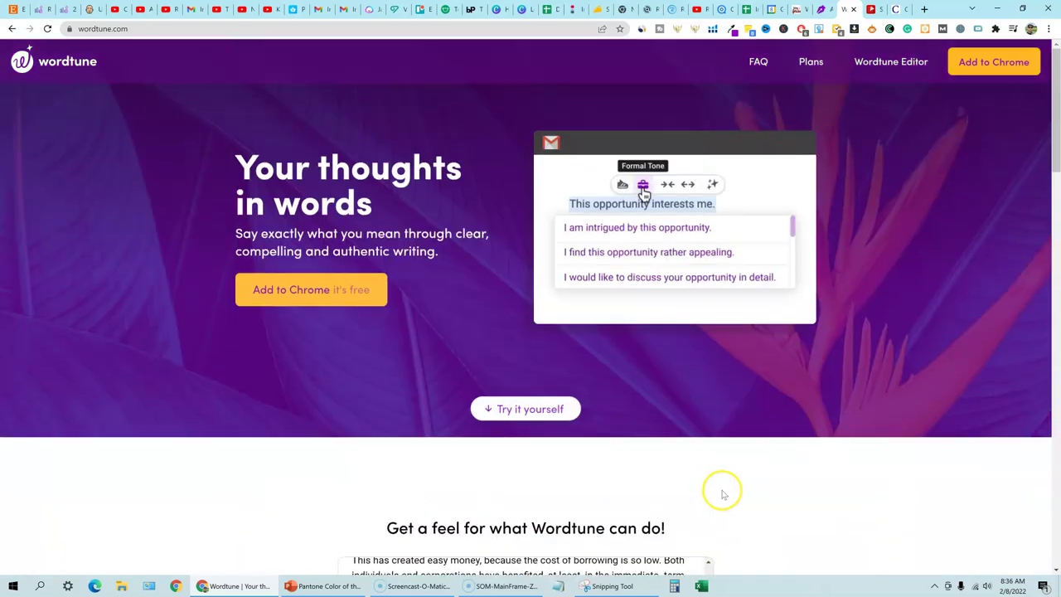
pyautogui.scroll(-4, 698, 497)
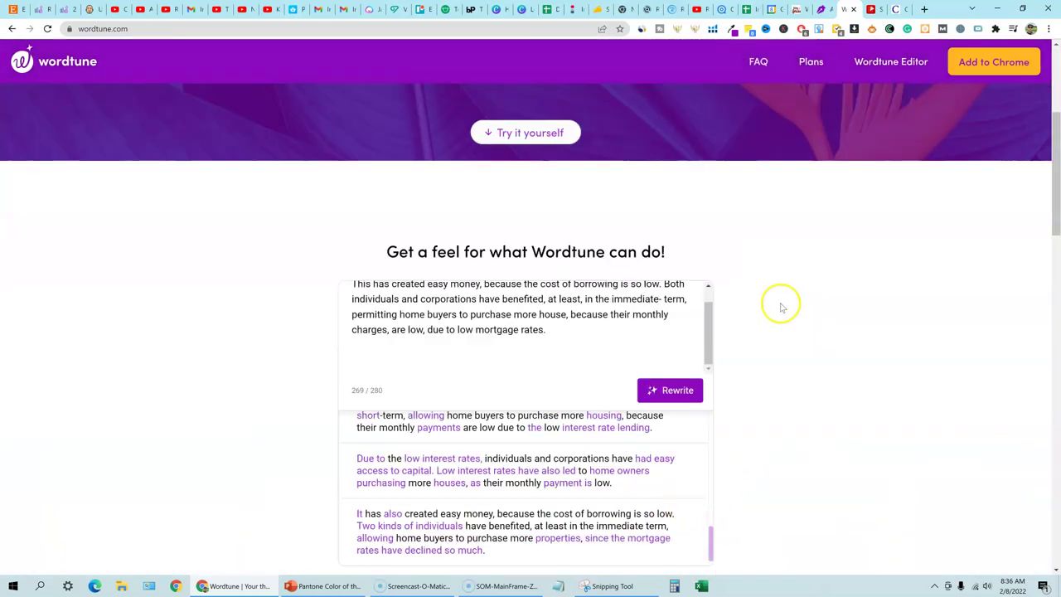
pyautogui.scroll(-1, 774, 391)
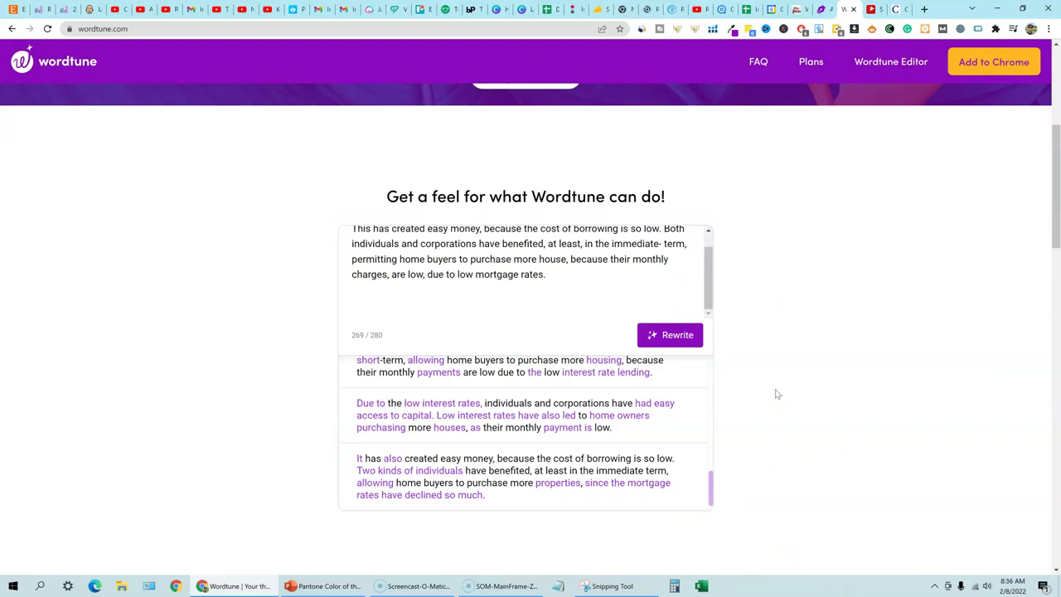
pyautogui.scroll(4, 783, 387)
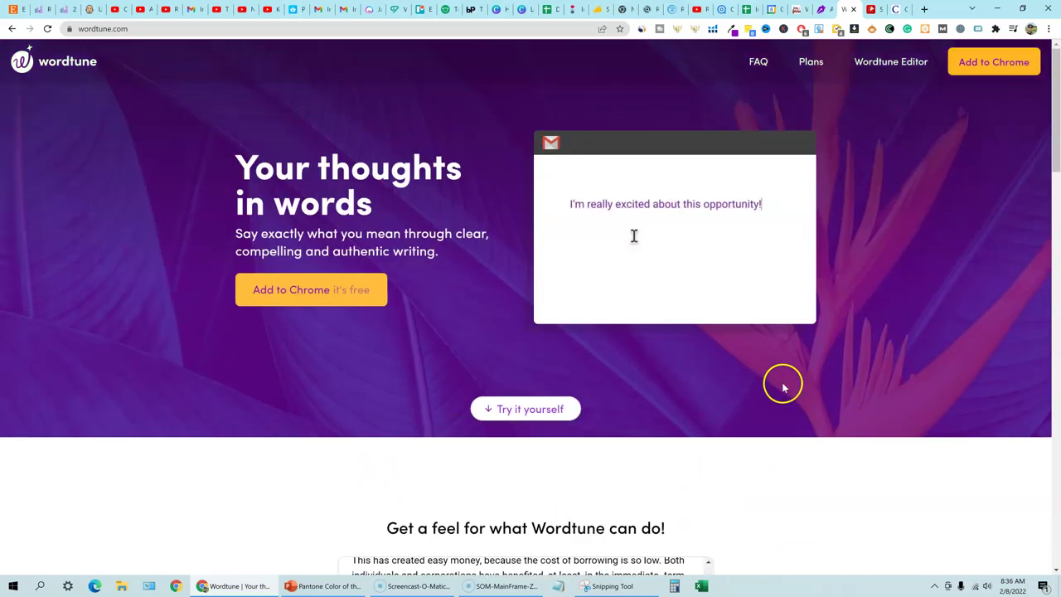
# Return to Chugzi and examine its paraphrase of the easy-money passage alongside the original sentence and the alternative versions.
pyautogui.click(825, 9)
pyautogui.click(846, 10)
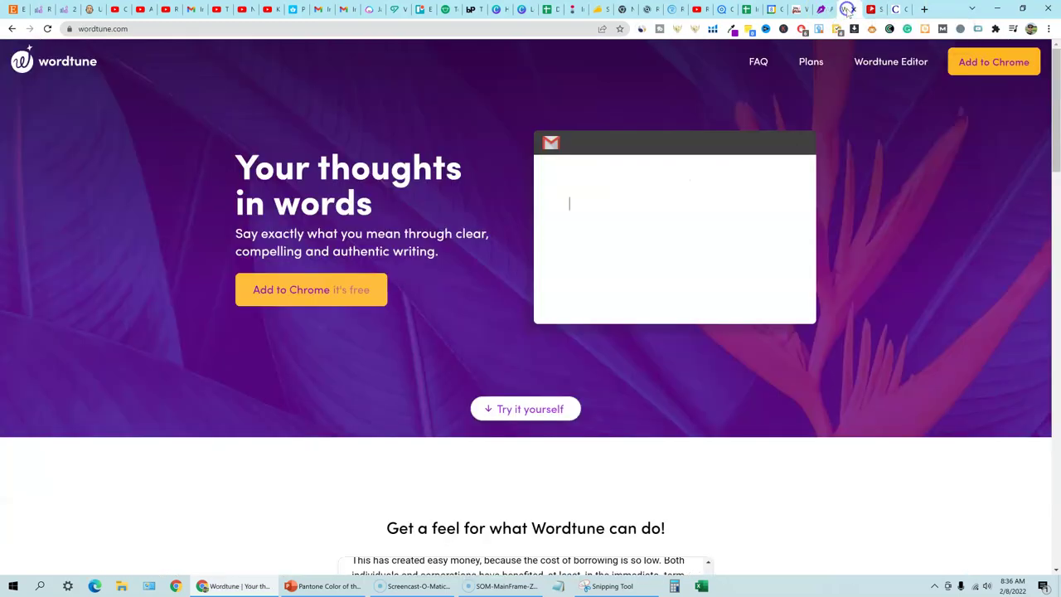
pyautogui.click(873, 10)
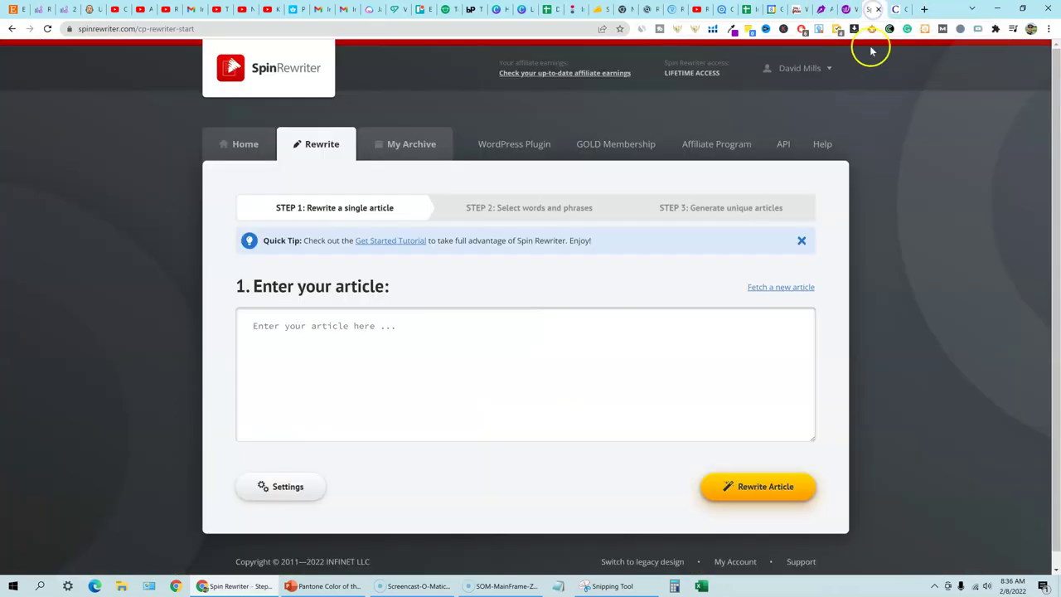
pyautogui.click(825, 9)
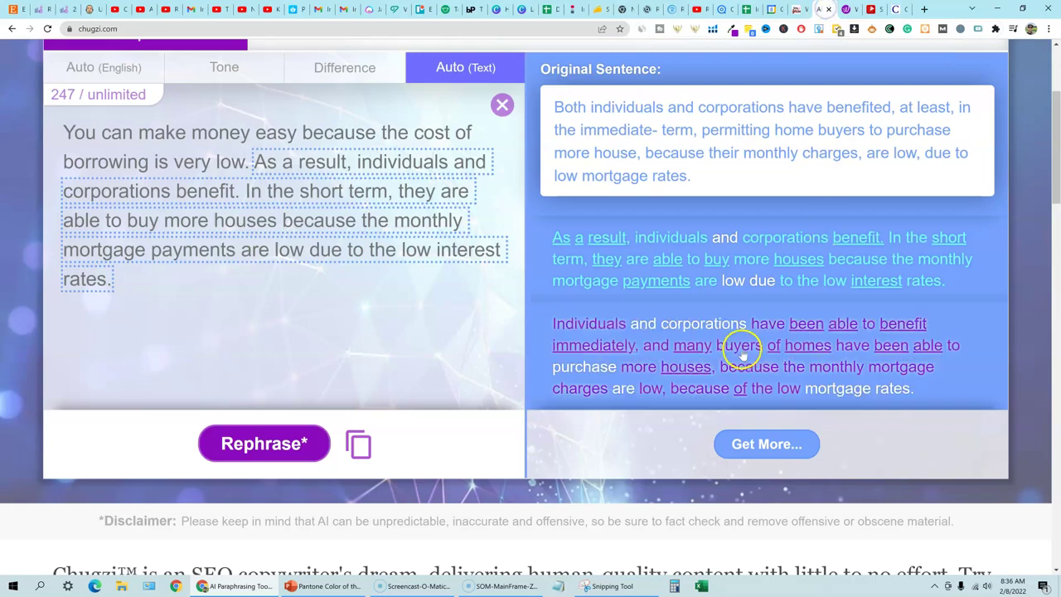
pyautogui.scroll(2, 572, 282)
pyautogui.scroll(1, 572, 284)
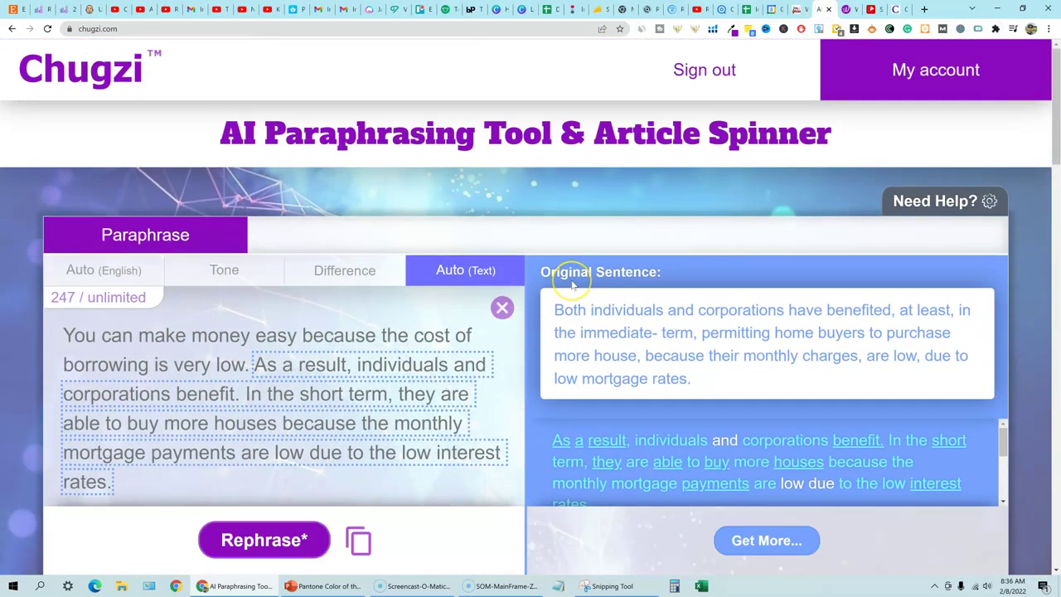
pyautogui.scroll(-2, 571, 283)
pyautogui.scroll(1, 571, 284)
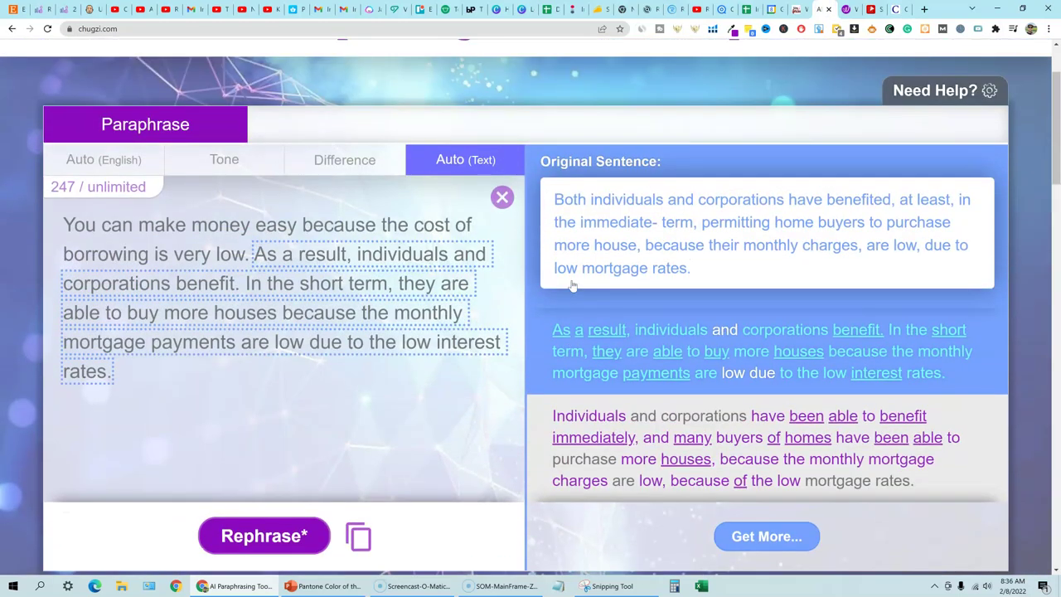
pyautogui.scroll(1, 572, 285)
pyautogui.scroll(-2, 572, 285)
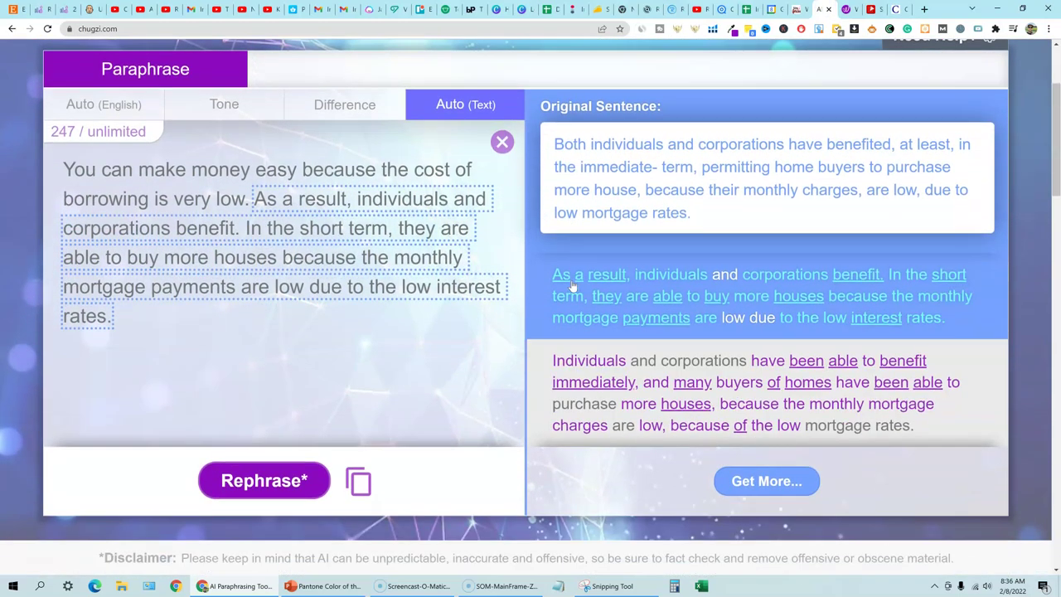
pyautogui.scroll(2, 572, 285)
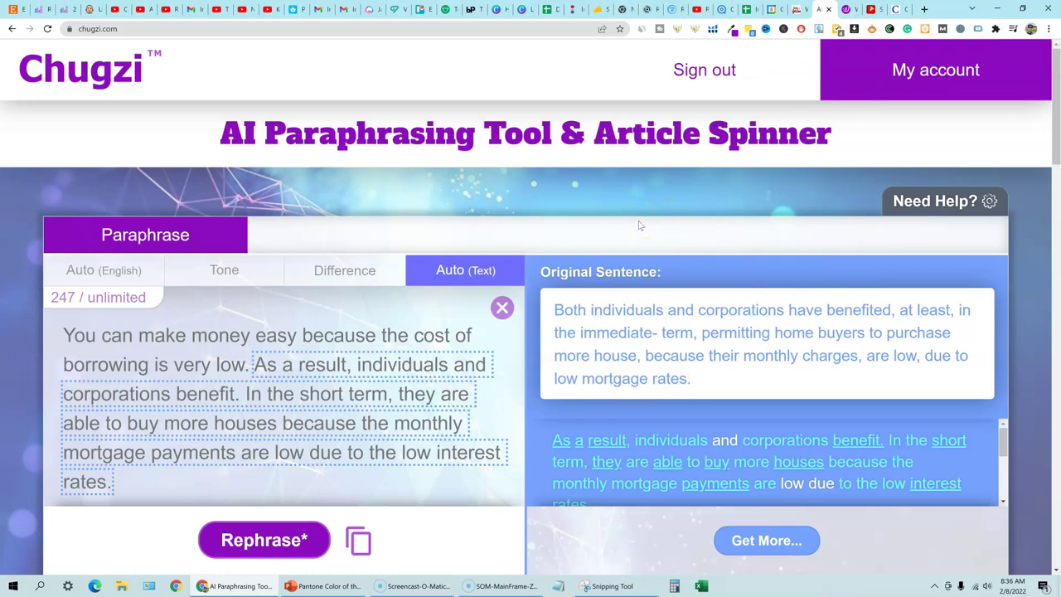
pyautogui.scroll(-2, 636, 226)
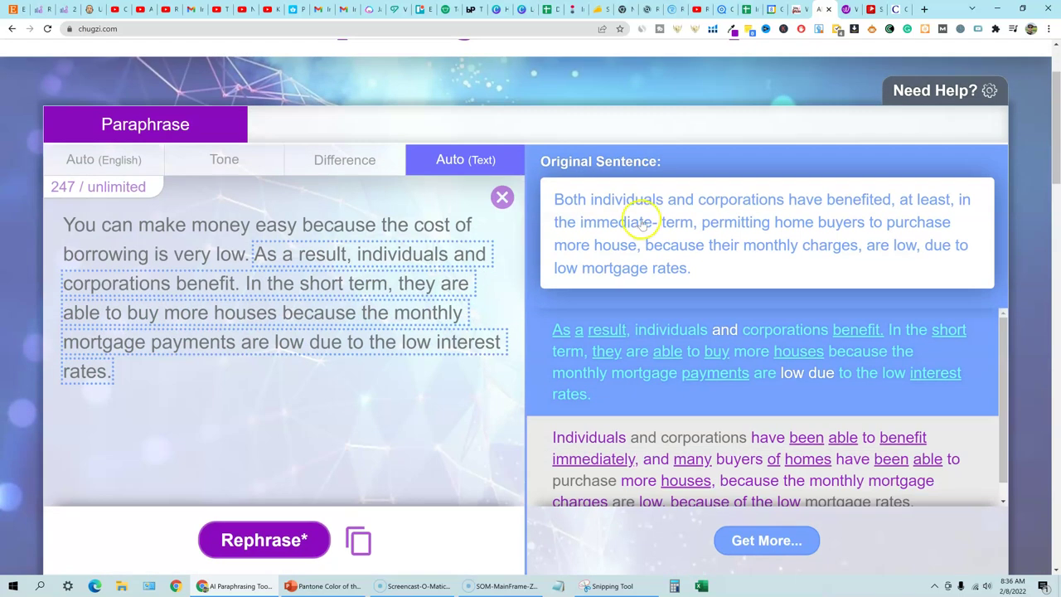
pyautogui.scroll(2, 555, 284)
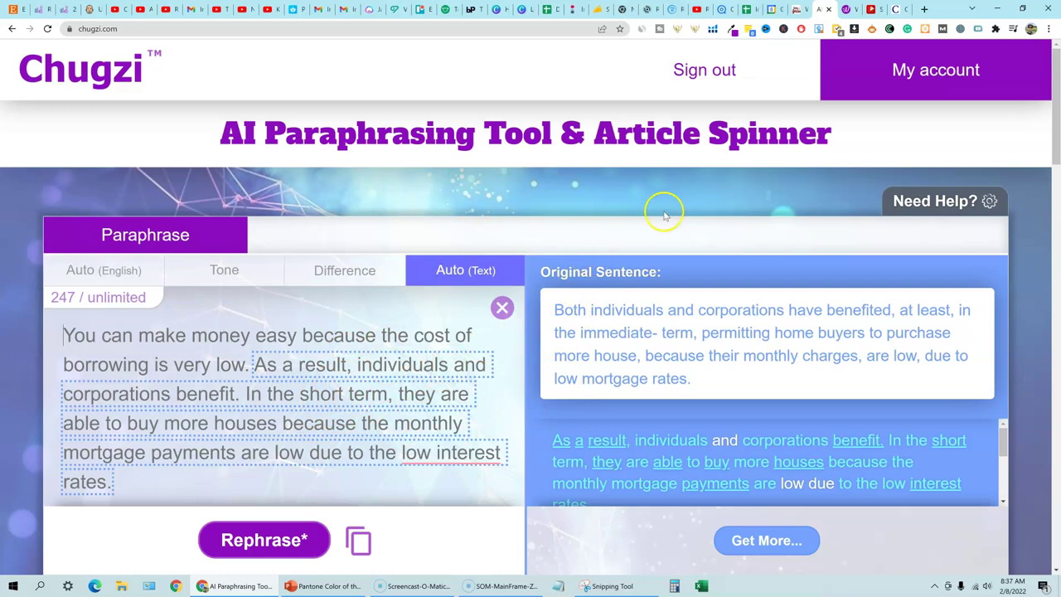
pyautogui.scroll(-1, 639, 351)
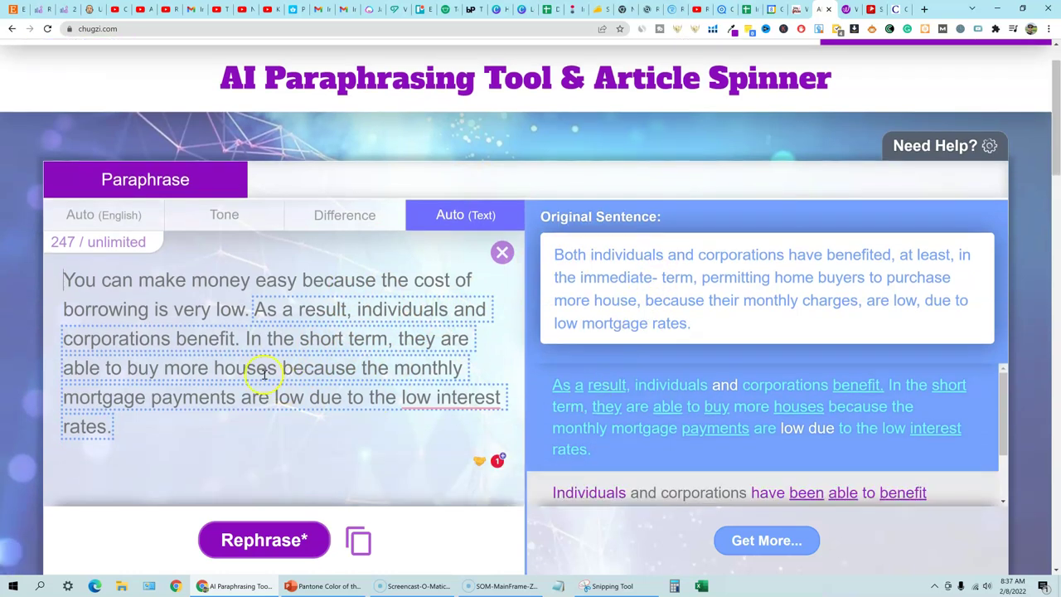
# Replace the first sentence of the Chugzi paraphrase with the alternative "Because the cost of borrowing is so low, it has become easy to borrow money.".
pyautogui.click(192, 281)
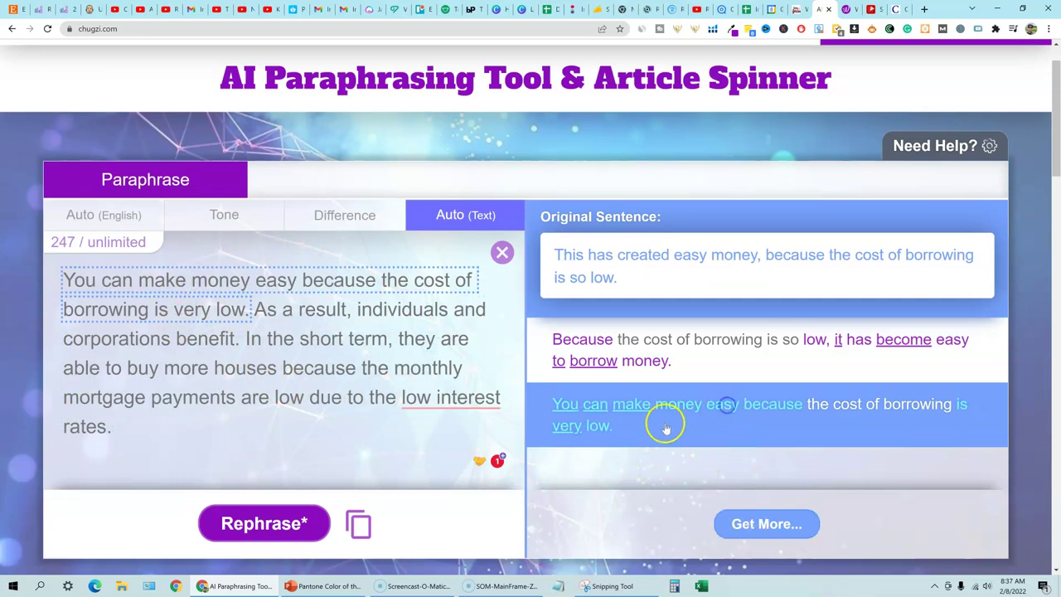
pyautogui.click(682, 346)
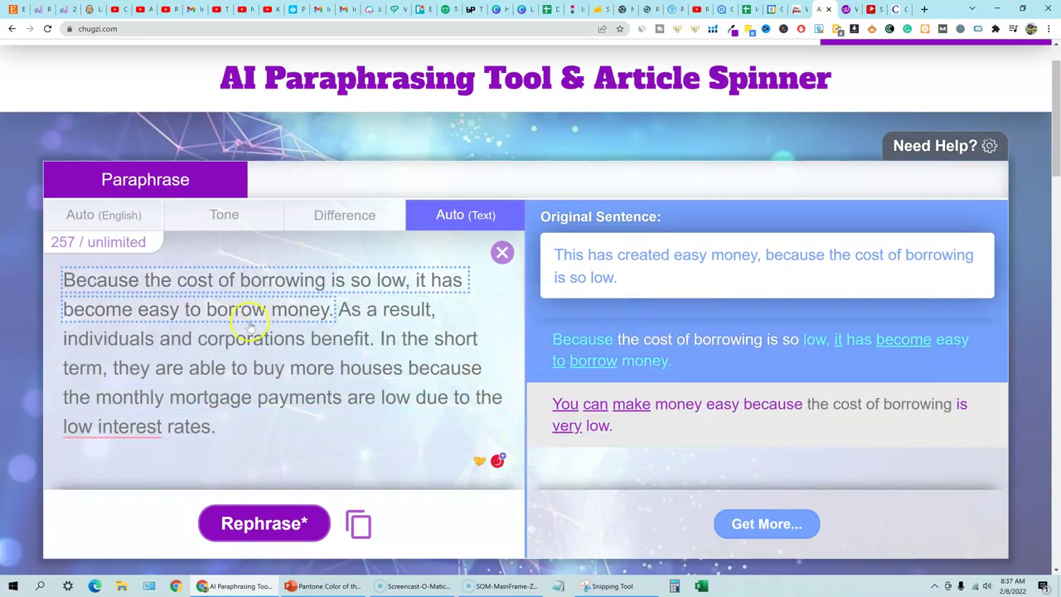
pyautogui.scroll(-2, 379, 505)
pyautogui.scroll(3, 398, 438)
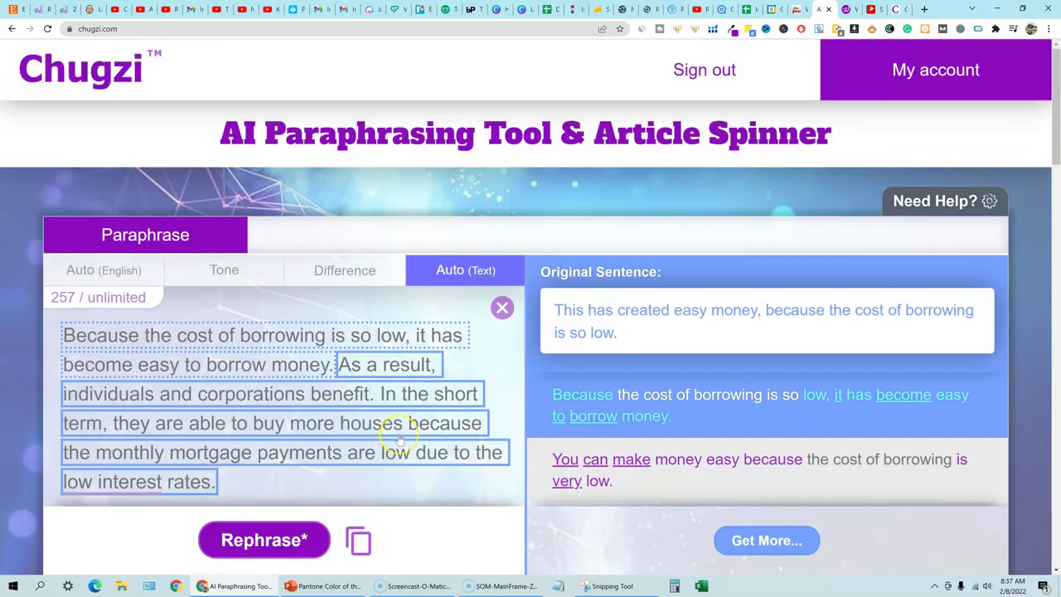
pyautogui.click(843, 9)
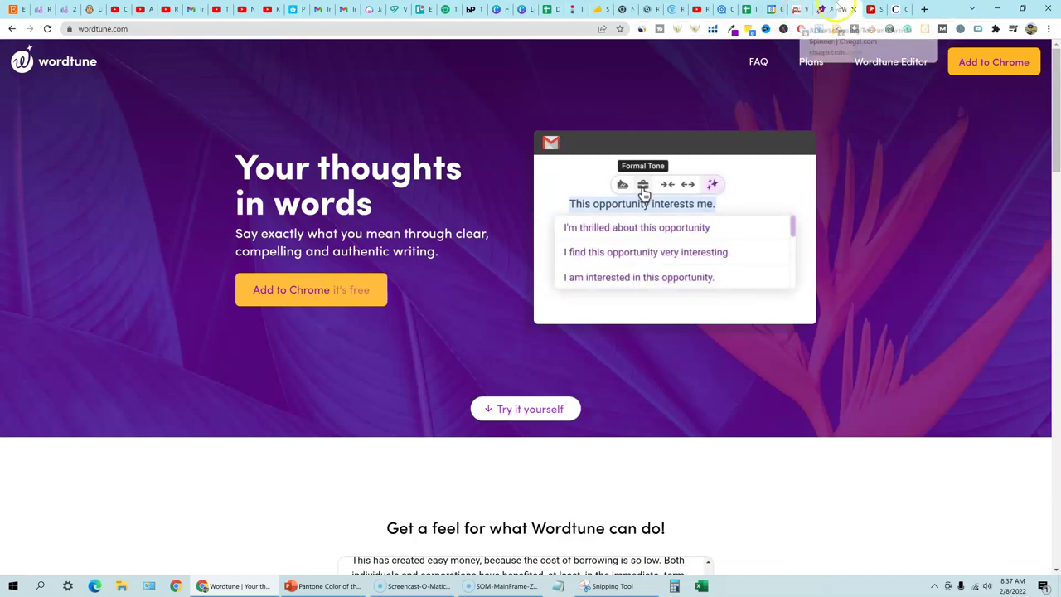
pyautogui.click(824, 10)
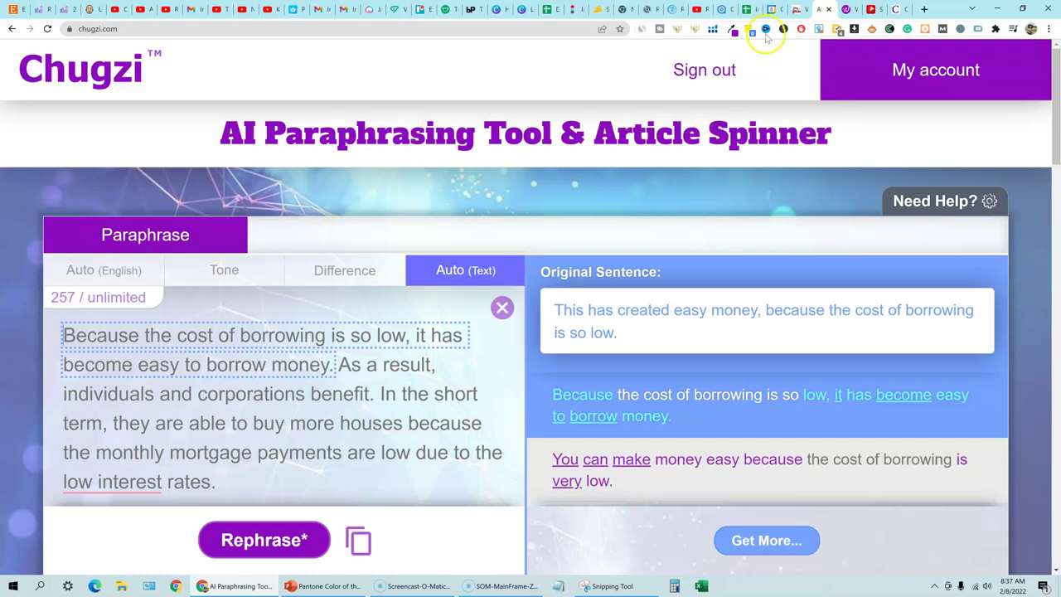
pyautogui.click(845, 9)
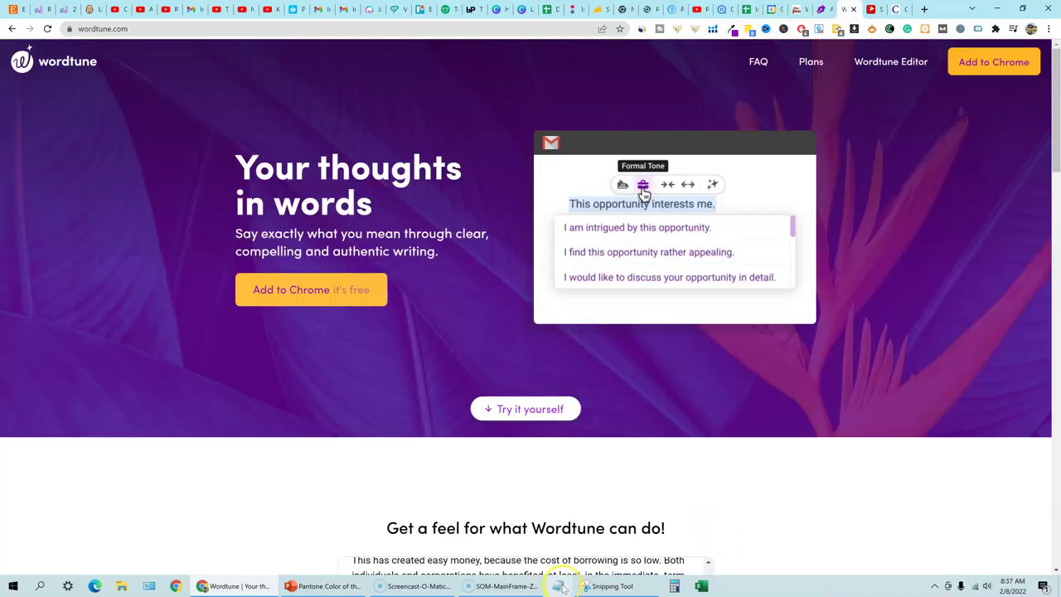
# Switch to the PowerPoint comparison slide and place SpinRewriter's logo at the slide's upper centre and Chugzi's below it, moving Wordtune's aside to the lower right.
pyautogui.click(315, 585)
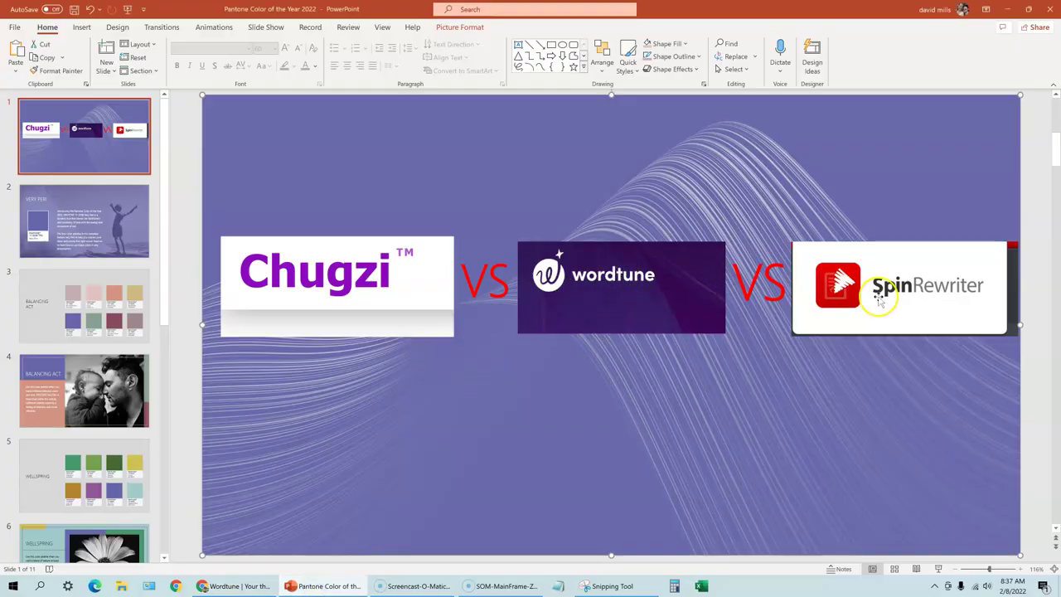
pyautogui.moveTo(896, 287); pyautogui.dragTo(613, 170)
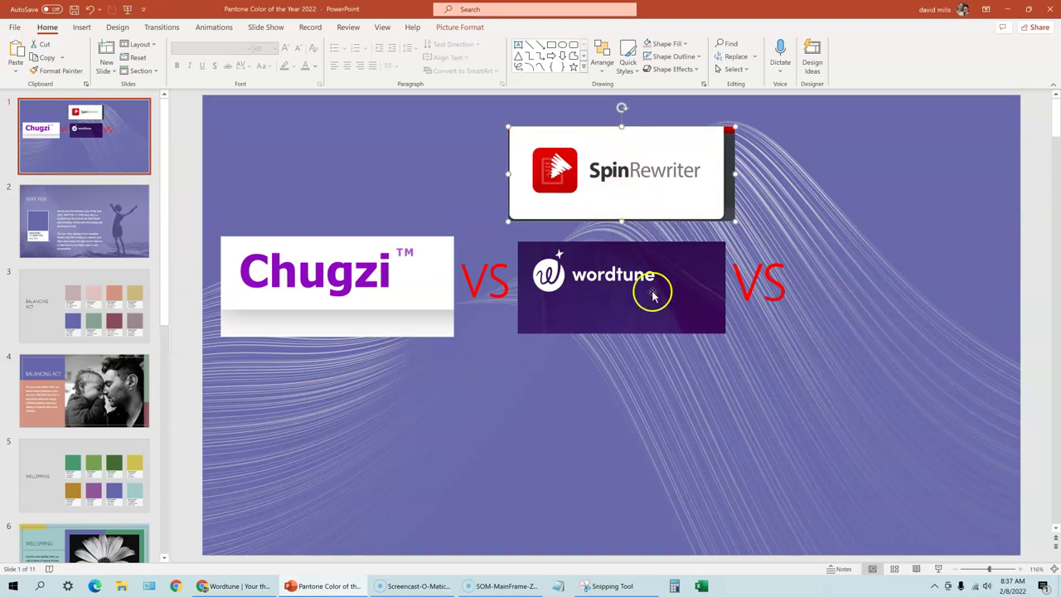
pyautogui.moveTo(575, 287); pyautogui.dragTo(792, 400)
pyautogui.moveTo(291, 286); pyautogui.dragTo(570, 286)
# Move the covered VS text out to the left of the Chugzi logo and place the Wordtune logo directly below Chugzi.
pyautogui.click(464, 285)
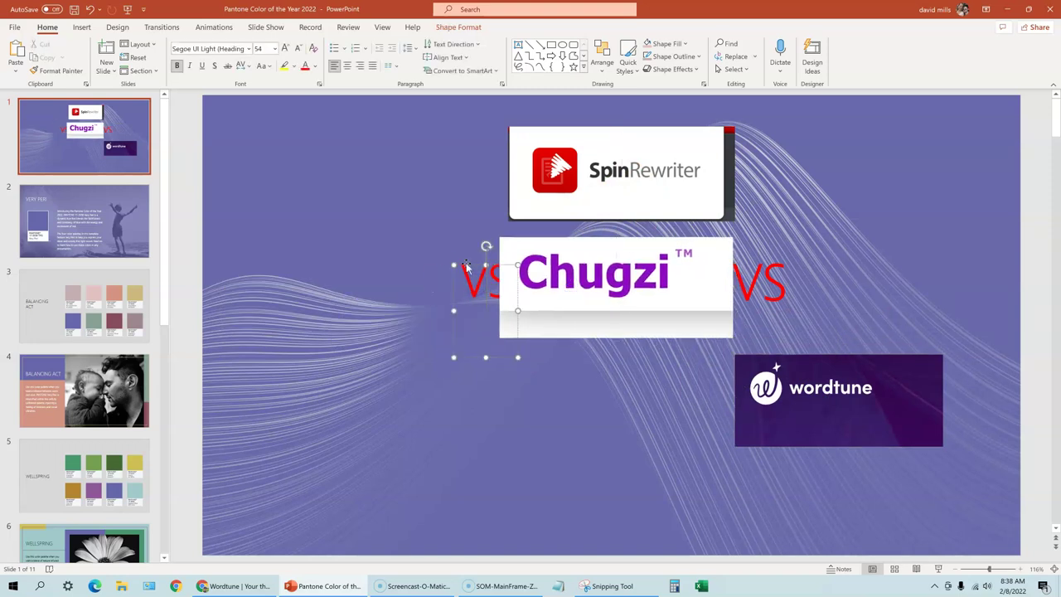
pyautogui.moveTo(466, 265); pyautogui.dragTo(436, 265)
pyautogui.click(476, 268)
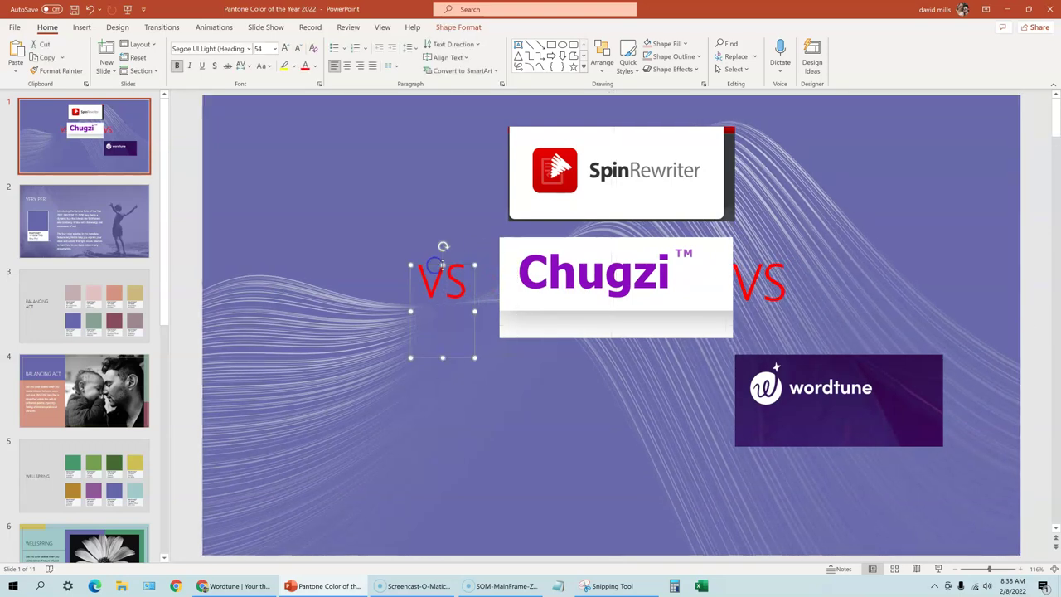
pyautogui.click(816, 398)
pyautogui.moveTo(816, 398); pyautogui.dragTo(594, 410)
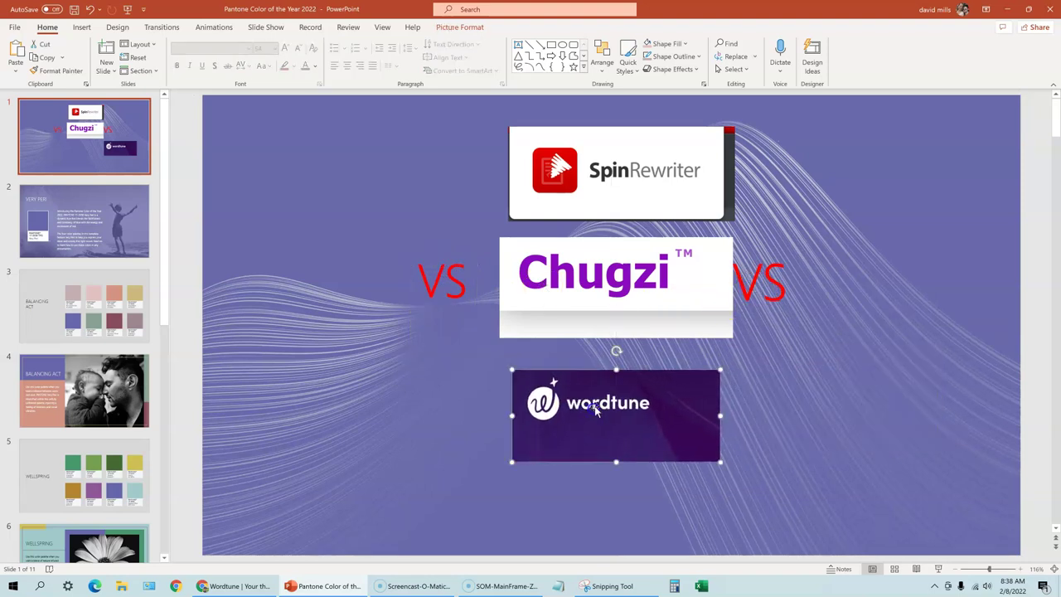
pyautogui.click(821, 377)
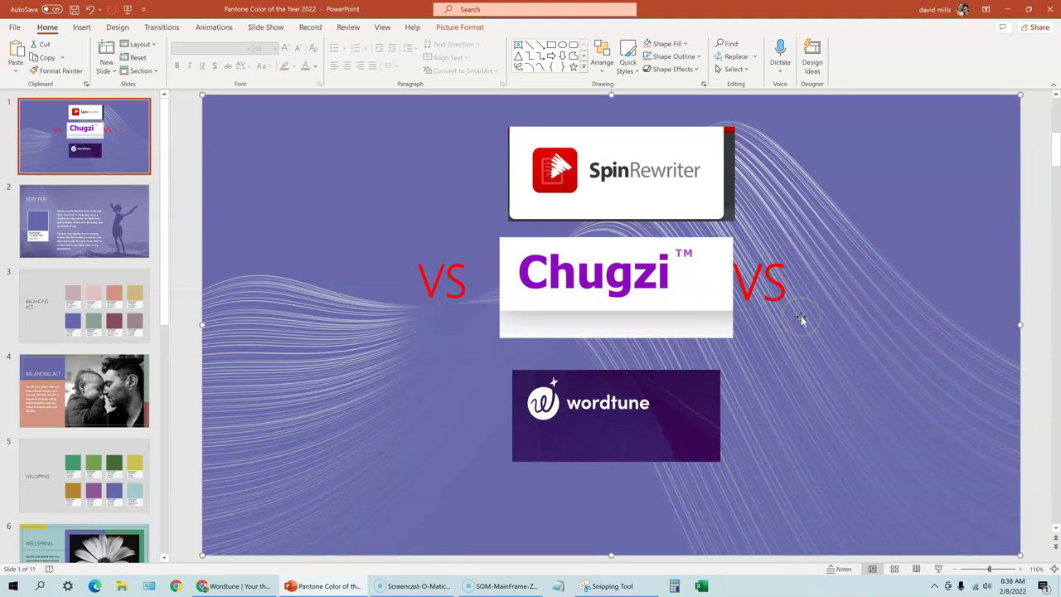